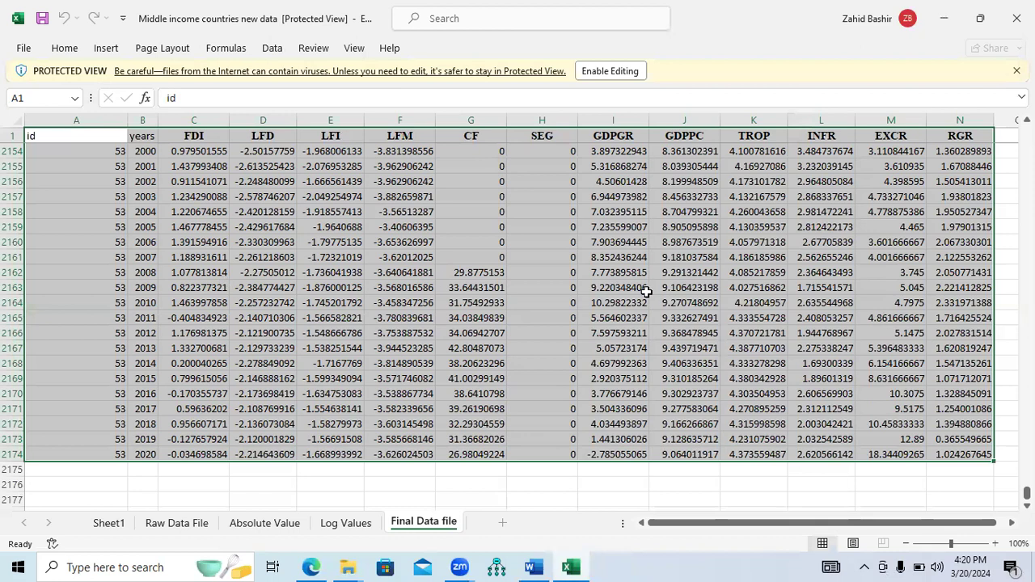
# Step: Inspect the id column of the Final Data file sheet from its first record down to its last
pyautogui.moveTo(1026, 493); pyautogui.dragTo(1026, 290)
pyautogui.hotkey('ctrl', 'Home')
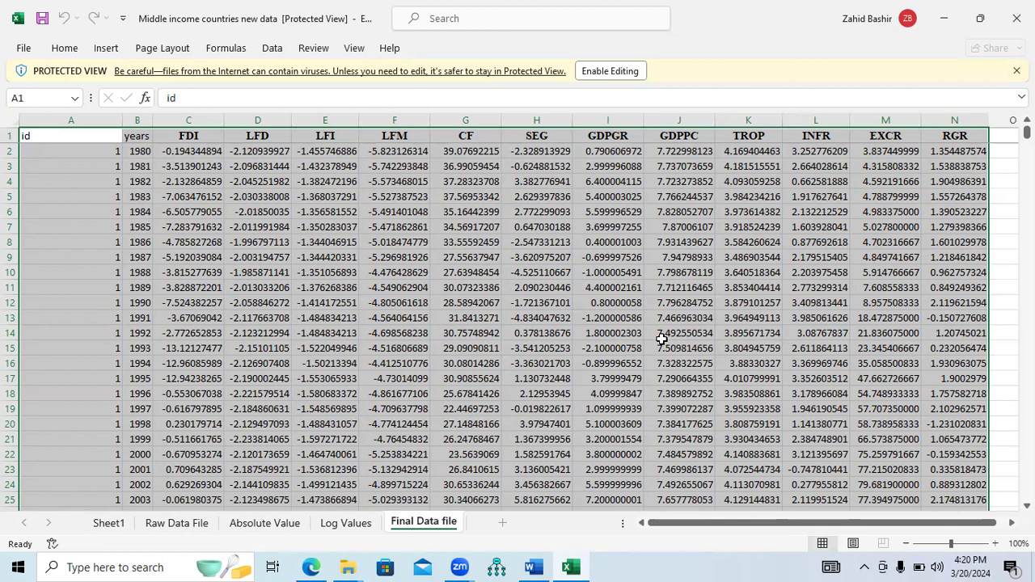
pyautogui.scroll(-2, 619, 194)
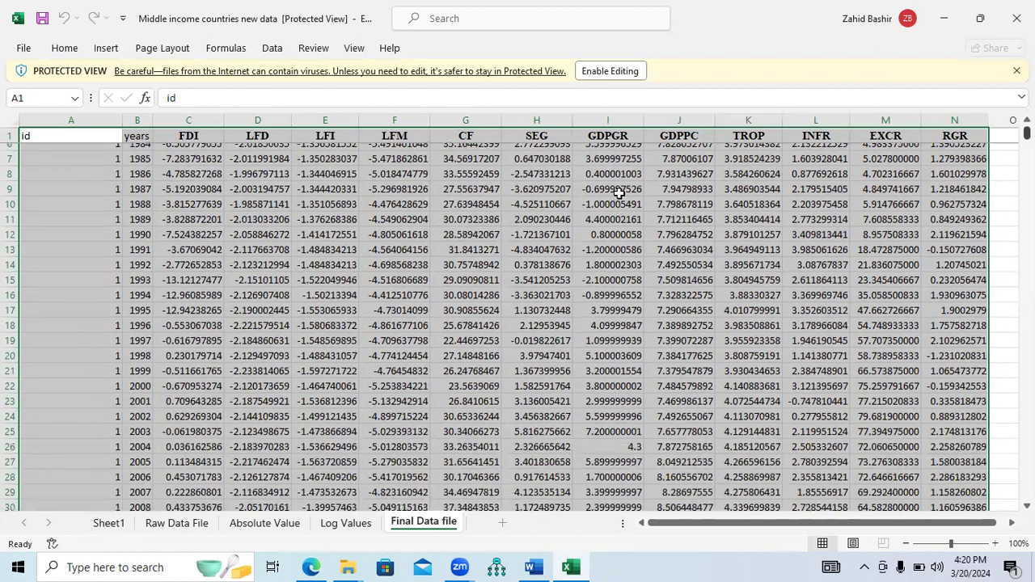
pyautogui.click(97, 135)
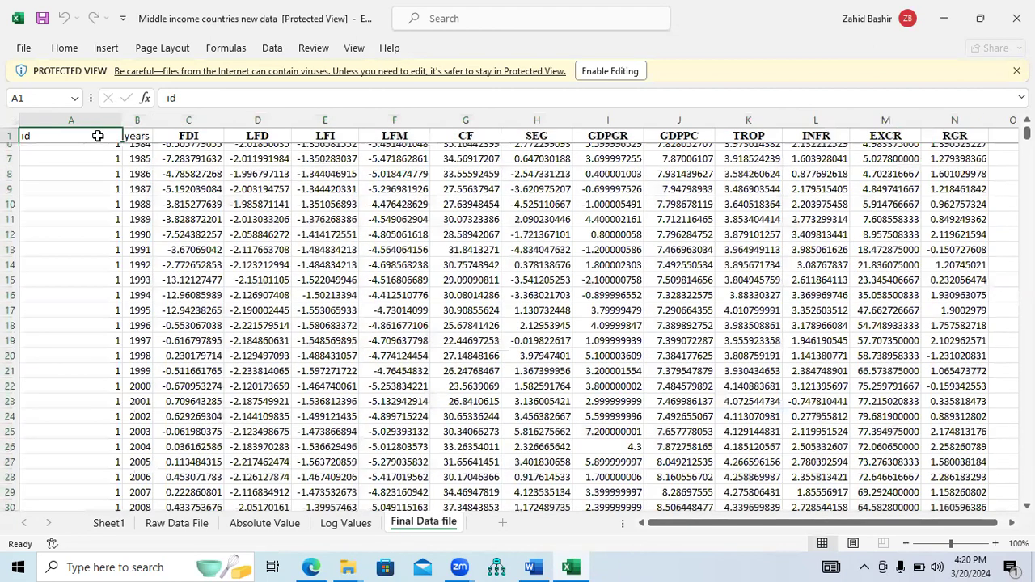
pyautogui.click(98, 122)
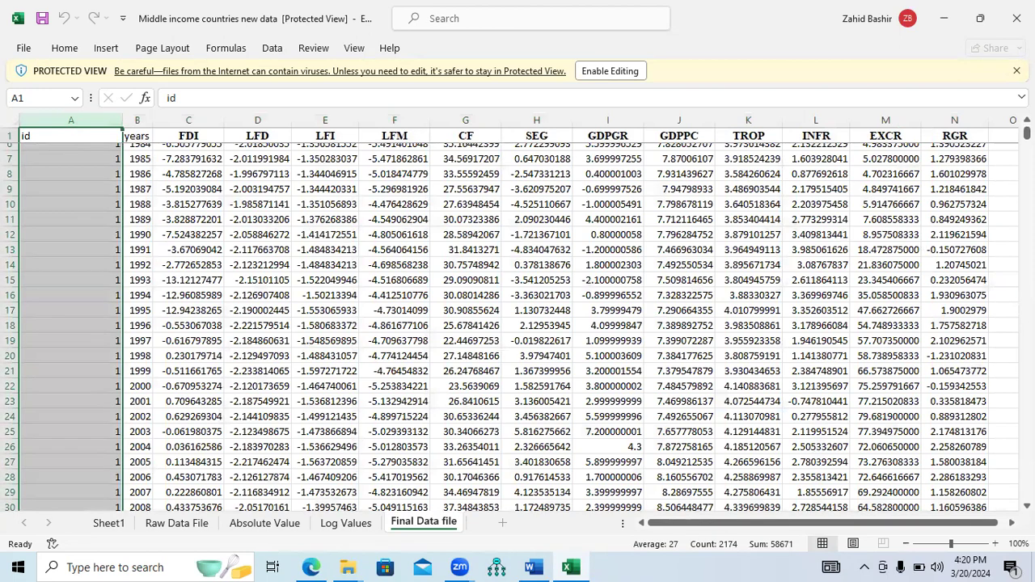
pyautogui.moveTo(1026, 133); pyautogui.dragTo(1026, 493)
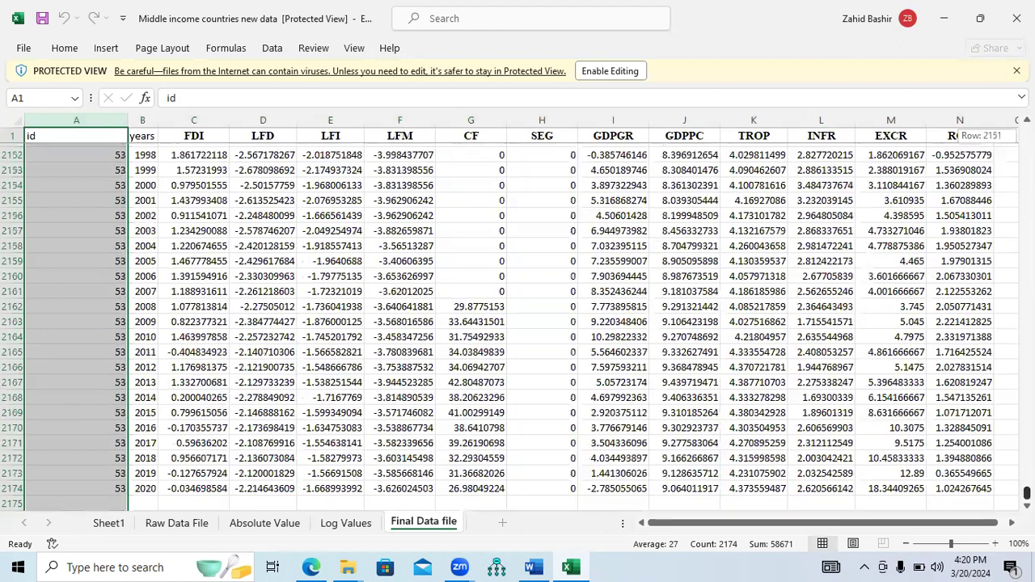
pyautogui.click(92, 489)
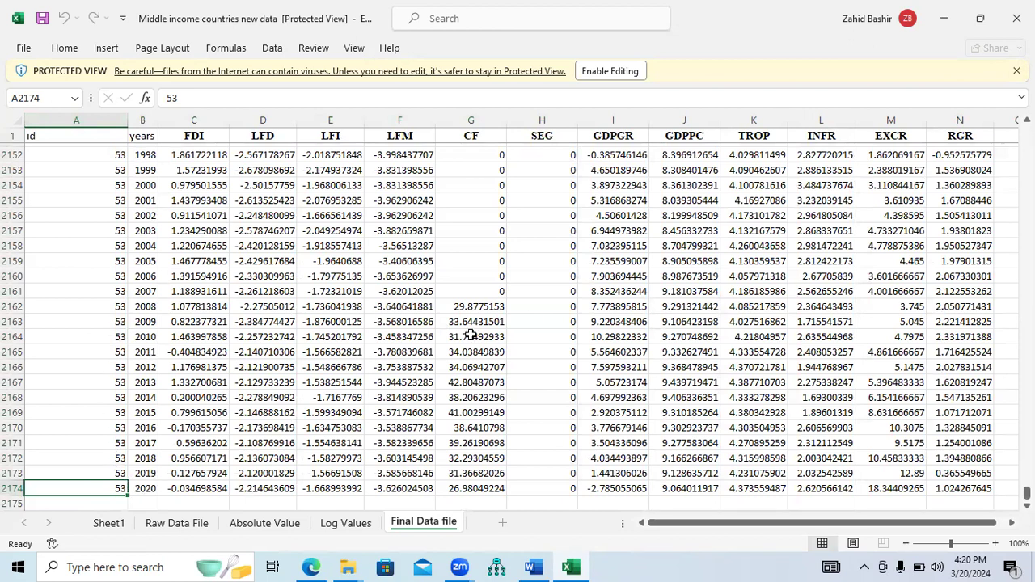
# Step: Look back through the country records of the Final Data file sheet, from the last row up to the first
pyautogui.scroll(1, 518, 324)
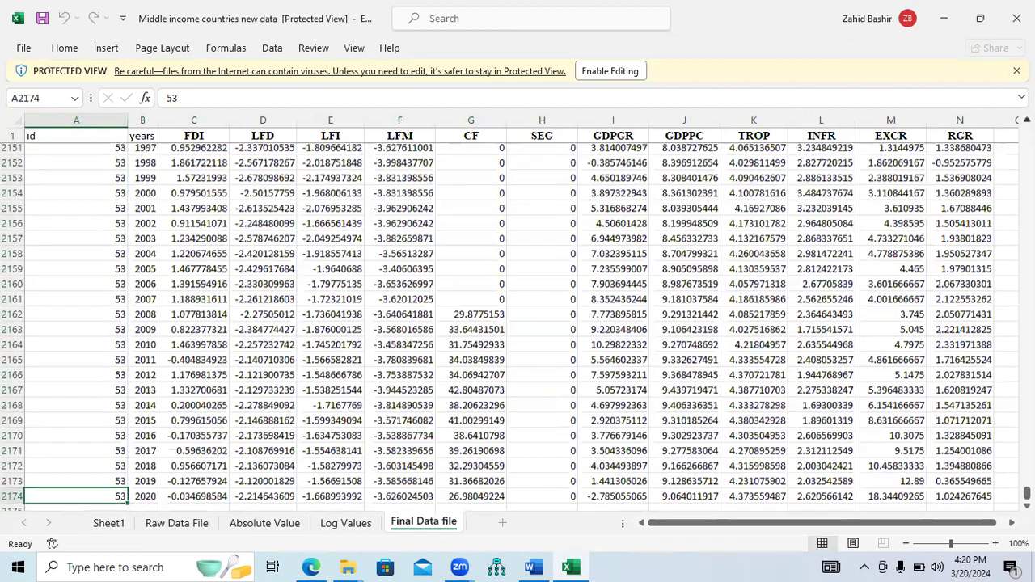
pyautogui.scroll(2, 517, 324)
pyautogui.scroll(4, 518, 323)
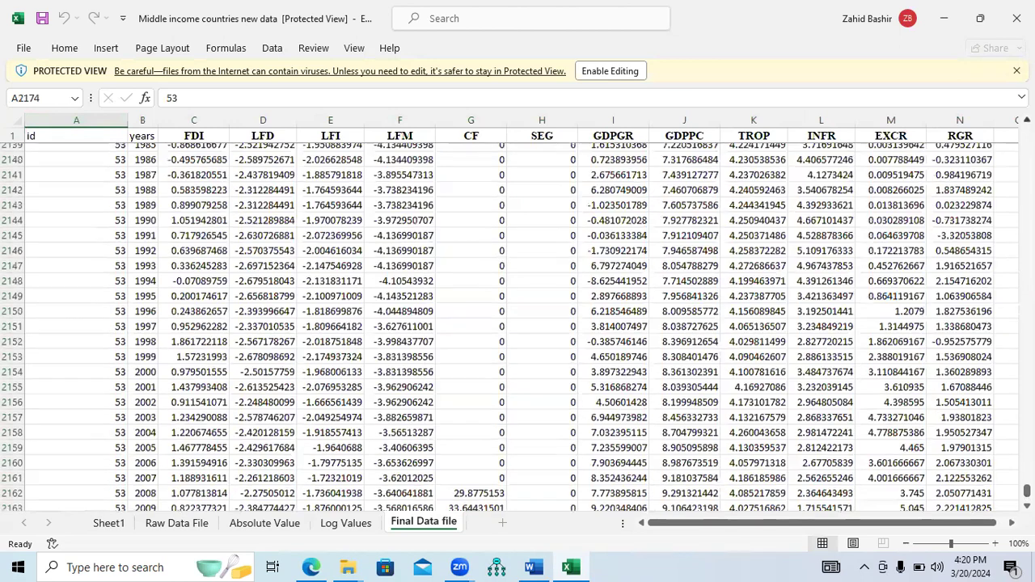
pyautogui.scroll(5, 517, 323)
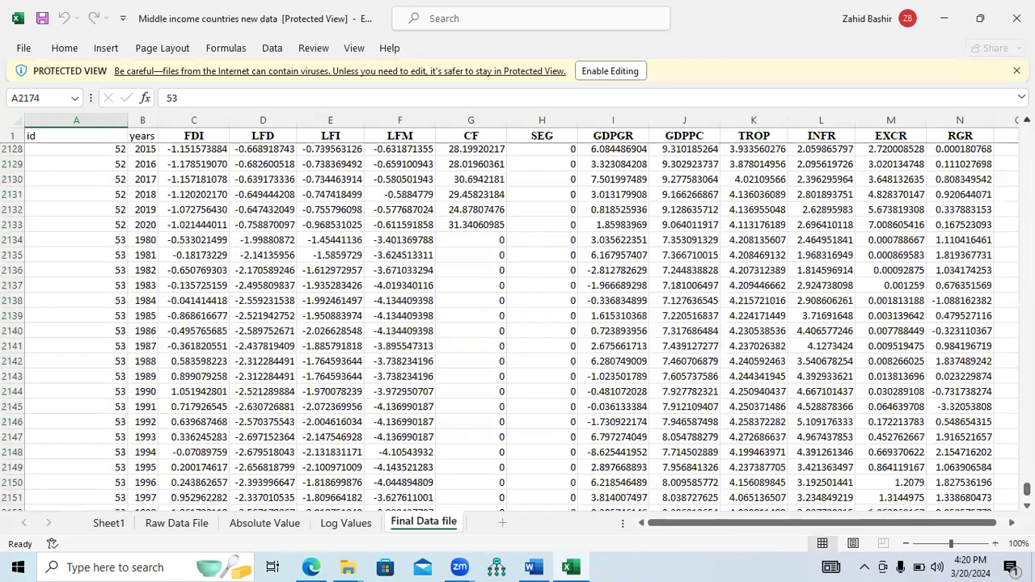
pyautogui.scroll(9, 517, 323)
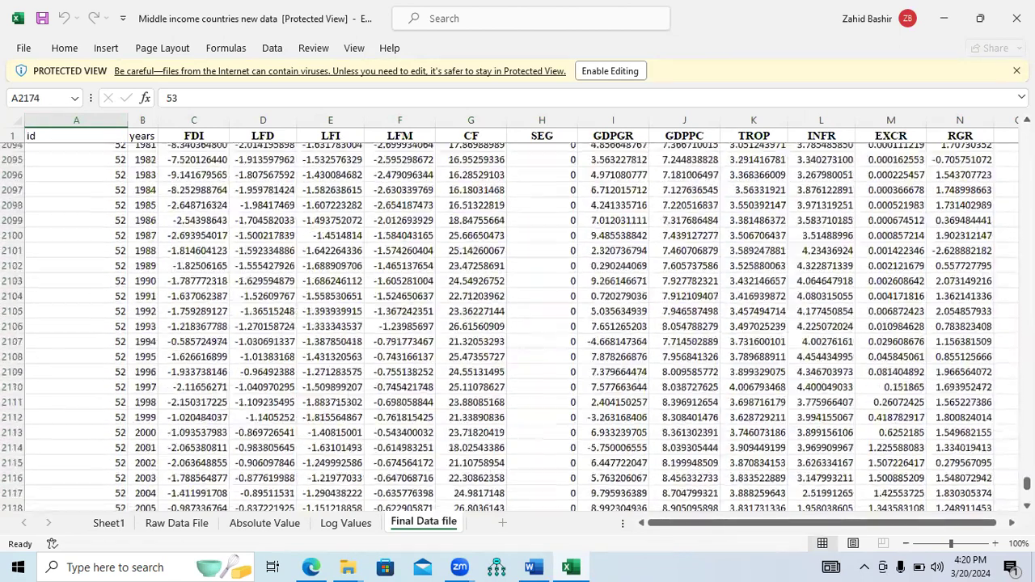
pyautogui.scroll(9, 517, 323)
pyautogui.scroll(16, 517, 324)
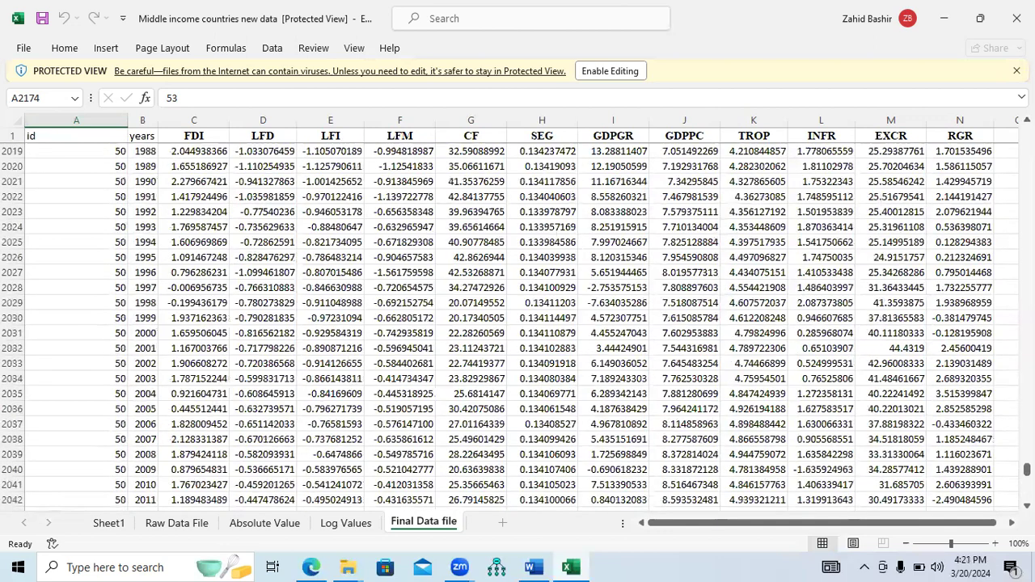
pyautogui.scroll(16, 518, 323)
pyautogui.scroll(16, 518, 323)
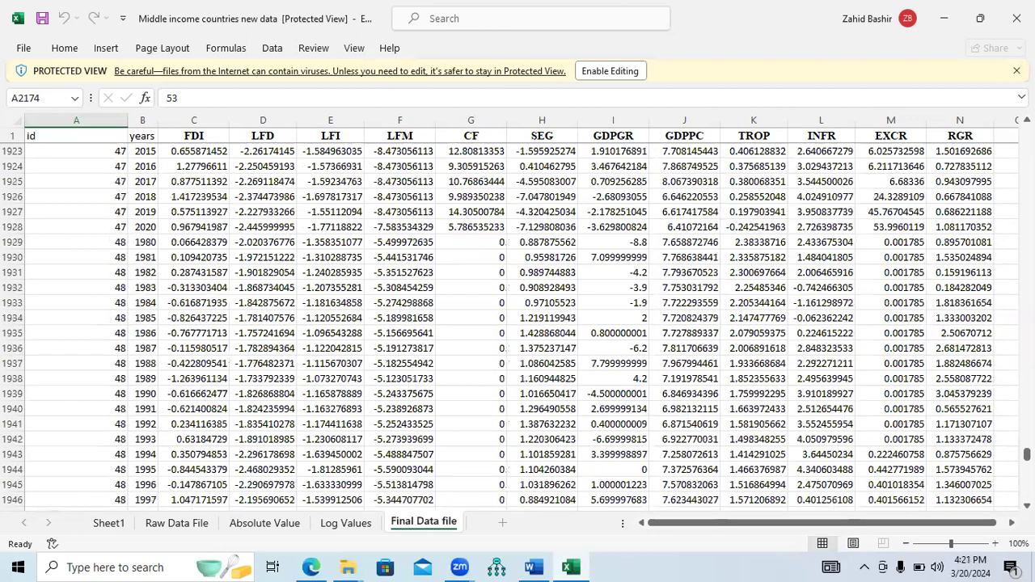
pyautogui.moveTo(1026, 455); pyautogui.dragTo(1027, 450)
pyautogui.moveTo(1006, 87); pyautogui.dragTo(1006, 89)
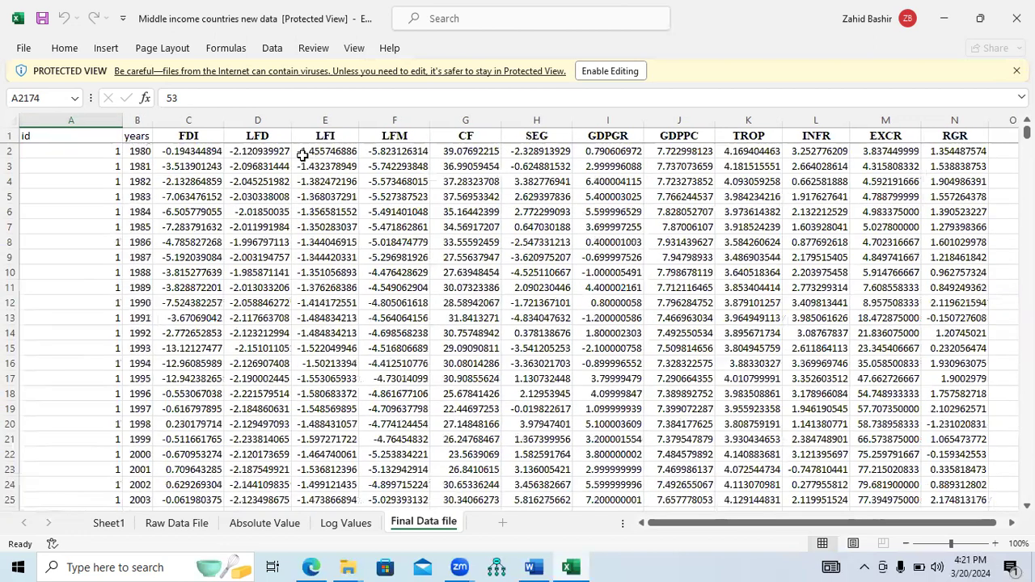
# Step: Check the first and last year recorded for country id 1, and compare with the Panel Framework Selection chart in Word
pyautogui.click(142, 154)
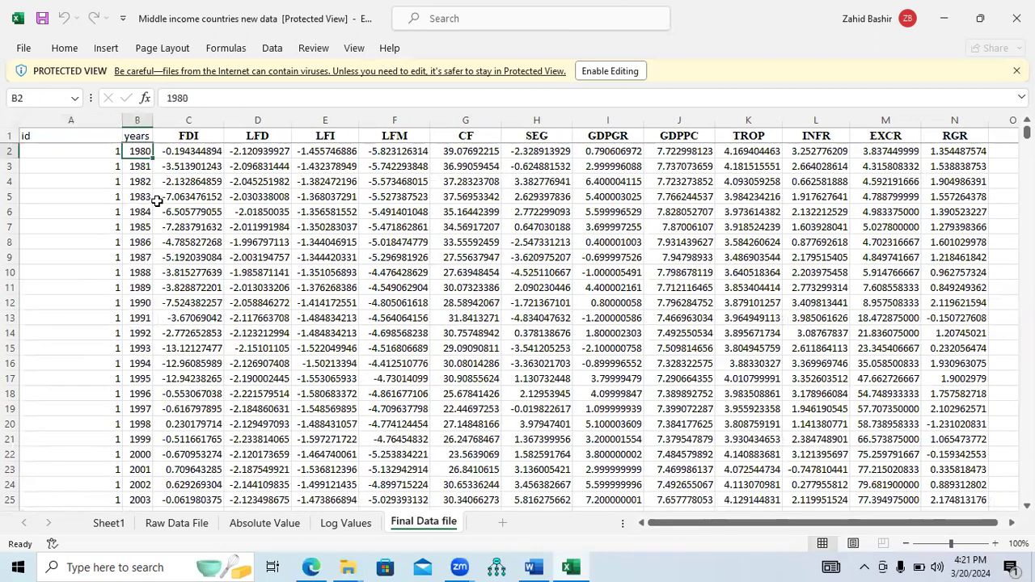
pyautogui.scroll(-7, 518, 331)
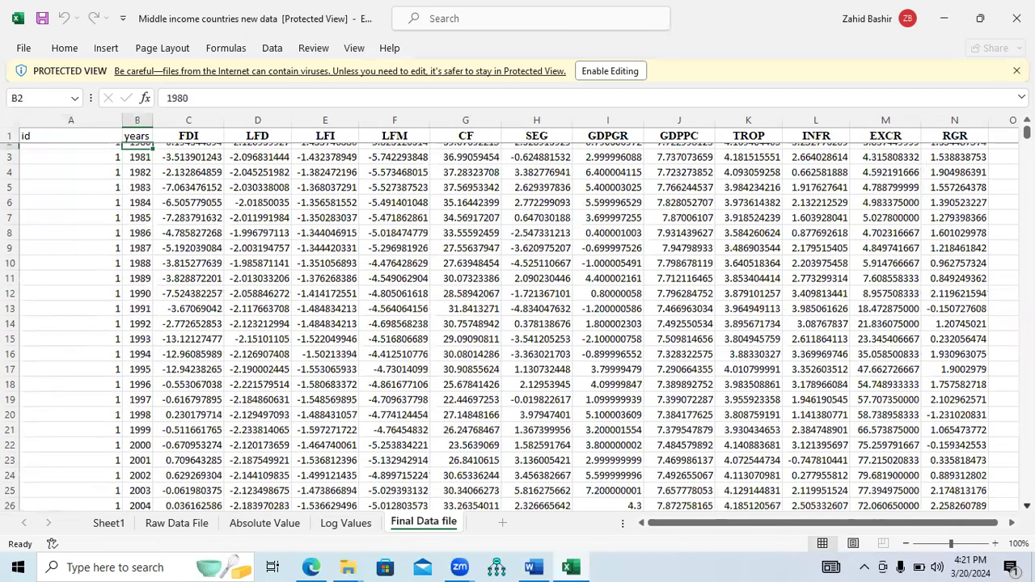
pyautogui.scroll(-2, 350, 349)
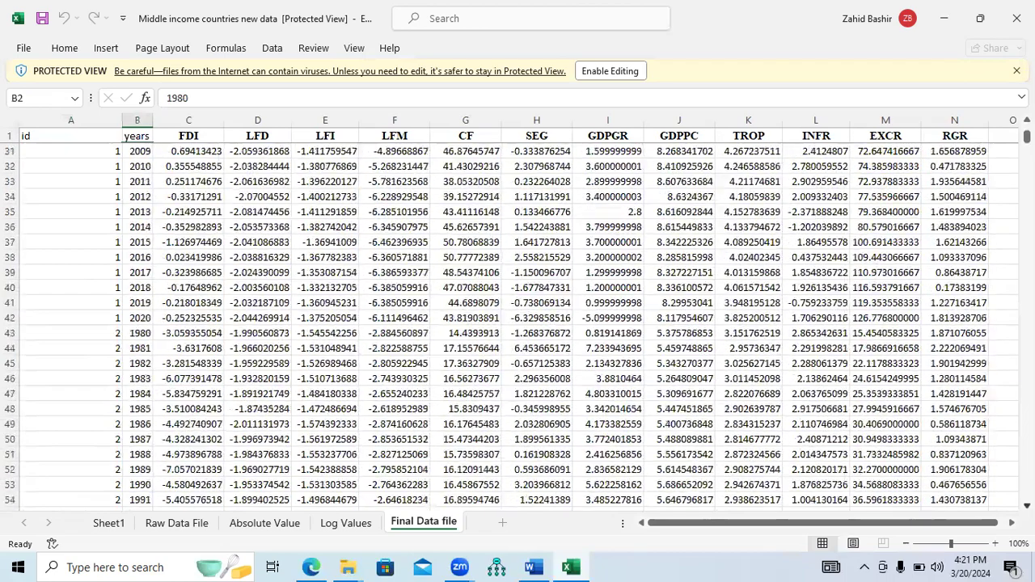
pyautogui.click(144, 321)
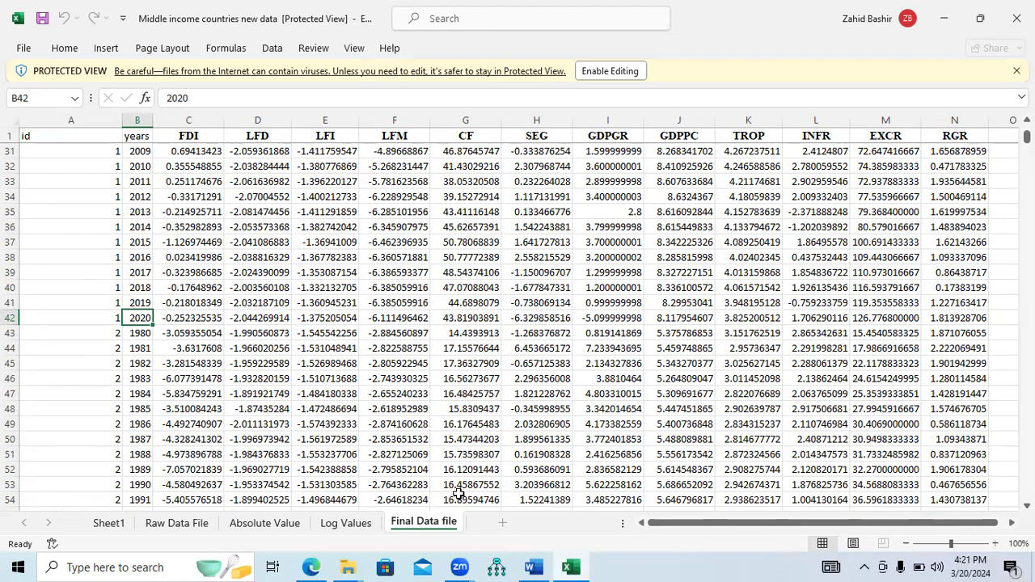
pyautogui.click(544, 565)
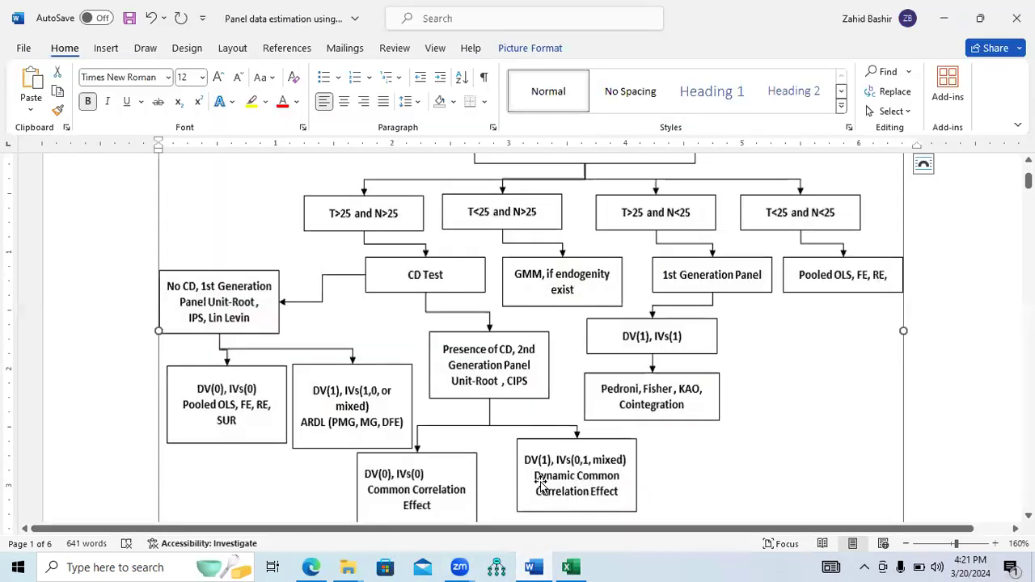
pyautogui.scroll(1, 765, 279)
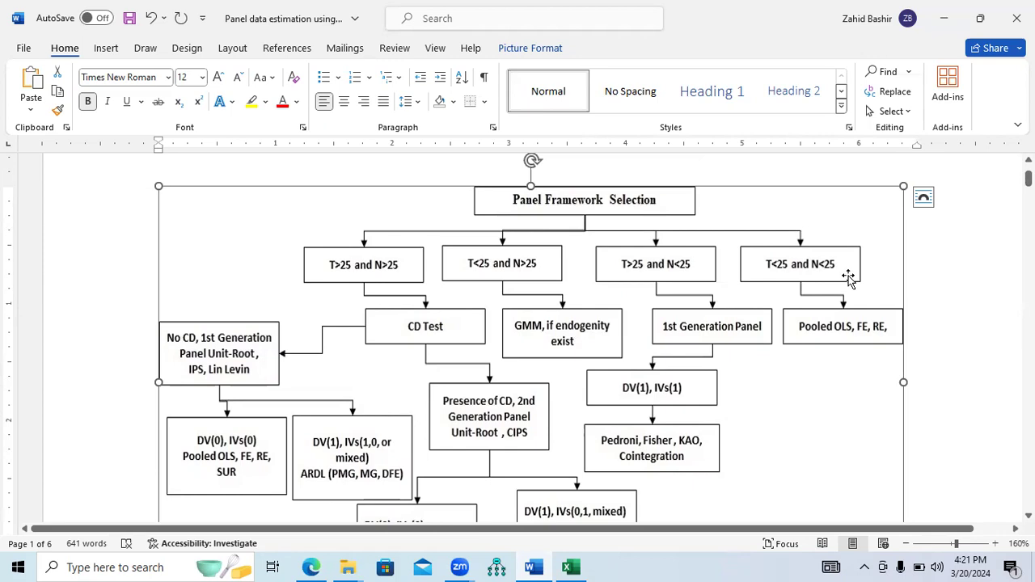
# Step: Close the middle income countries workbook and open "High Income Countries new data" from the Panel Data Analysis folder
pyautogui.click(571, 566)
pyautogui.click(1016, 18)
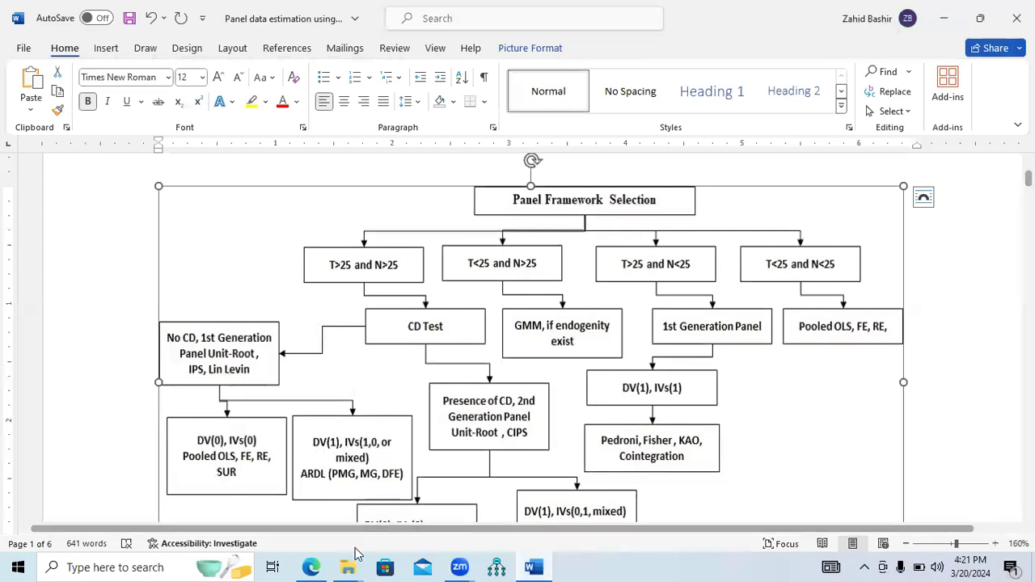
pyautogui.click(348, 566)
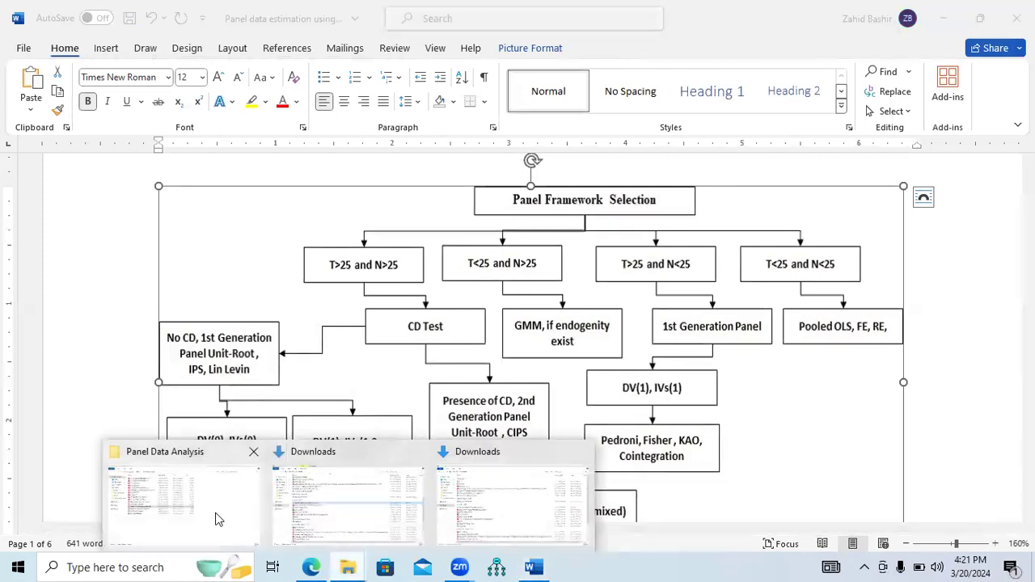
pyautogui.click(217, 519)
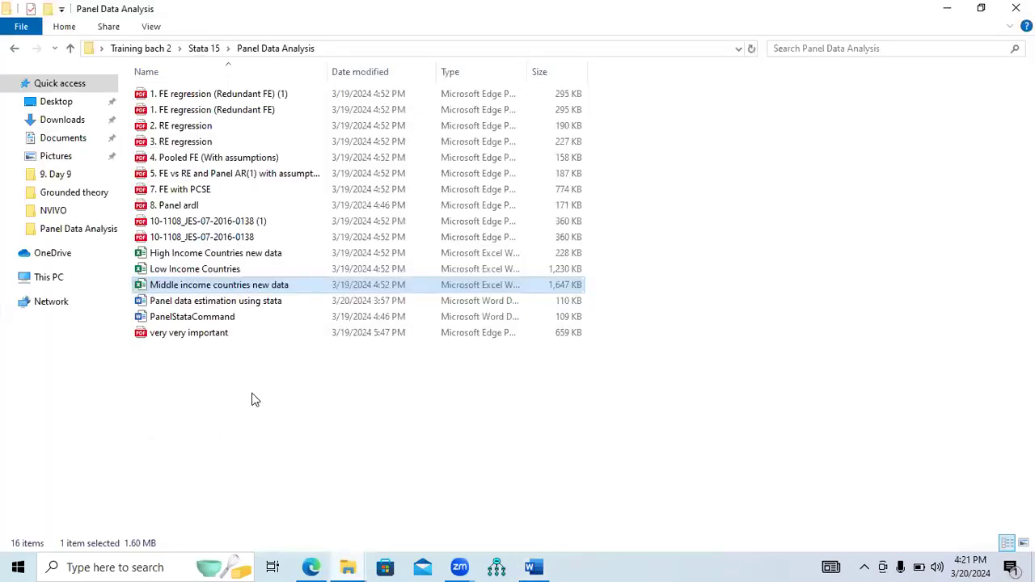
pyautogui.doubleClick(208, 254)
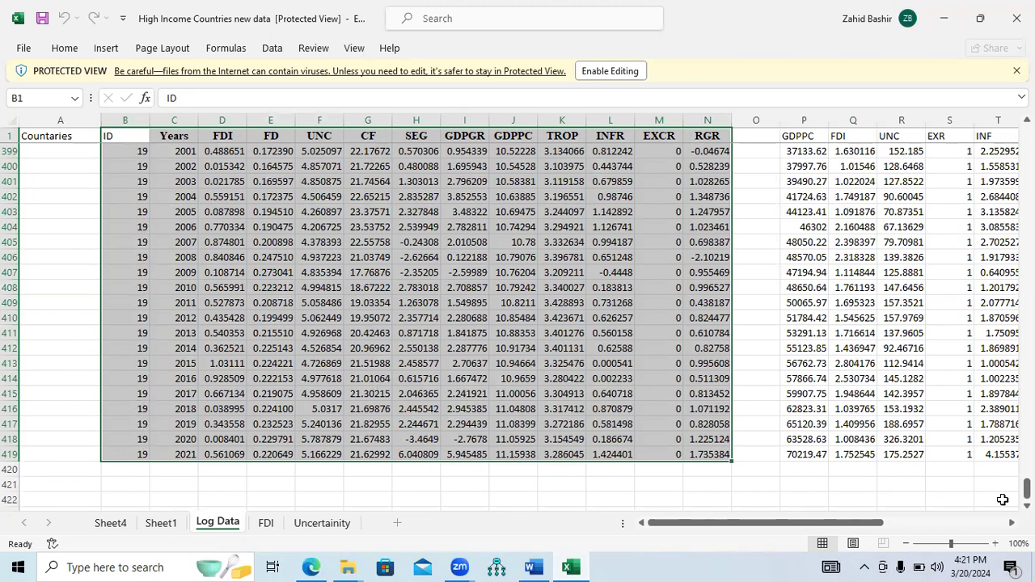
# Step: Check Australia's first and last year in the Log Data sheet and compare with the Panel Framework Selection chart in Word
pyautogui.moveTo(1027, 488); pyautogui.dragTo(1027, 409)
pyautogui.moveTo(1010, 140); pyautogui.dragTo(1007, 115)
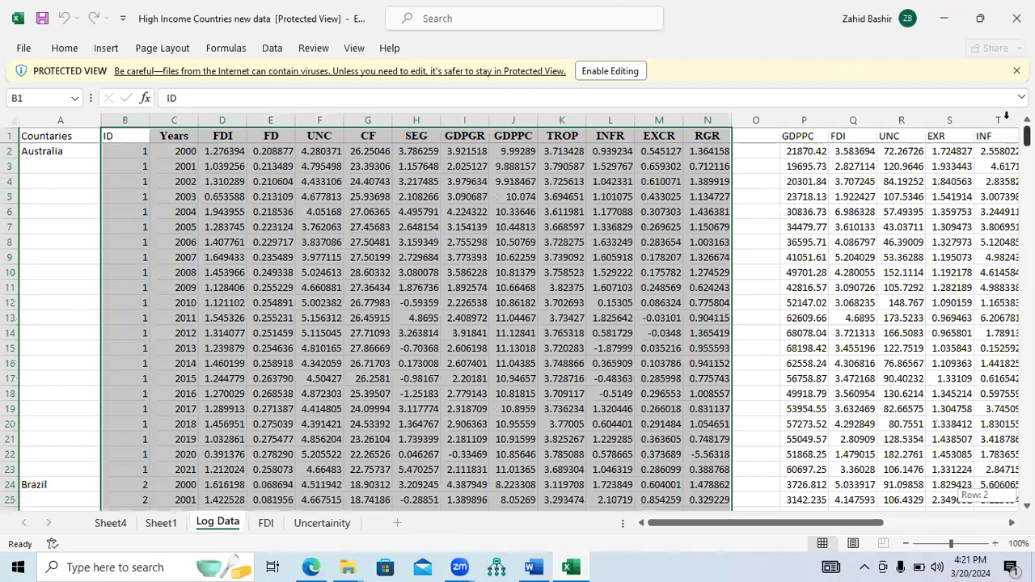
pyautogui.click(171, 151)
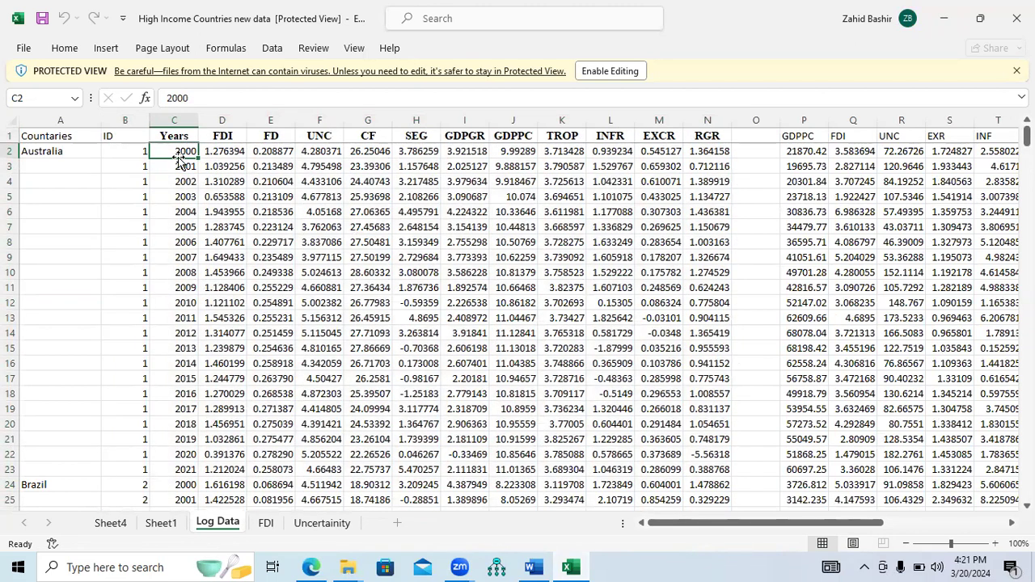
pyautogui.click(184, 470)
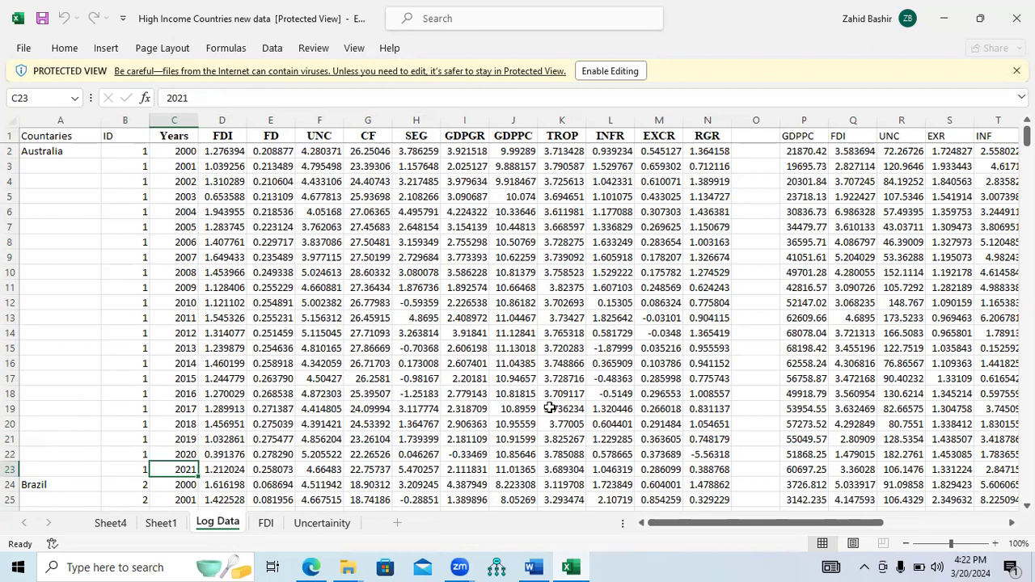
pyautogui.click(533, 567)
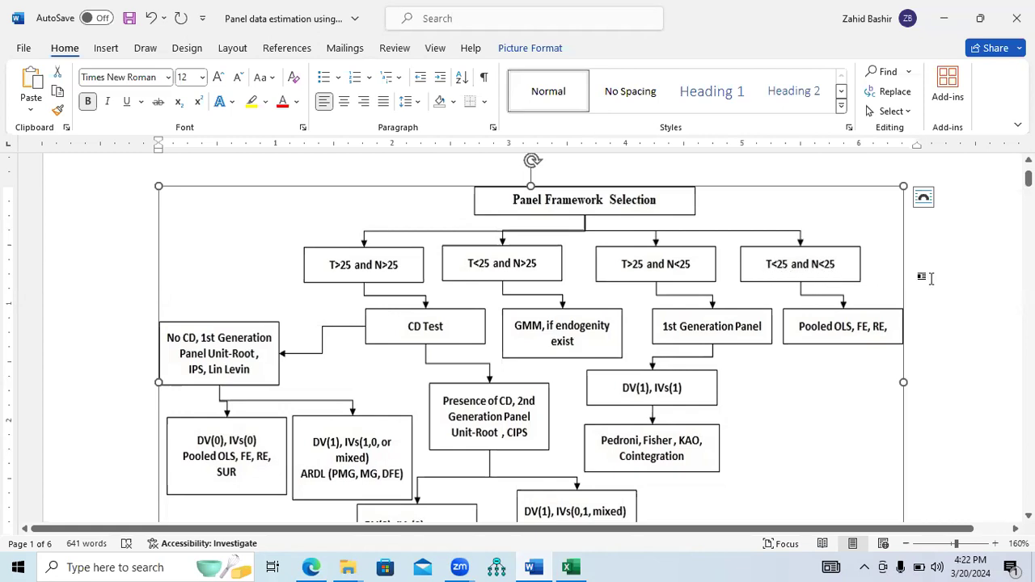
# Step: Return to the High Income Countries workbook in Excel and recheck the start and end years of Australia's records
pyautogui.click(582, 565)
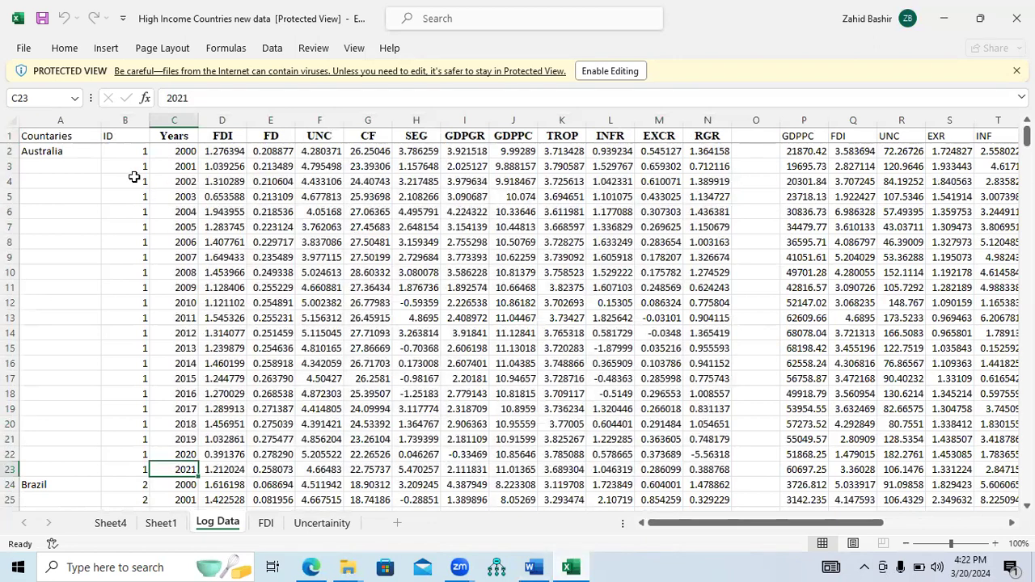
pyautogui.click(11, 469)
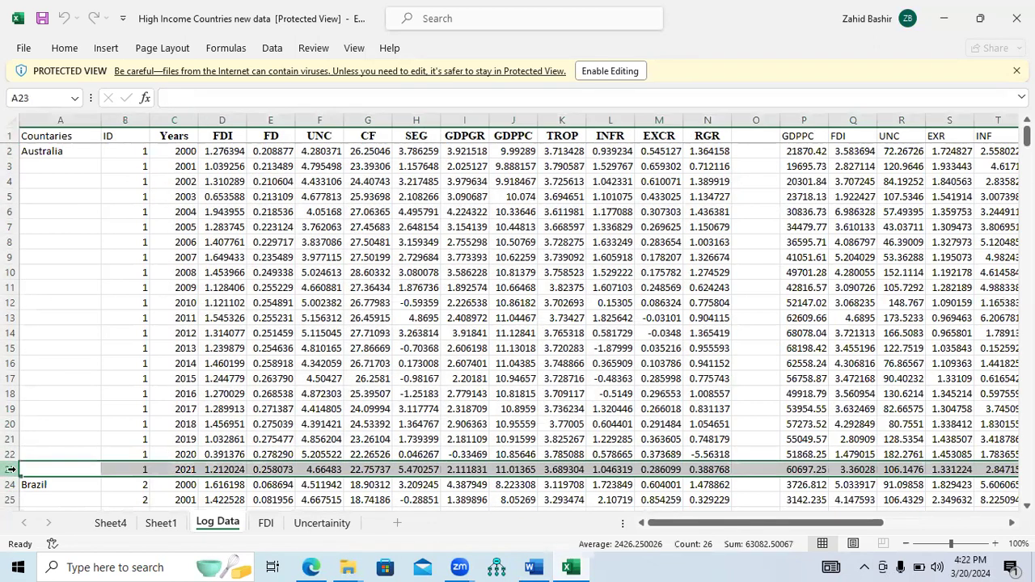
pyautogui.click(184, 154)
pyautogui.click(187, 468)
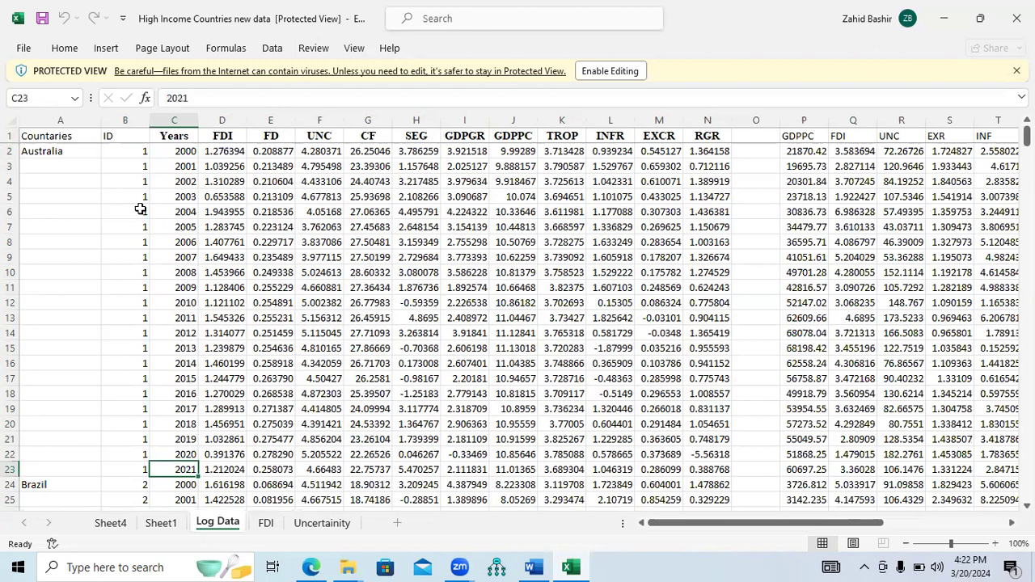
# Step: Check the ID column from Australia's first record to the last United States record, and return to the framework chart in Word
pyautogui.click(66, 152)
pyautogui.click(128, 152)
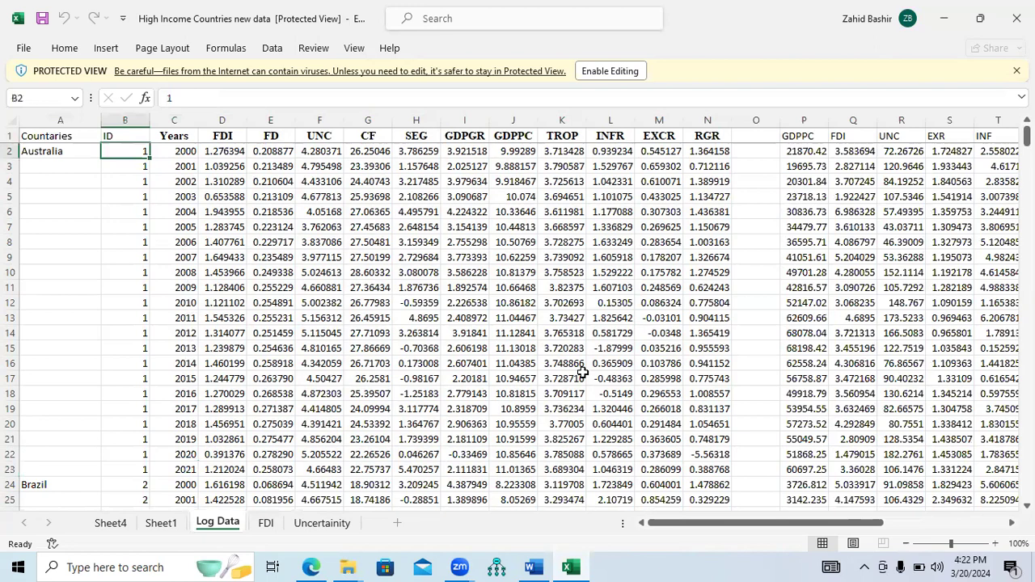
pyautogui.scroll(-5, 518, 324)
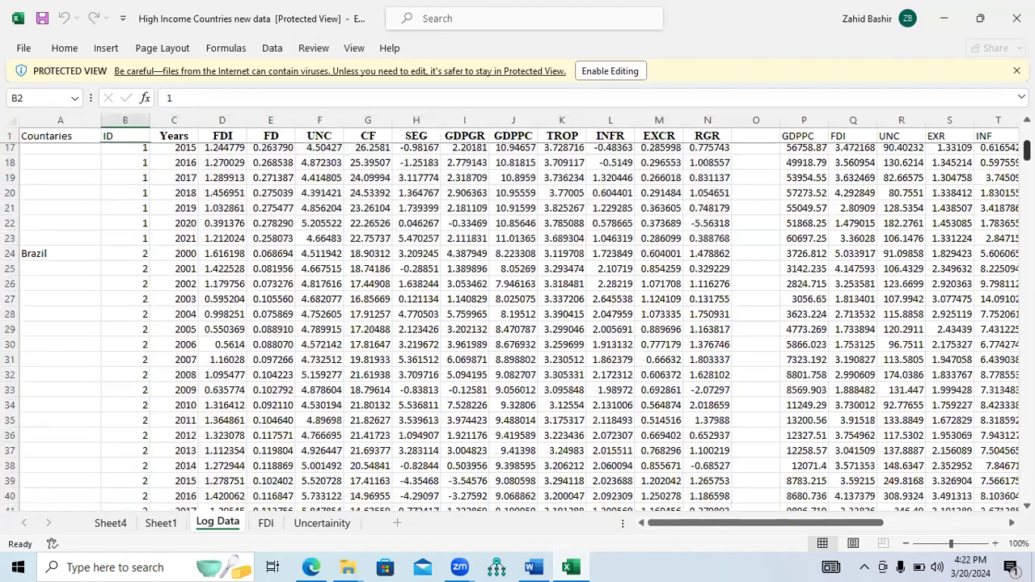
pyautogui.scroll(-20, 517, 324)
pyautogui.scroll(-20, 144, 488)
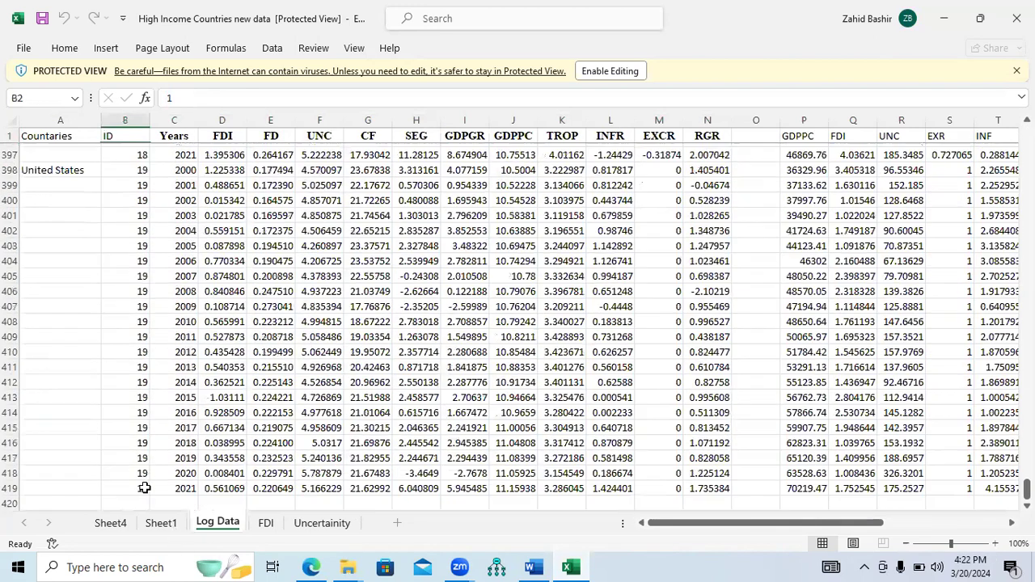
pyautogui.click(144, 488)
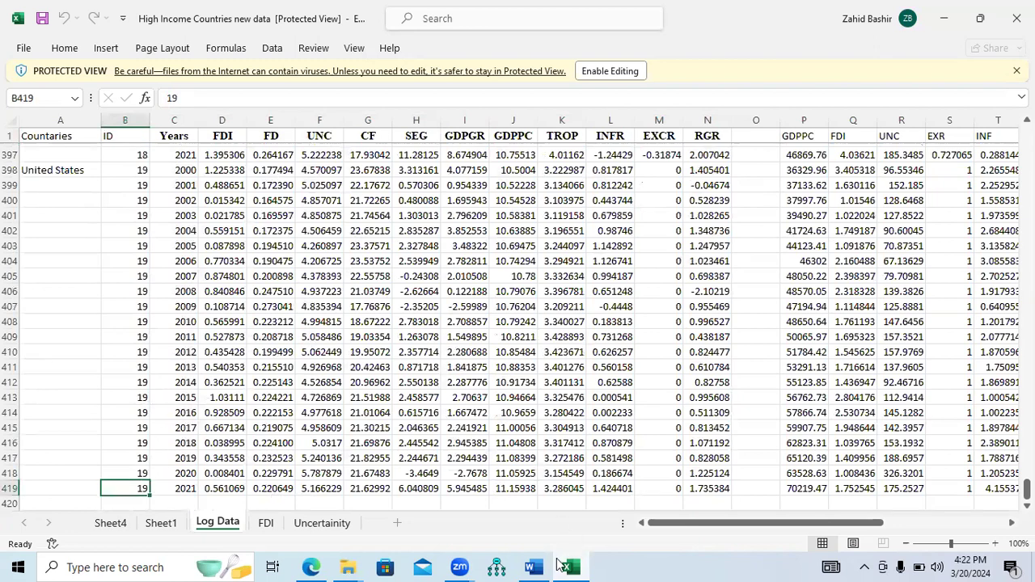
pyautogui.click(534, 567)
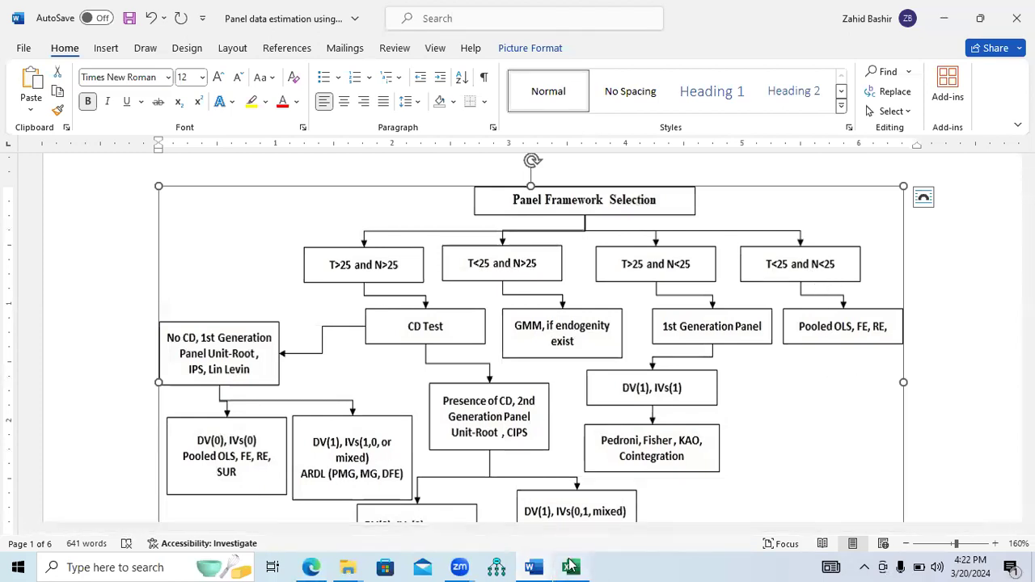
# Step: Switch to File Explorer and create a new Microsoft Excel worksheet file in the Panel Data Analysis folder
pyautogui.click(571, 566)
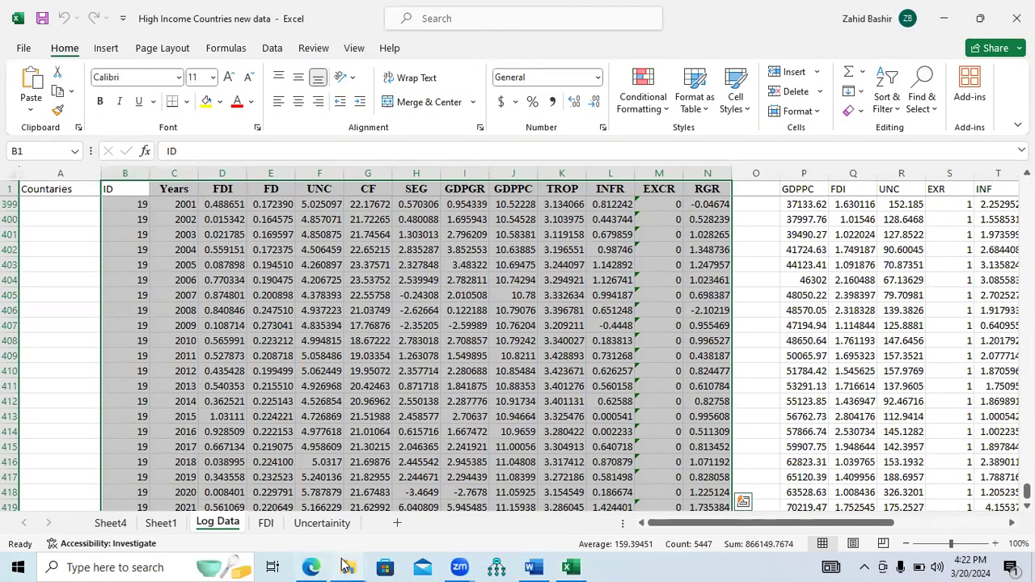
pyautogui.click(346, 567)
pyautogui.click(241, 488)
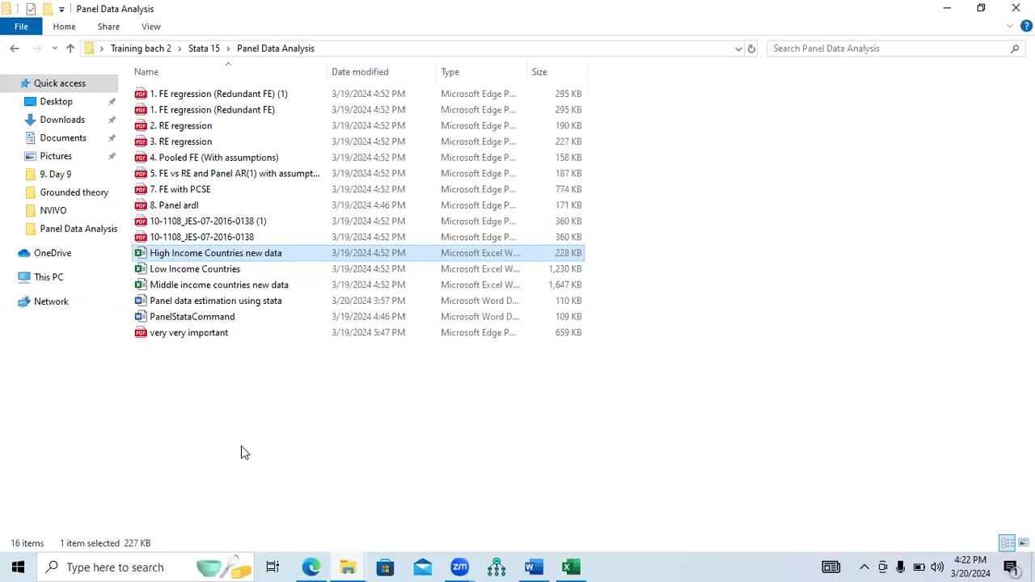
pyautogui.click(183, 391)
pyautogui.rightClick(184, 391)
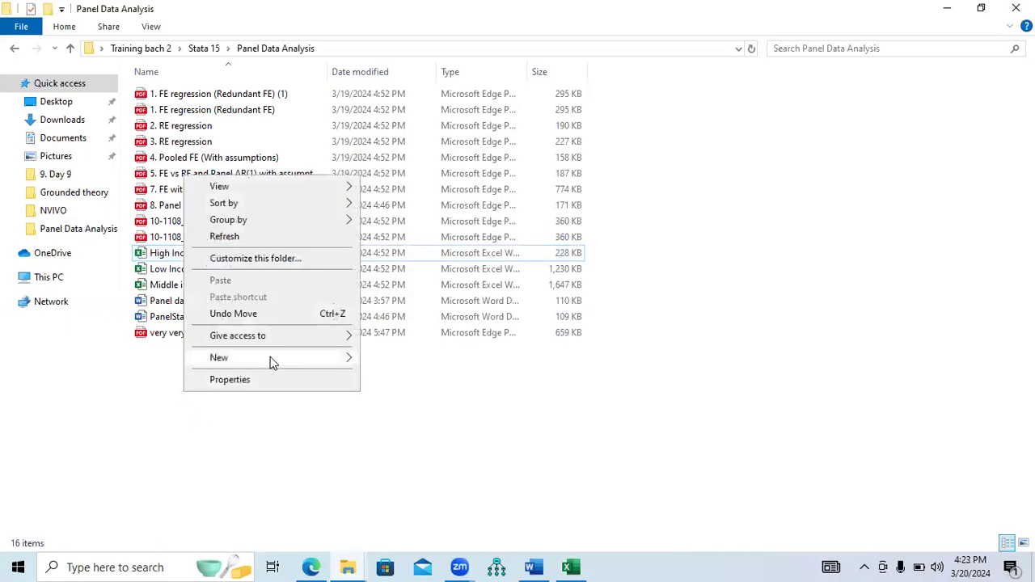
pyautogui.moveTo(271, 358)
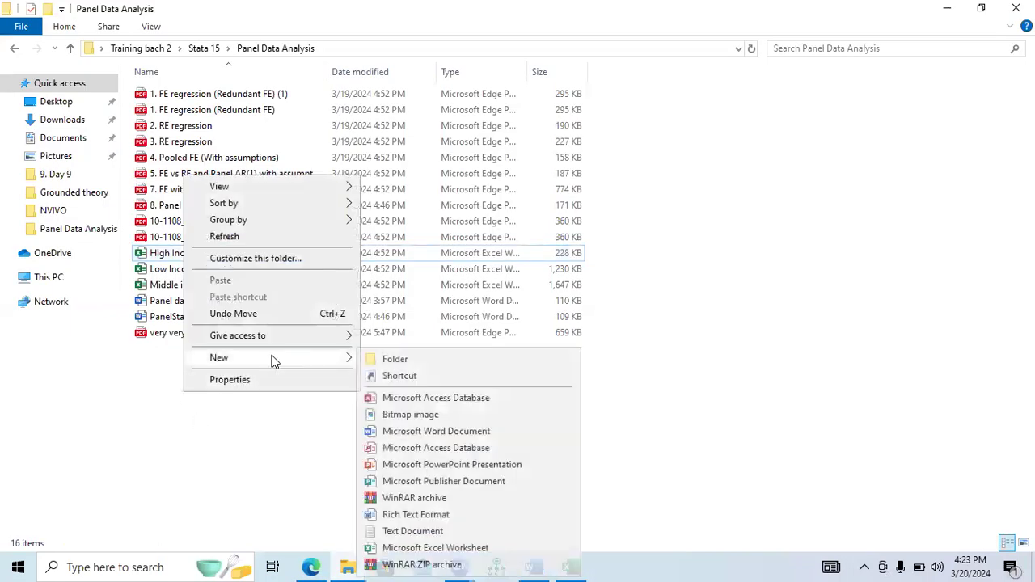
pyautogui.click(404, 548)
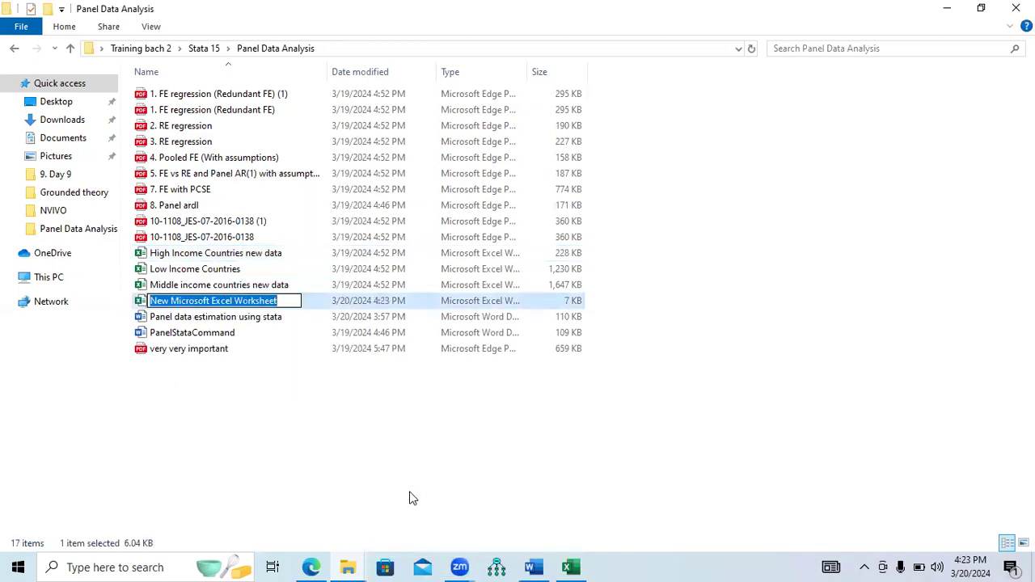
# Step: Name the new worksheet file "Example Dataset for less than 25 condition" and open it in Excel
pyautogui.write('Exam')
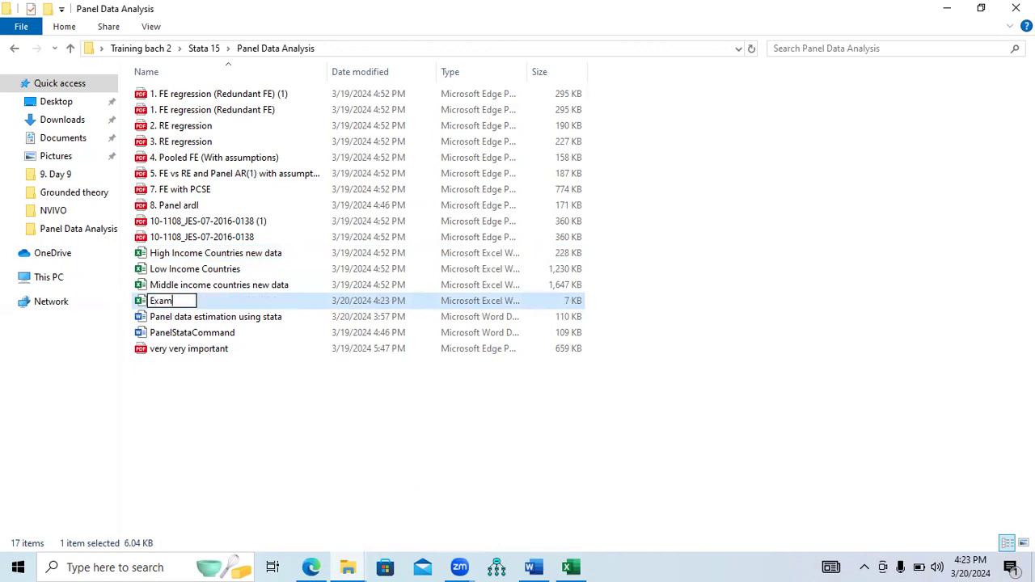
pyautogui.write('ple Dataset')
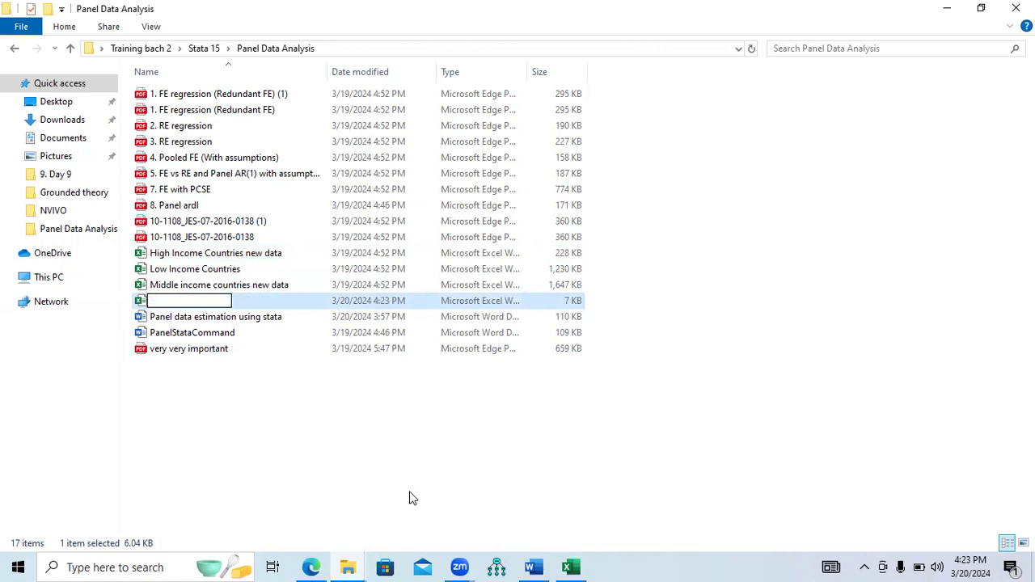
pyautogui.write(' for N')
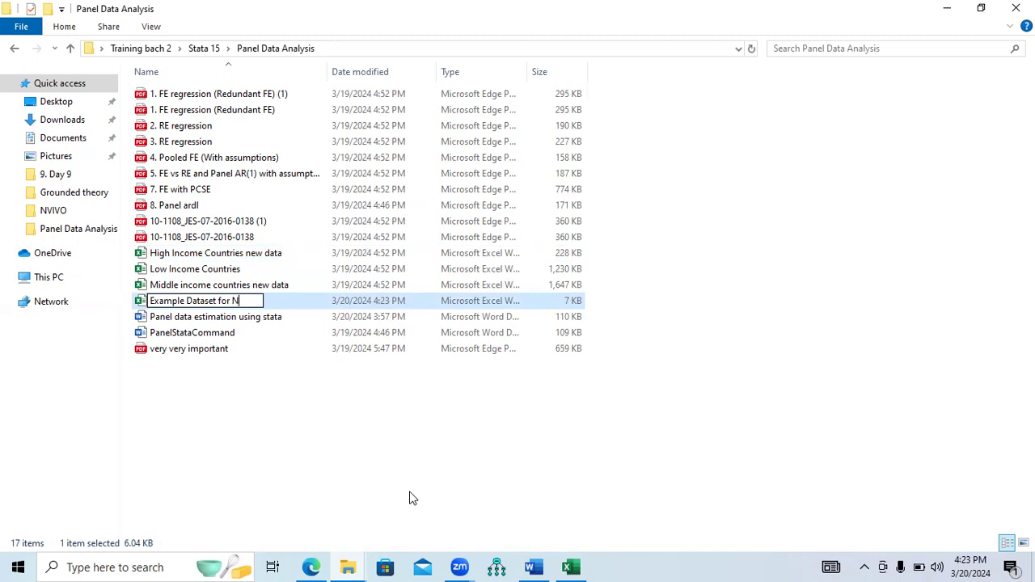
pyautogui.write('>')
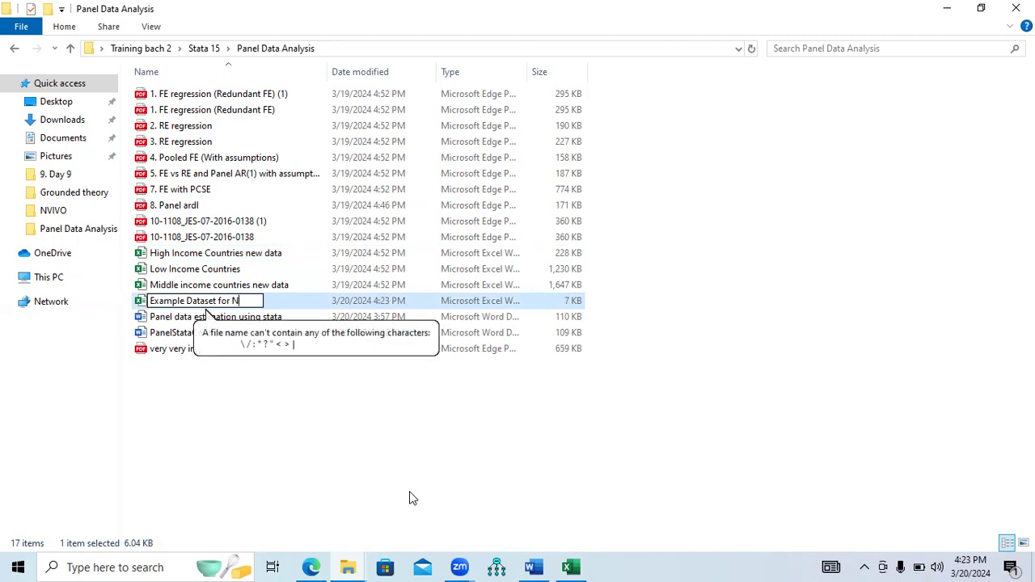
pyautogui.press('BackSpace')
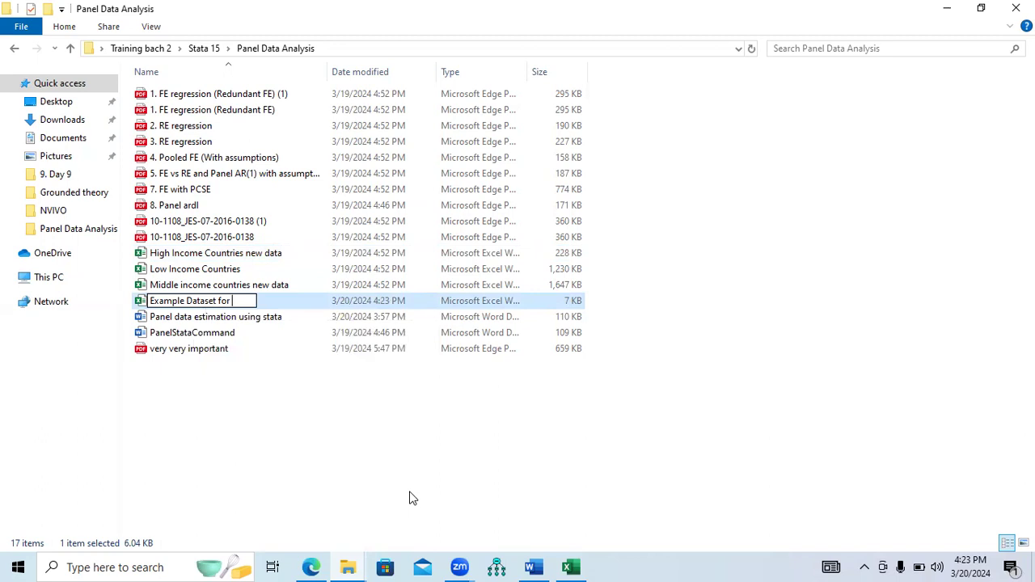
pyautogui.write('less than 25 condition')
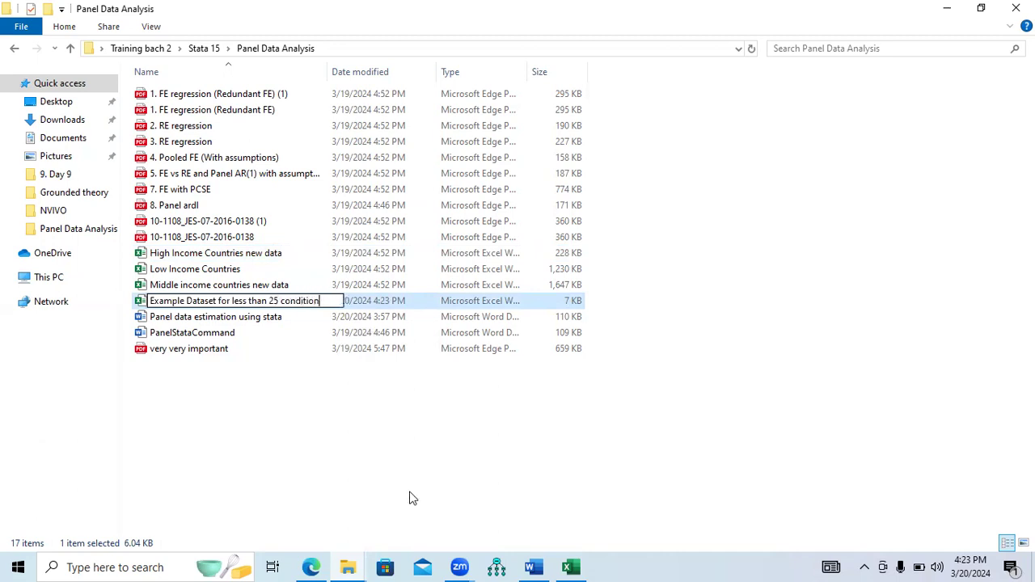
pyautogui.click(283, 414)
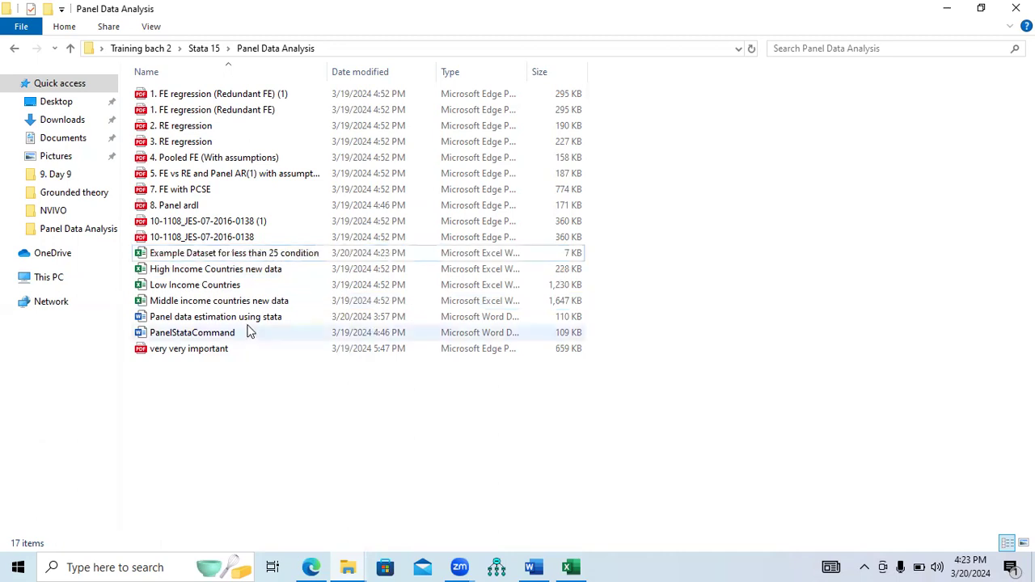
pyautogui.doubleClick(240, 254)
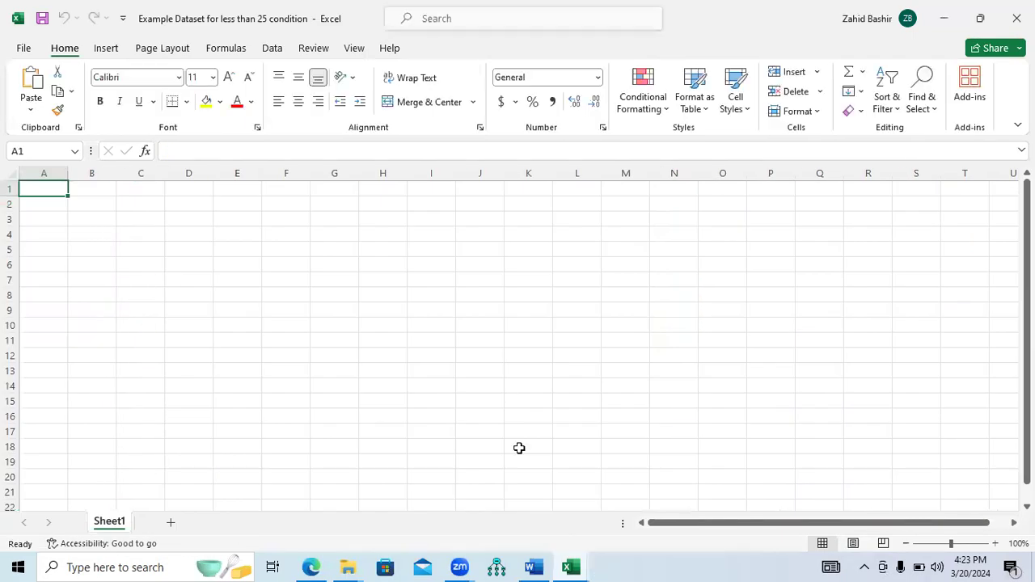
# Step: Copy the Log Data table in the High Income Countries workbook, from the Countaries header in A1 through the RGR column to row 419
pyautogui.moveTo(568, 566)
pyautogui.click(492, 526)
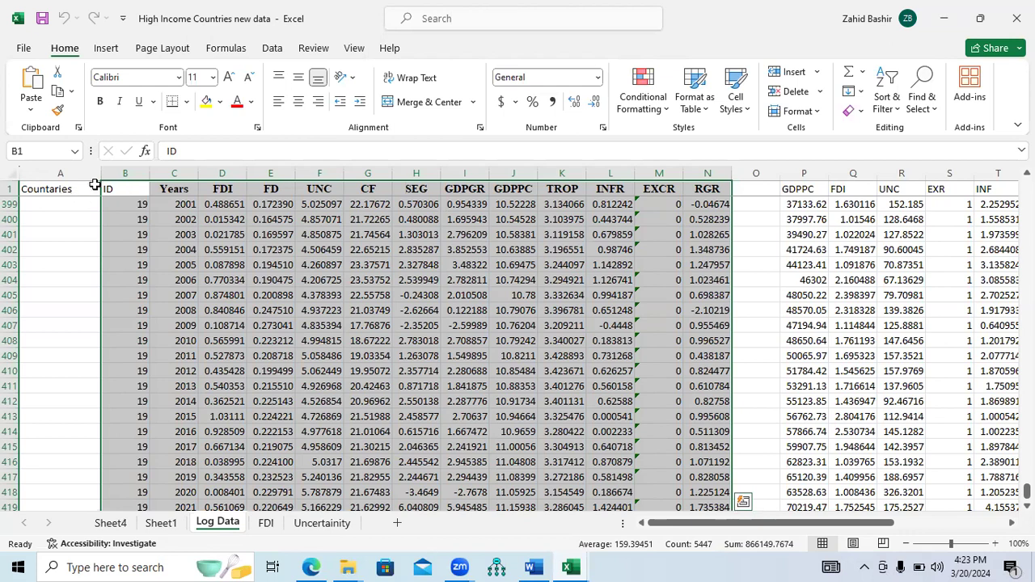
pyautogui.moveTo(83, 188); pyautogui.dragTo(485, 230)
pyautogui.moveTo(1027, 186); pyautogui.dragTo(1027, 186)
pyautogui.click(89, 283)
pyautogui.moveTo(66, 188); pyautogui.dragTo(719, 455)
pyautogui.hotkey('ctrl', 'c')
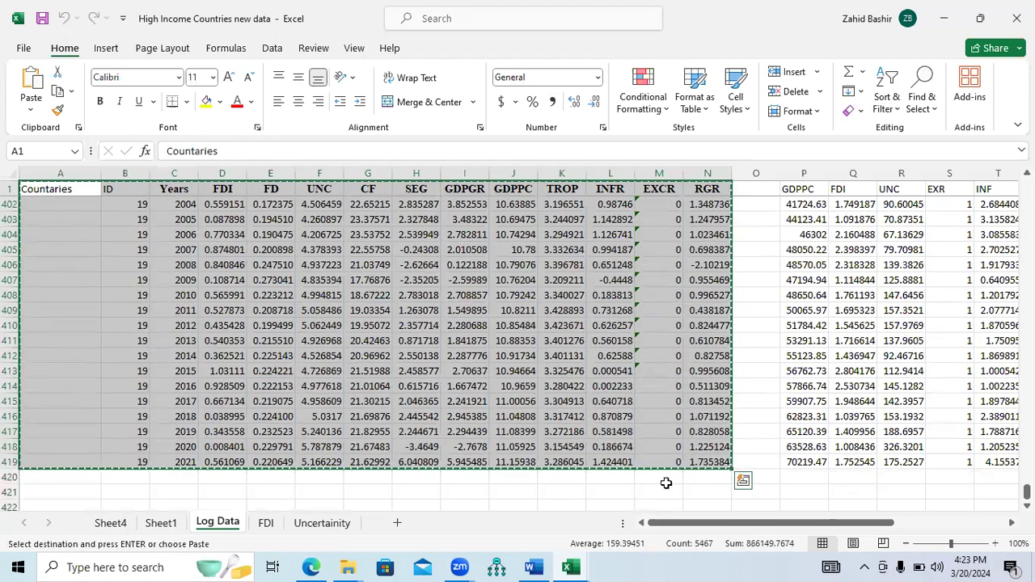
# Step: Paste the copied table as values at cell A1 of Sheet1 in the "Example Dataset for less than 25 condition" workbook
pyautogui.click(570, 567)
pyautogui.click(605, 515)
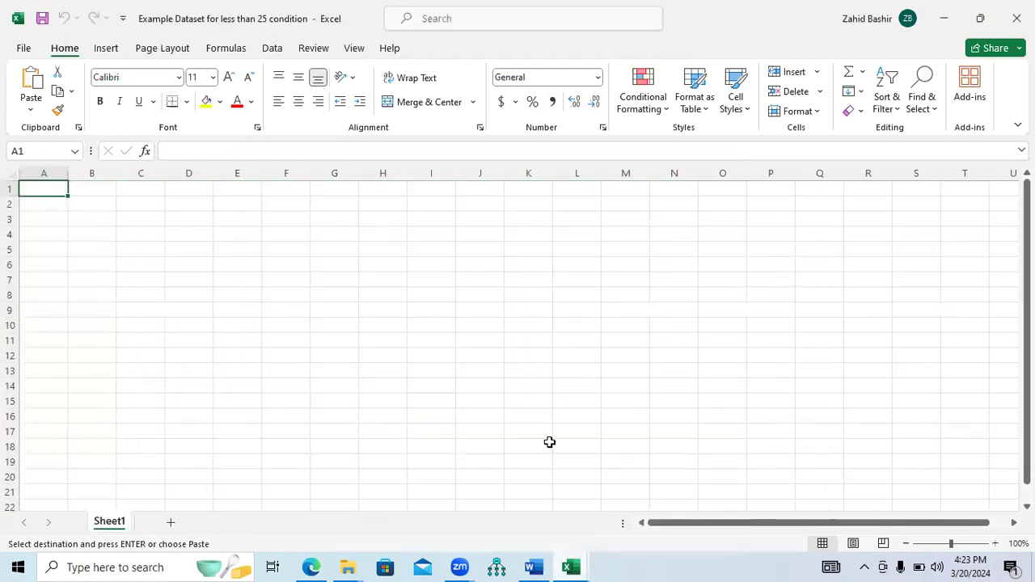
pyautogui.rightClick(56, 186)
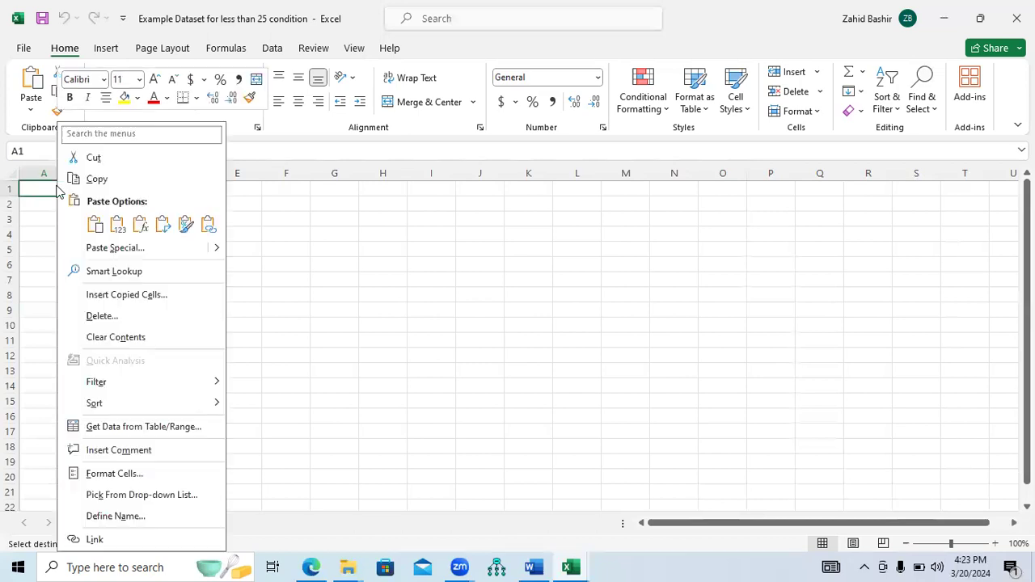
pyautogui.click(111, 224)
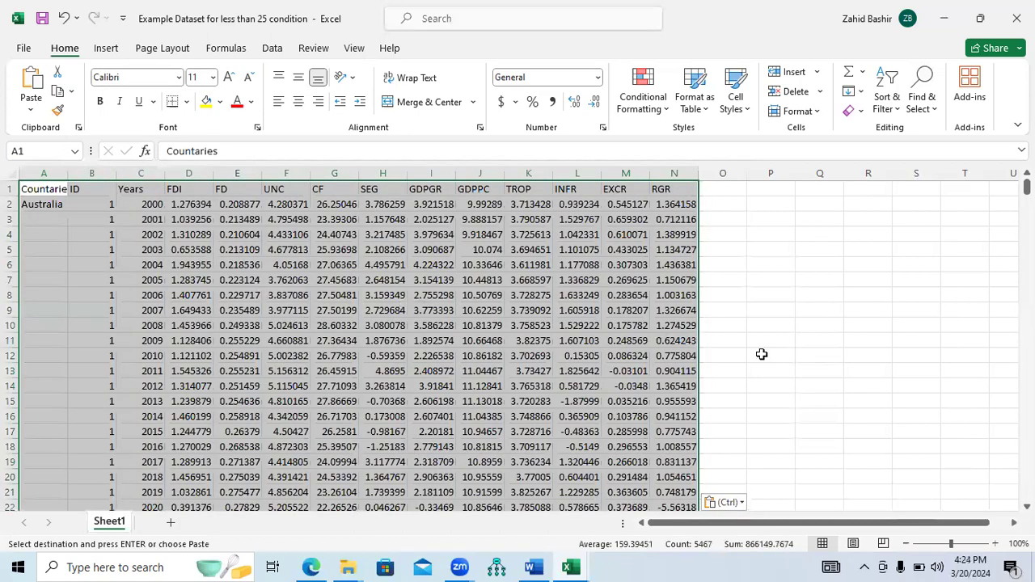
pyautogui.click(761, 354)
pyautogui.press('Escape')
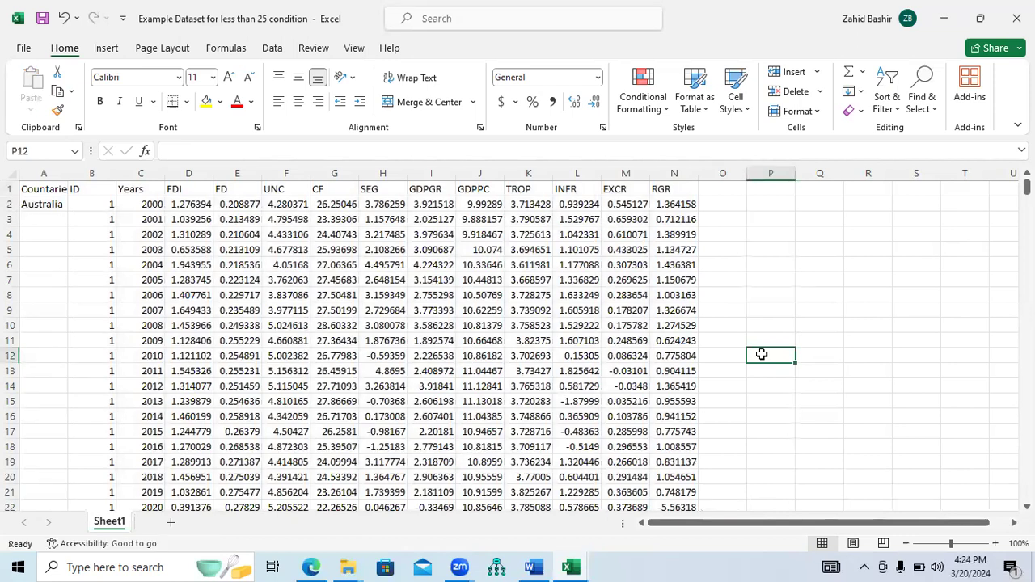
# Step: Return to the "High Income Countries new data" workbook and close it
pyautogui.click(574, 564)
pyautogui.click(497, 529)
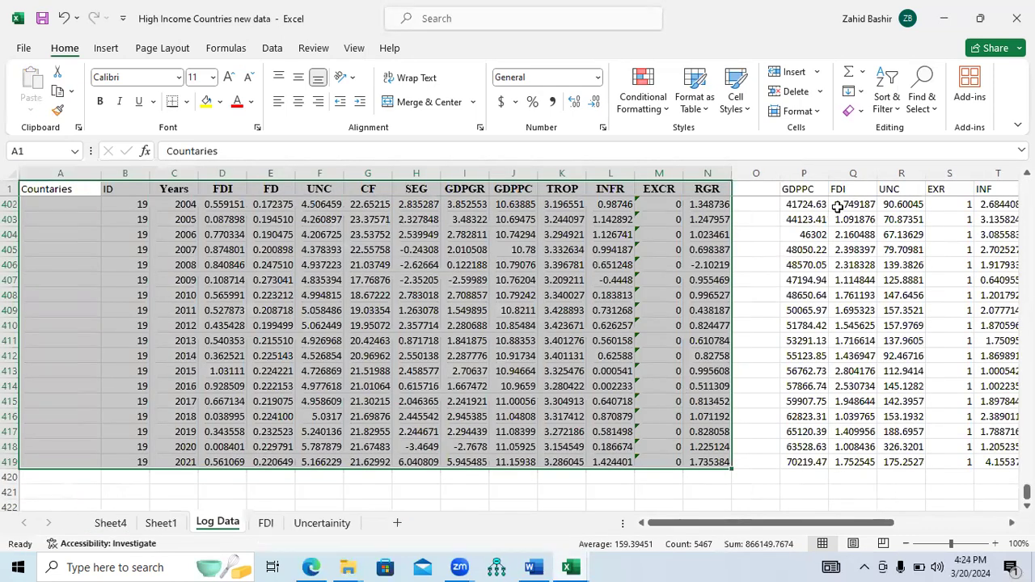
pyautogui.click(1016, 18)
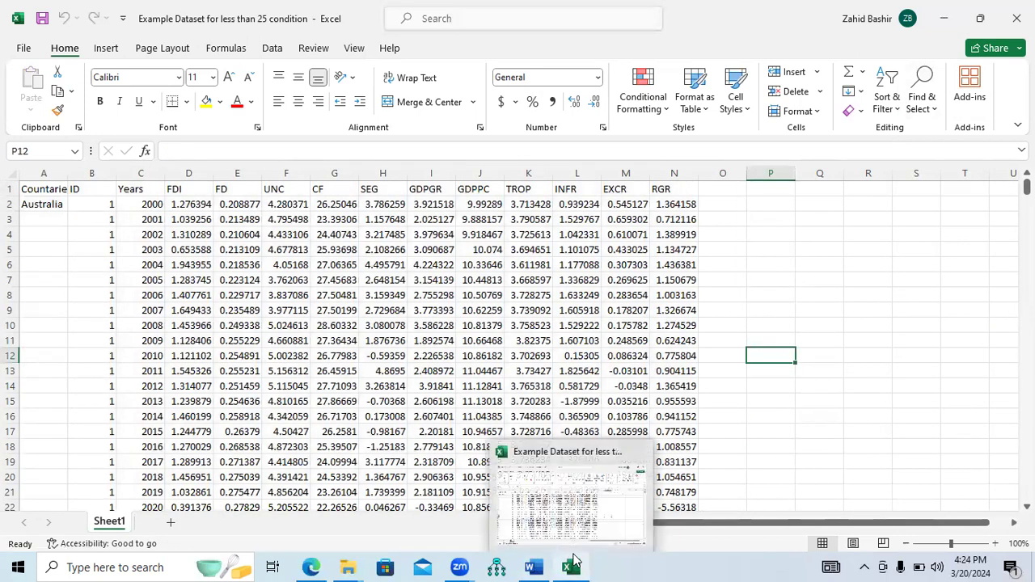
# Step: Switch to WhatsApp Web in Edge, open the training contact's chat and start attaching a document
pyautogui.click(296, 537)
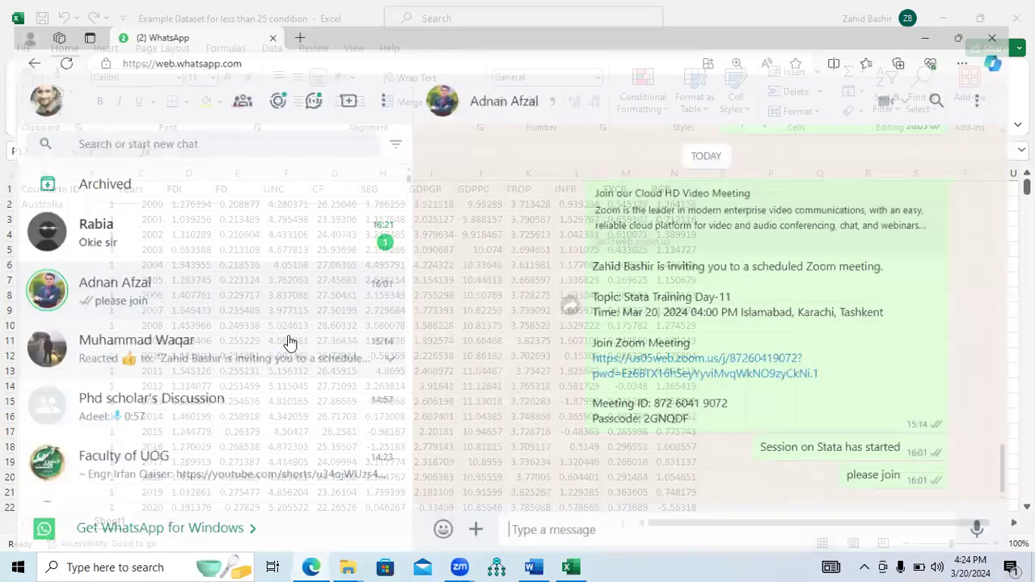
pyautogui.click(189, 409)
pyautogui.click(480, 523)
pyautogui.click(521, 309)
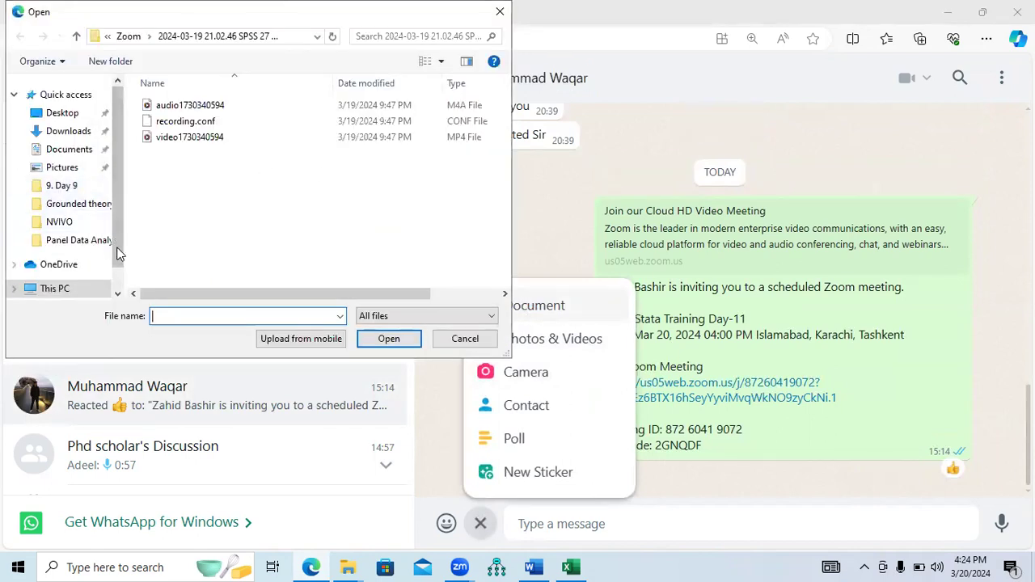
# Step: Send the contact "Example Dataset for less than 25 condition" from Desktop > Training bach 2 > Stata 15 > Panel Data Analysis
pyautogui.scroll(-2, 120, 264)
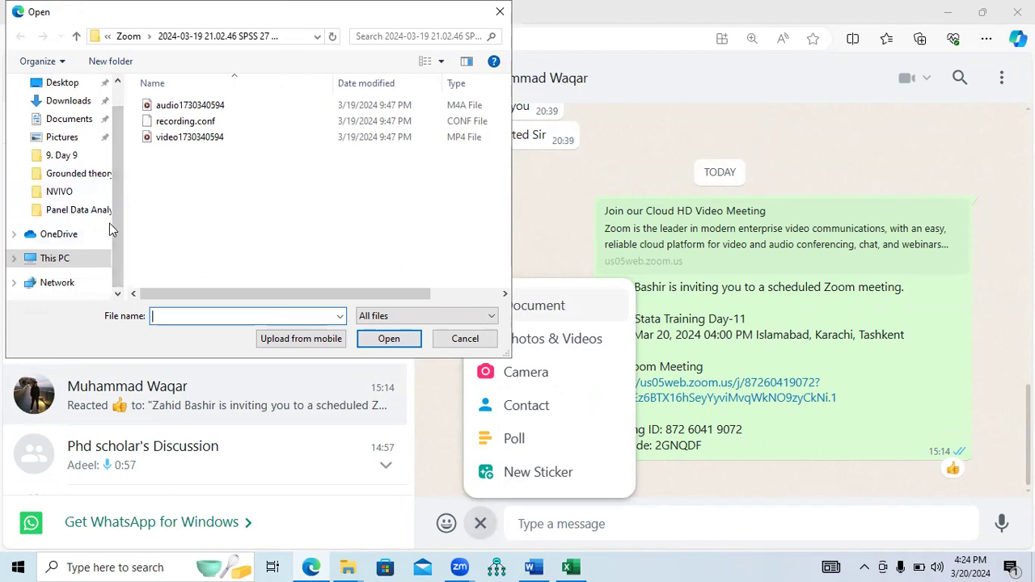
pyautogui.scroll(1, 112, 186)
pyautogui.click(71, 115)
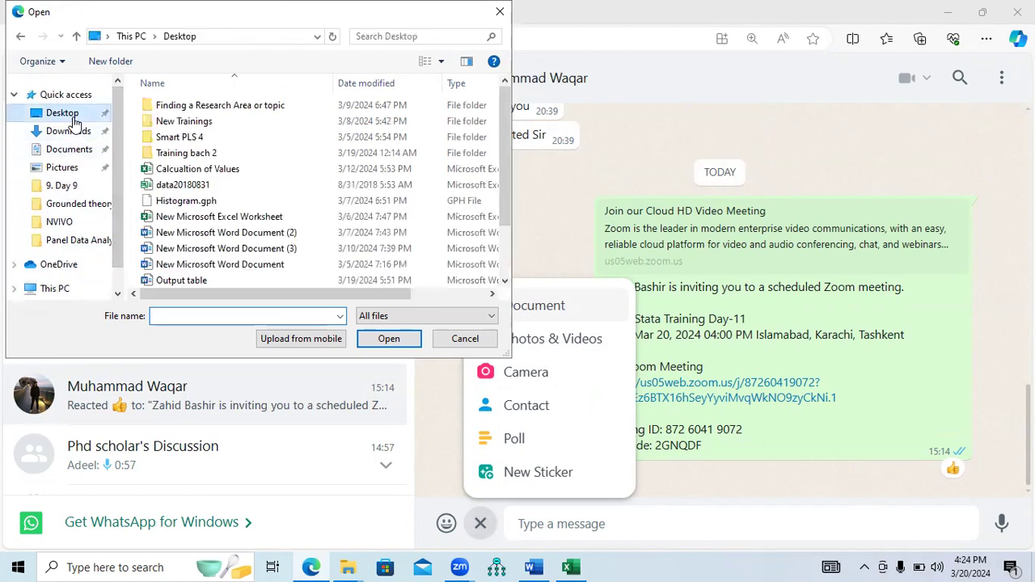
pyautogui.doubleClick(203, 153)
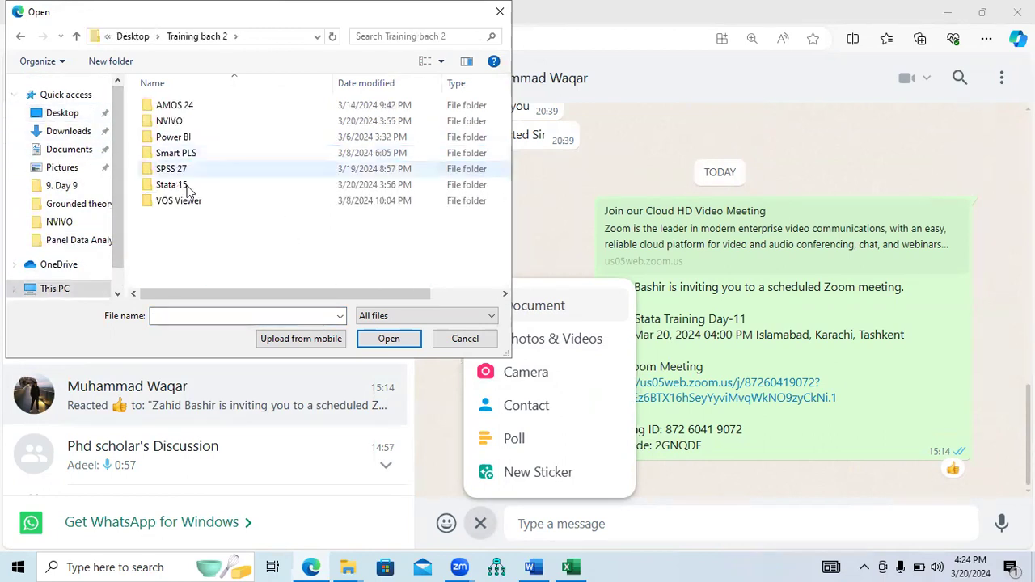
pyautogui.doubleClick(185, 187)
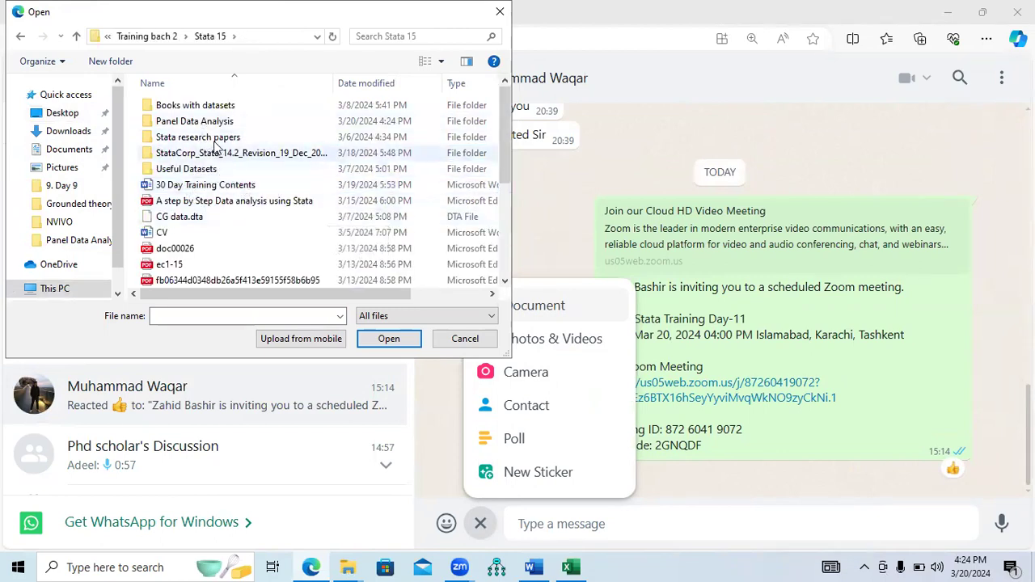
pyautogui.doubleClick(198, 121)
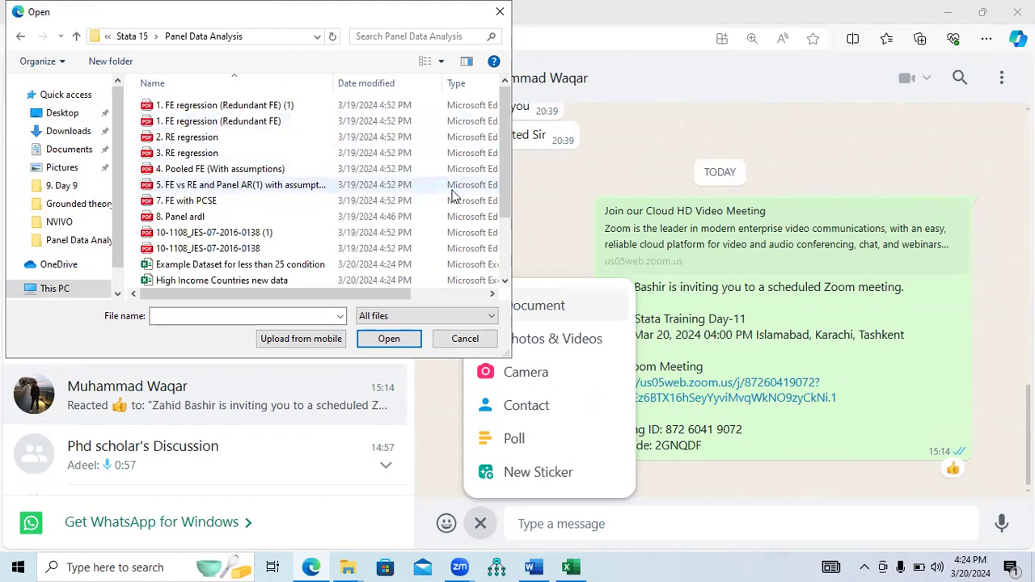
pyautogui.doubleClick(320, 267)
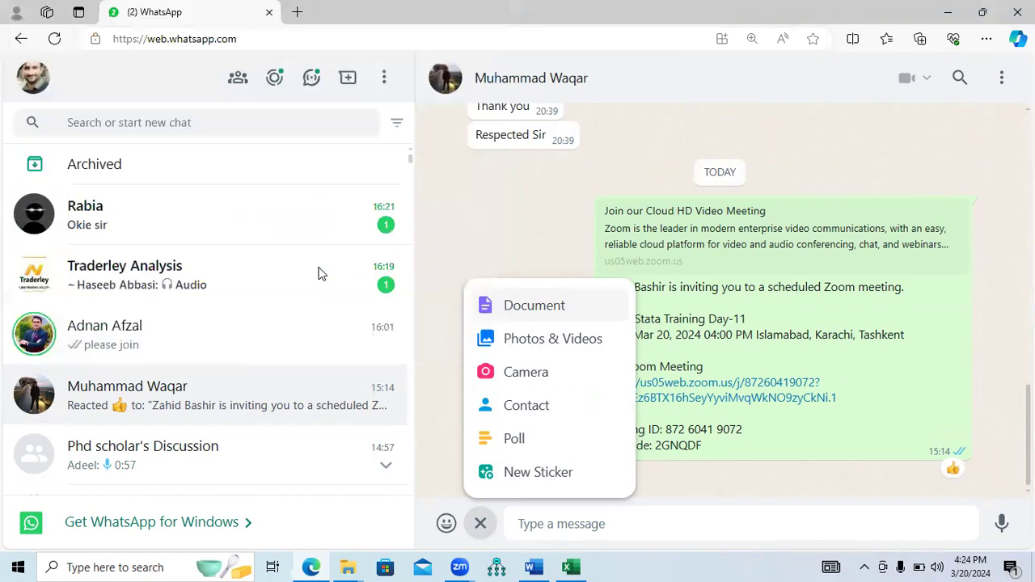
pyautogui.click(994, 508)
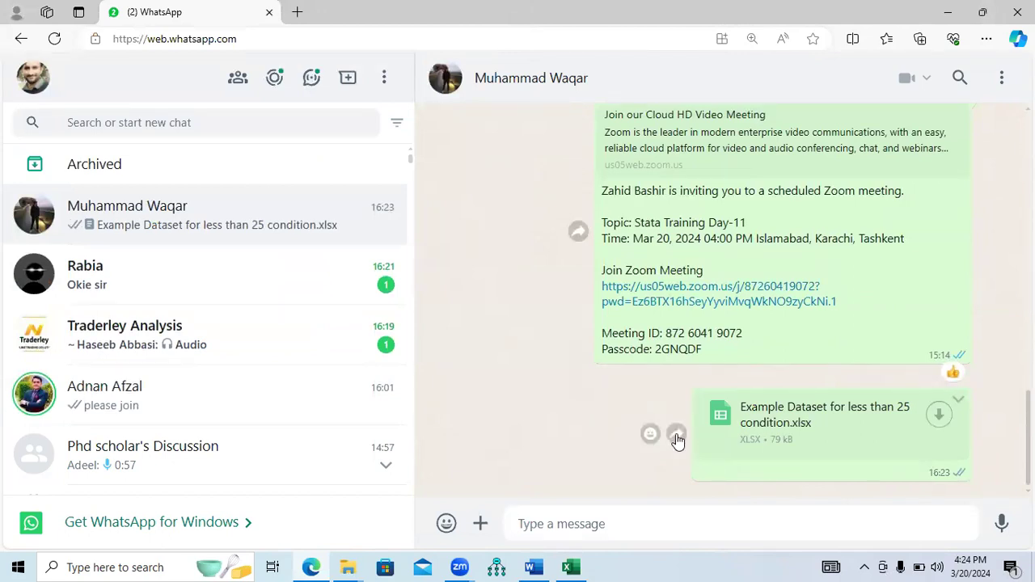
# Step: Forward the sent dataset file to a second training contact, and leave the browser for File Explorer
pyautogui.click(677, 437)
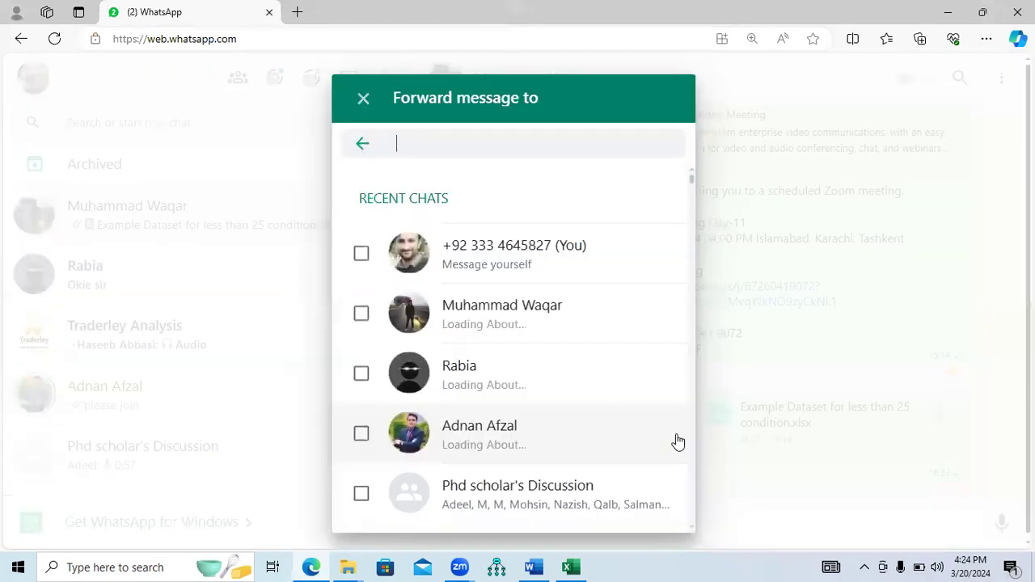
pyautogui.click(538, 426)
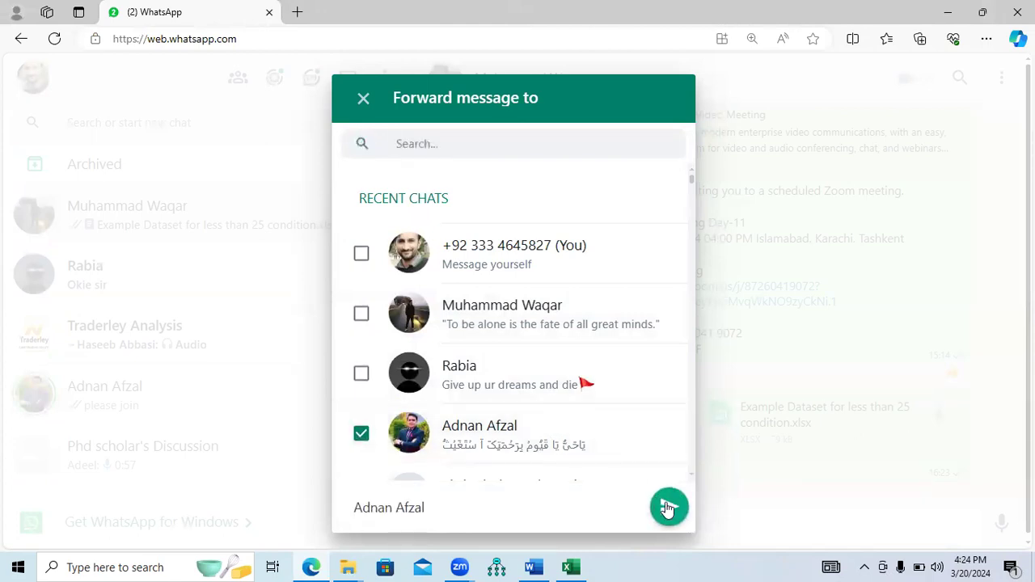
pyautogui.click(668, 507)
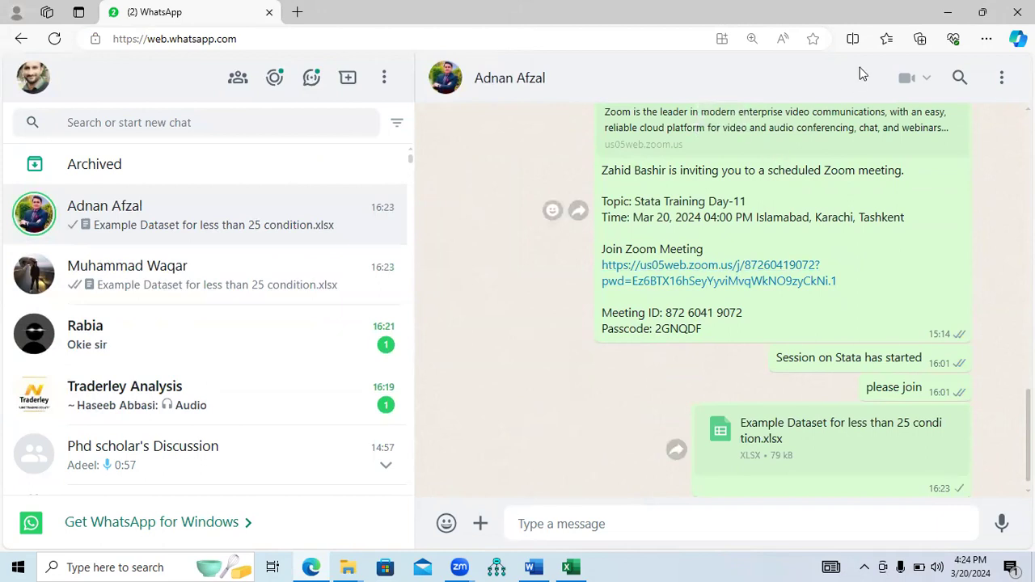
pyautogui.click(951, 13)
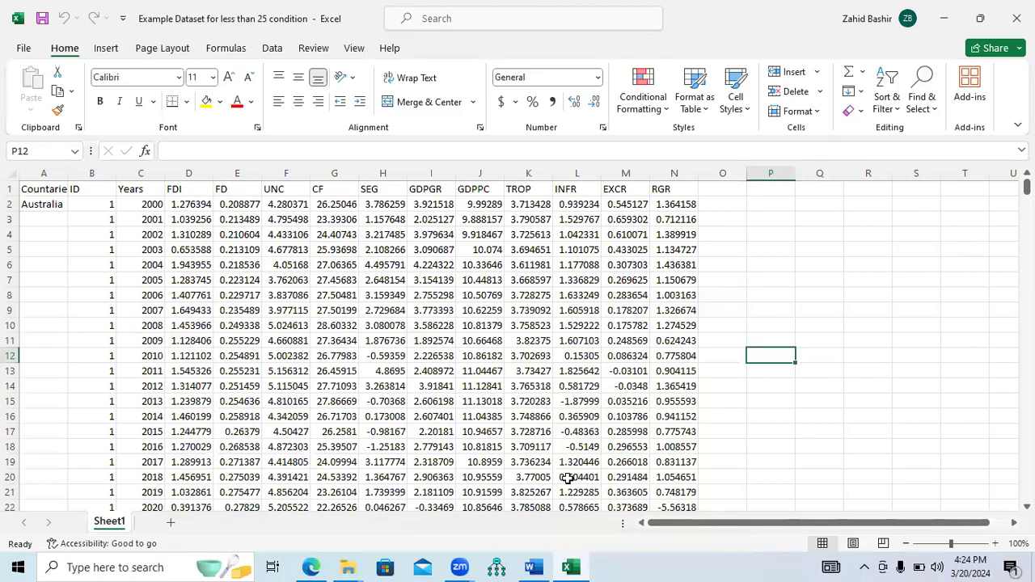
pyautogui.click(352, 567)
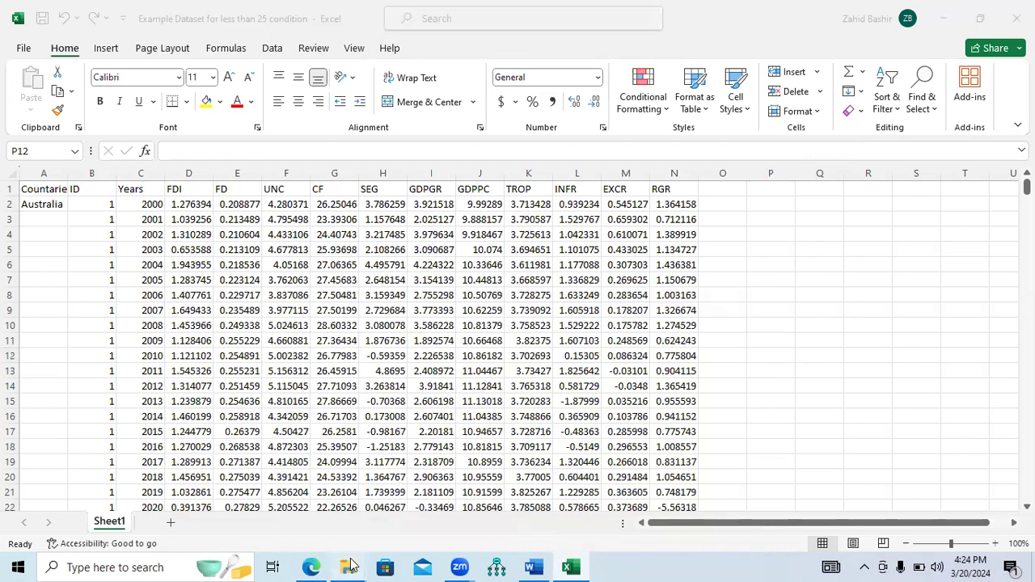
# Step: Launch StataMP from Stata 15 > StataCorp_Stata_14.2_Revision_19_Dec_2017_Windows in File Explorer and open its Data Editor in edit mode
pyautogui.click(232, 509)
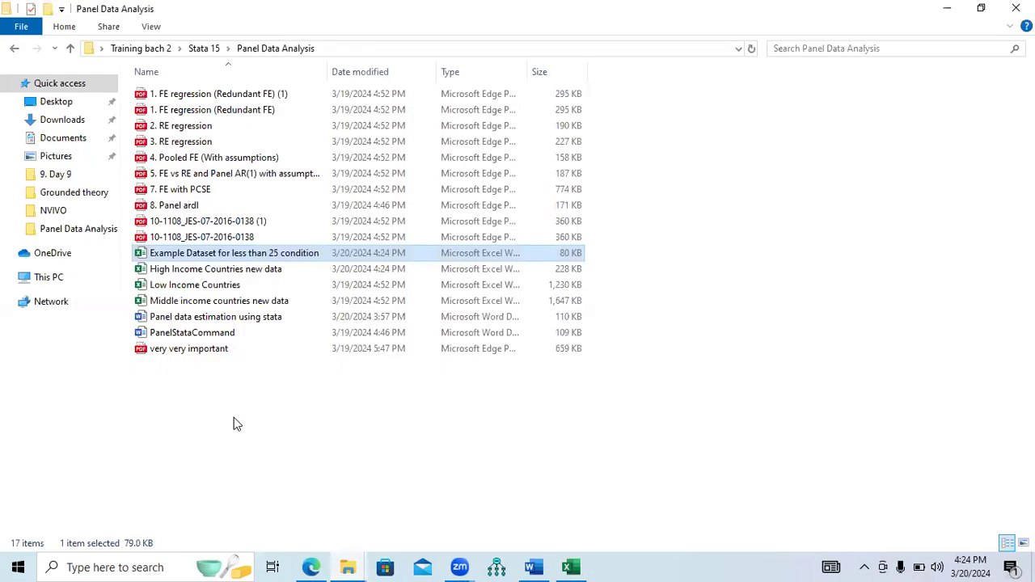
pyautogui.click(71, 49)
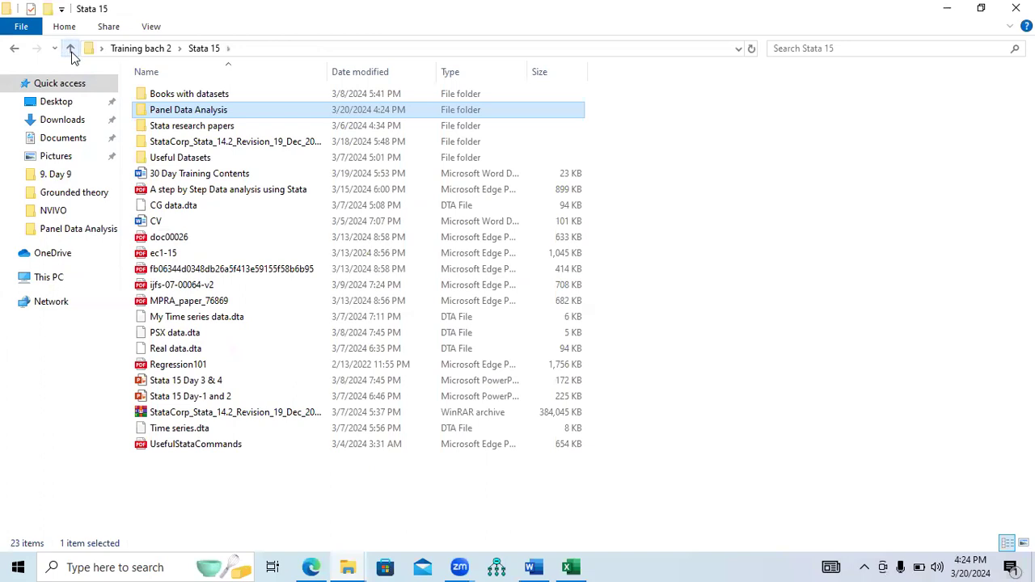
pyautogui.doubleClick(212, 147)
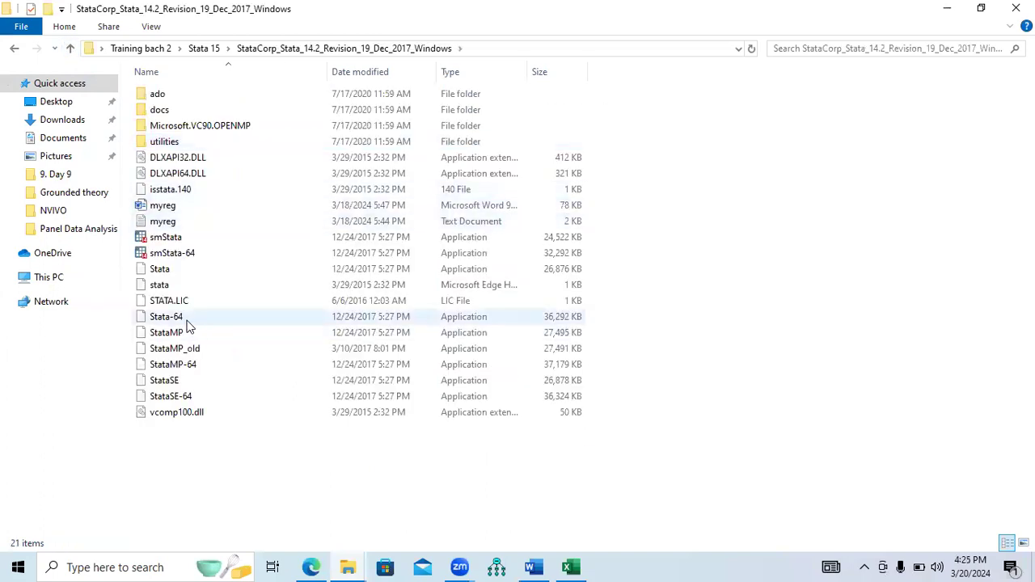
pyautogui.click(184, 336)
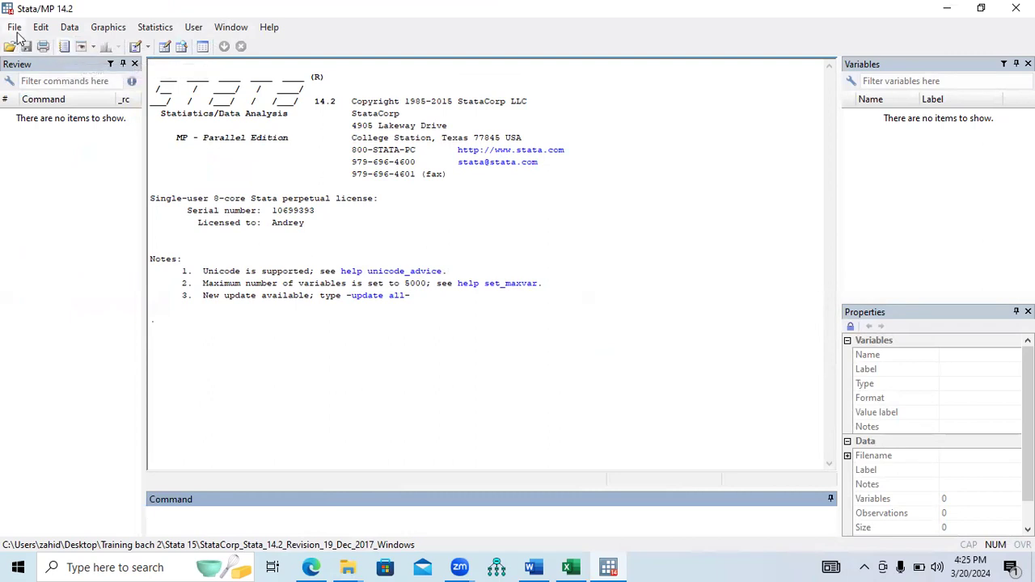
pyautogui.click(165, 50)
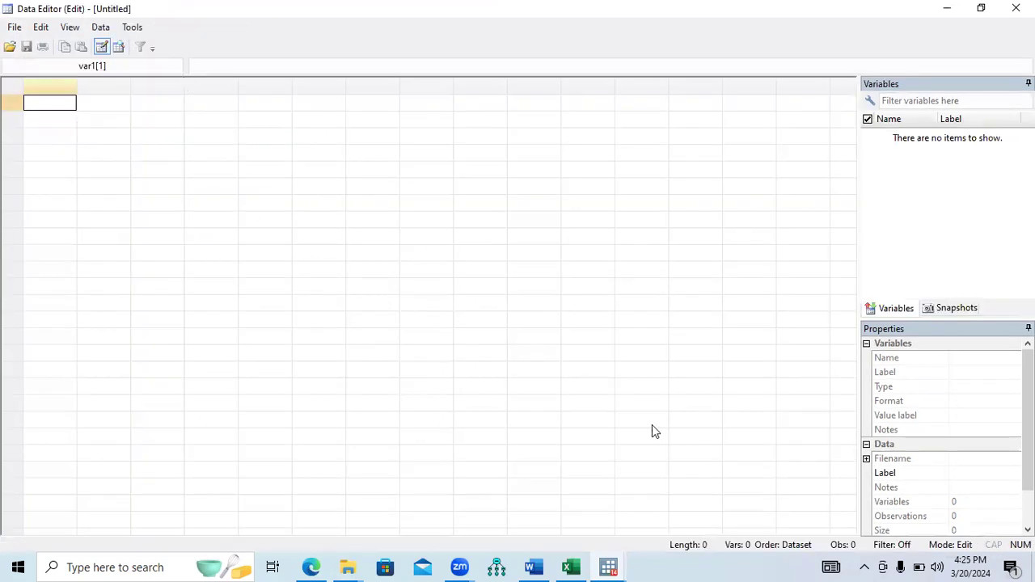
# Step: Switch to the example dataset workbook in Excel and copy B1:N419, from the ID column through RGR, leaving out the country names
pyautogui.click(571, 567)
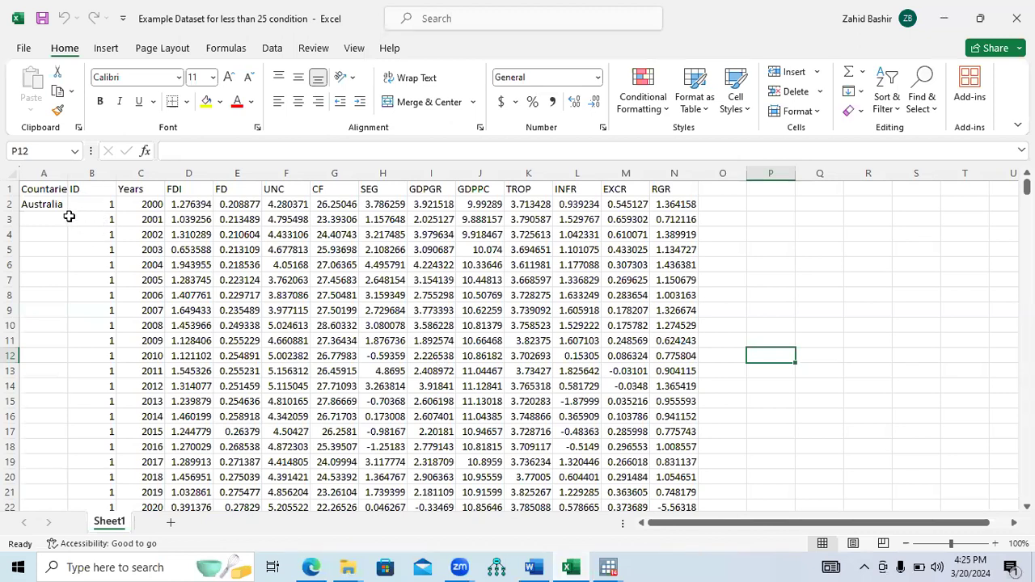
pyautogui.click(40, 173)
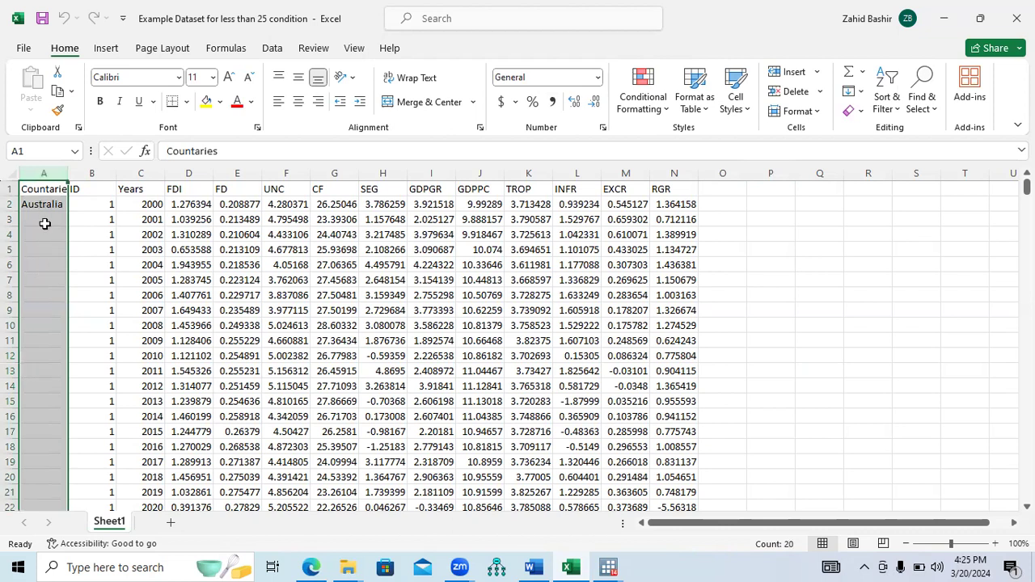
pyautogui.click(88, 189)
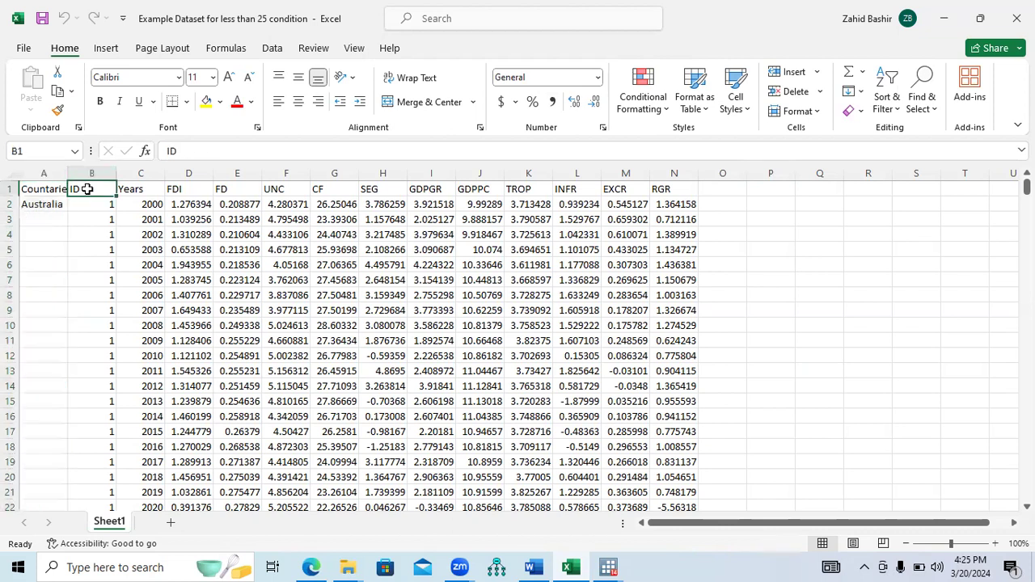
pyautogui.moveTo(87, 189); pyautogui.dragTo(649, 388)
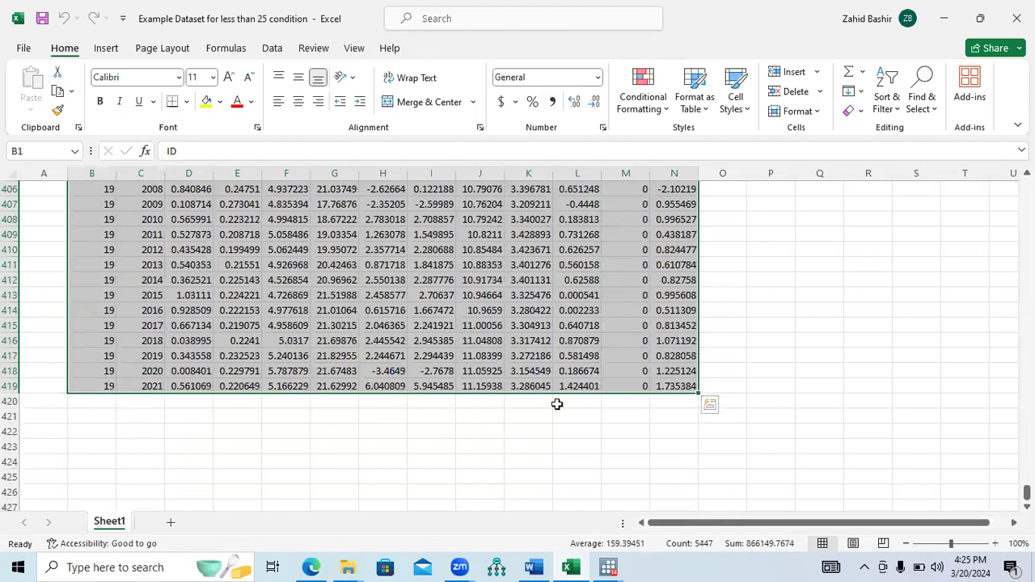
pyautogui.hotkey('ctrl', 'c')
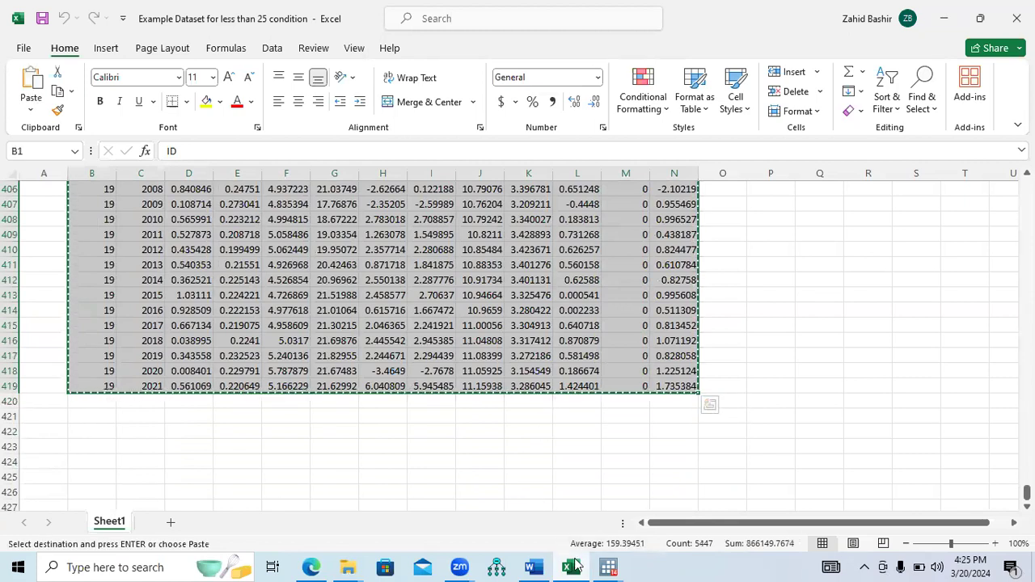
# Step: Paste the copied data into Stata's empty Data Editor, treating the first row as variable names
pyautogui.moveTo(608, 566)
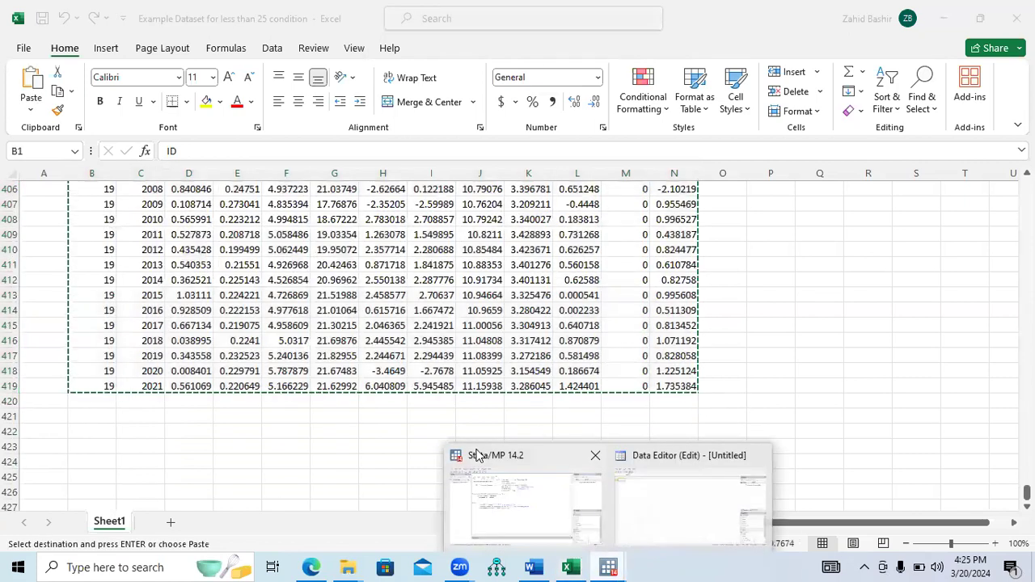
pyautogui.click(631, 508)
pyautogui.hotkey('ctrl', 'v')
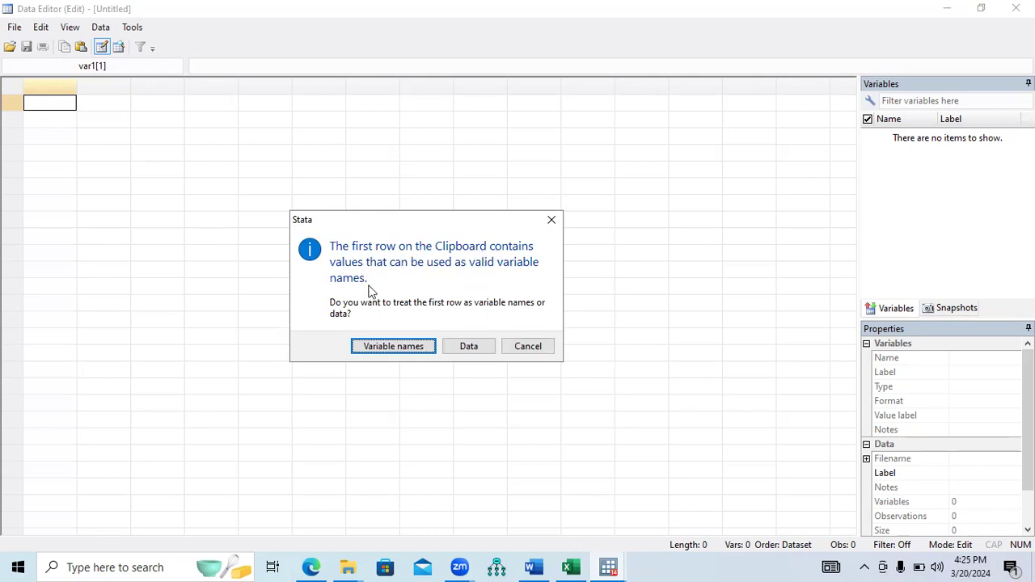
pyautogui.click(385, 347)
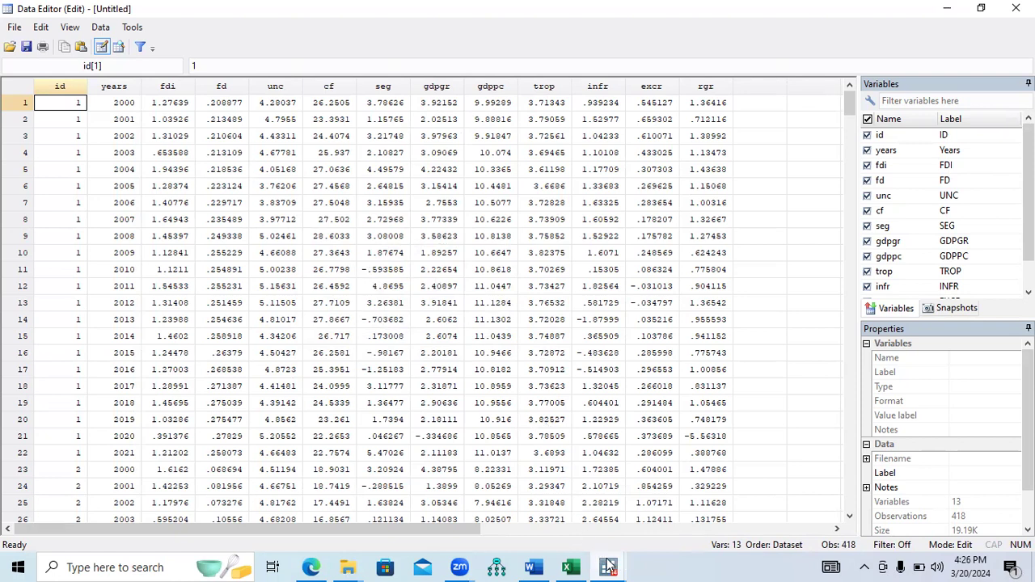
# Step: Go to the main Stata window and examine each variable from id to rgr one by one
pyautogui.moveTo(608, 566)
pyautogui.click(546, 532)
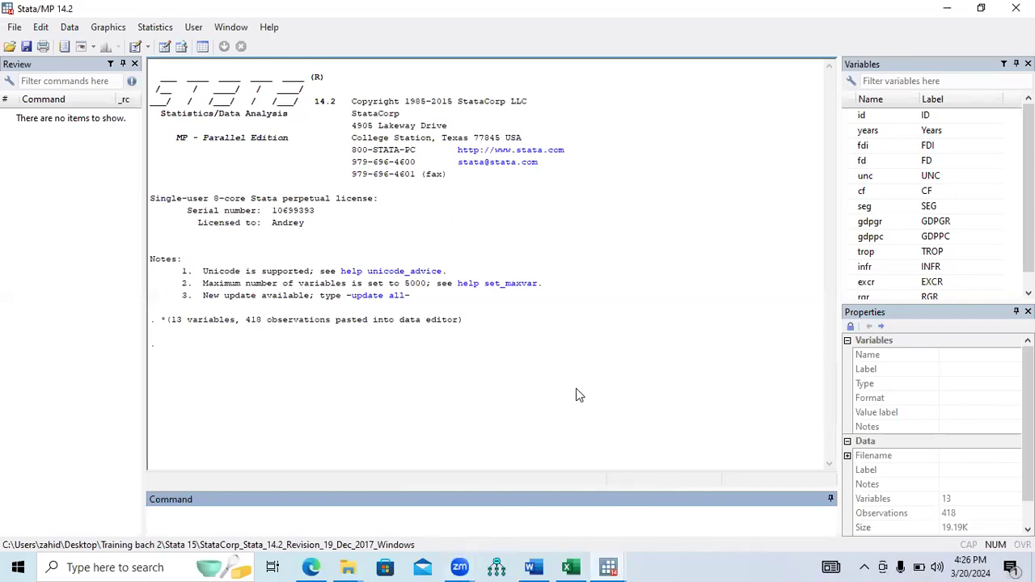
pyautogui.click(487, 143)
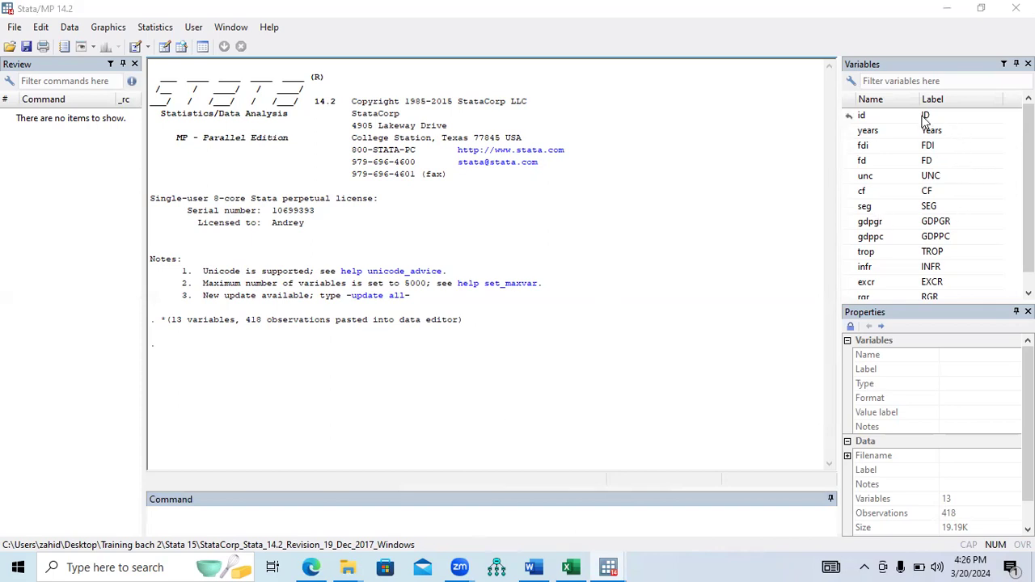
pyautogui.click(867, 119)
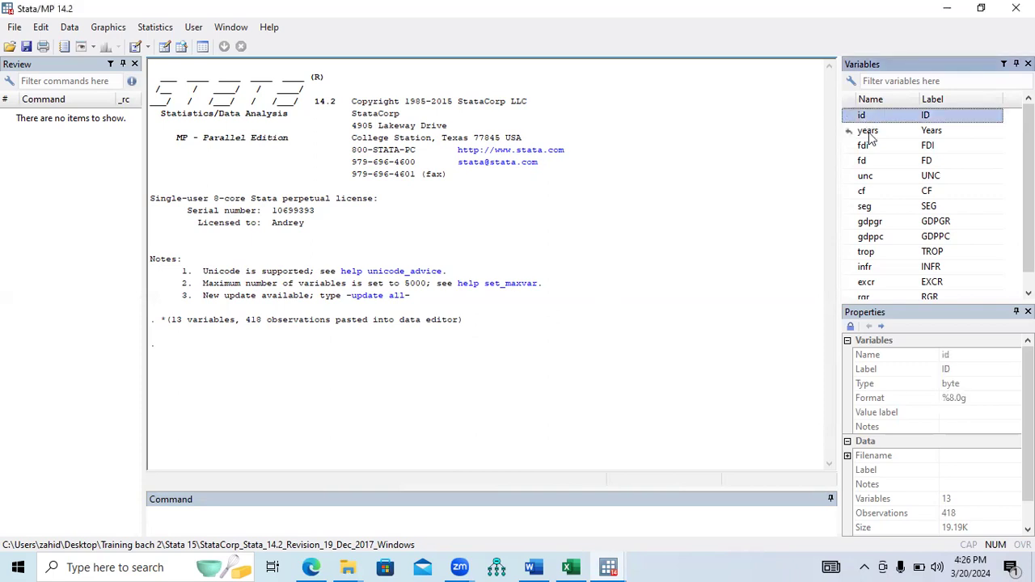
pyautogui.click(870, 134)
pyautogui.click(868, 150)
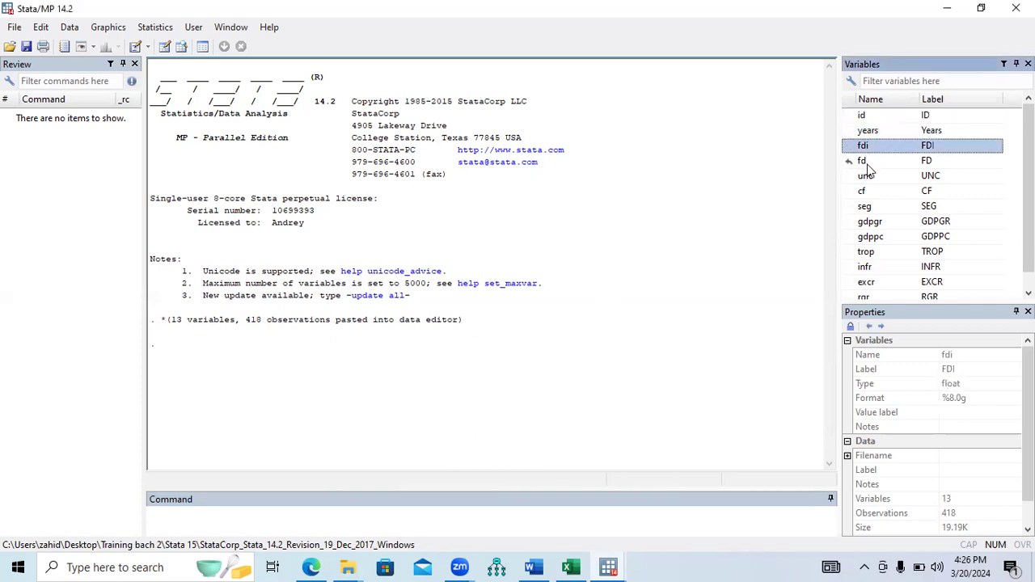
pyautogui.click(868, 165)
pyautogui.click(866, 180)
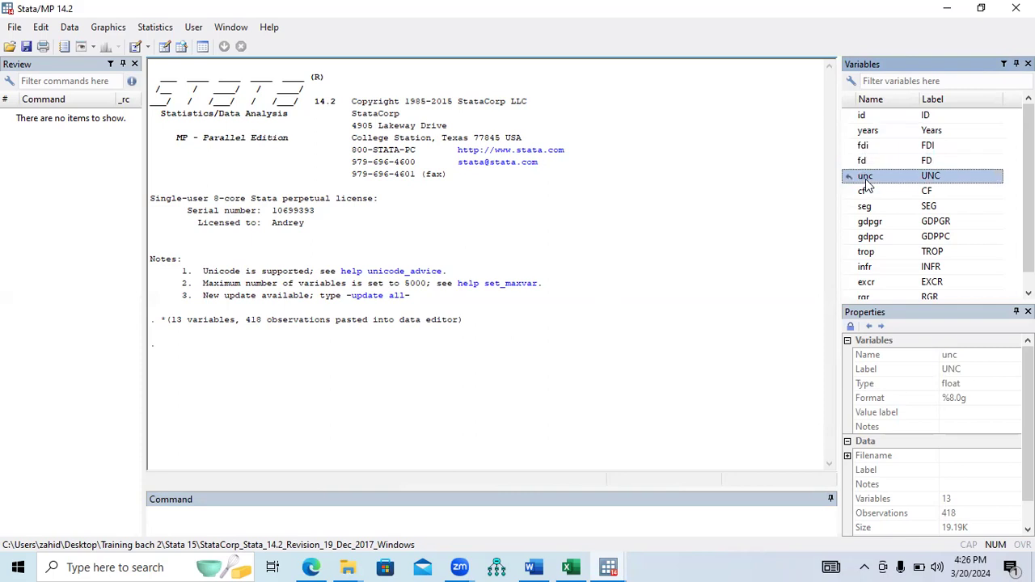
pyautogui.click(866, 194)
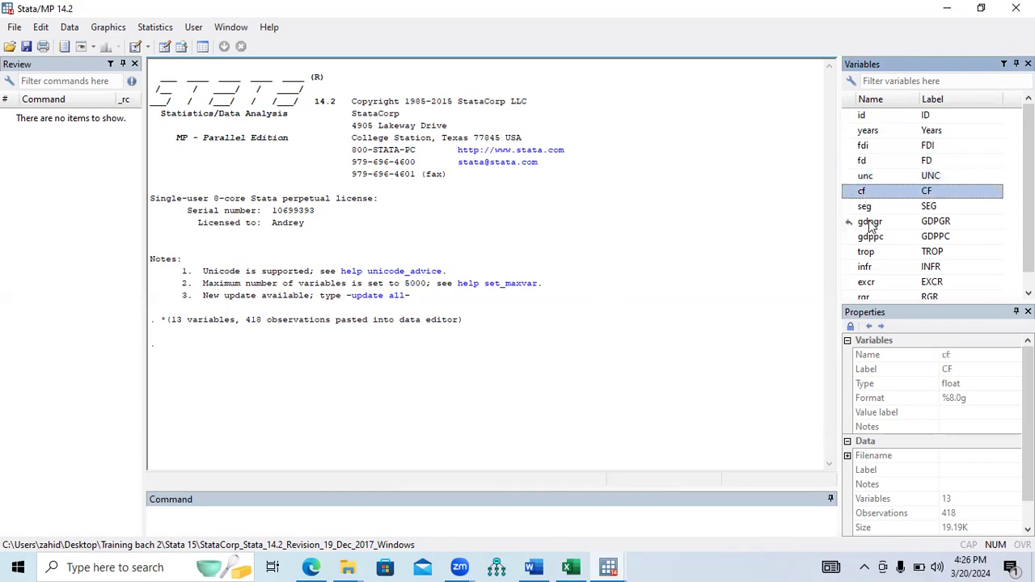
pyautogui.click(867, 208)
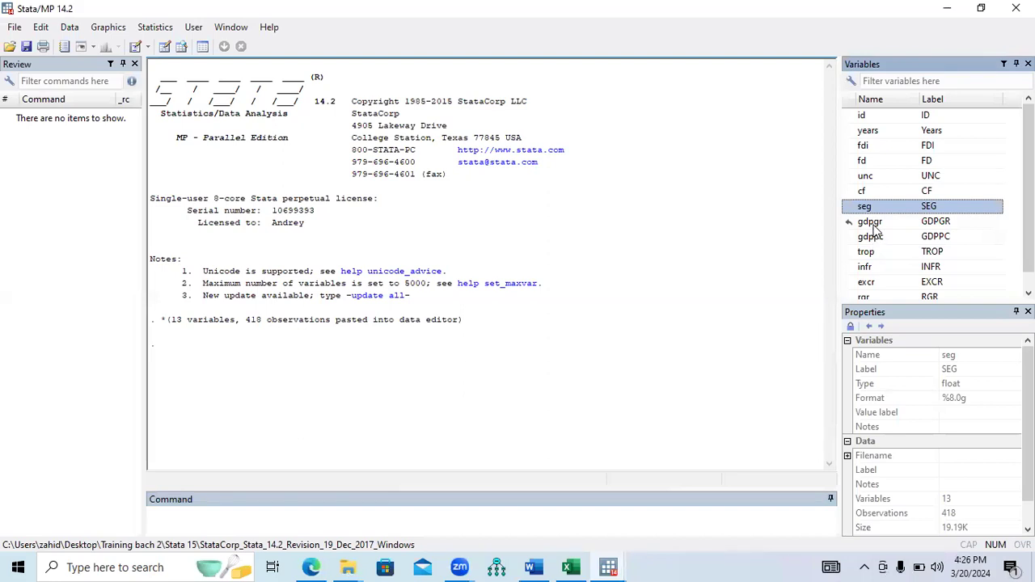
pyautogui.click(875, 229)
pyautogui.click(874, 236)
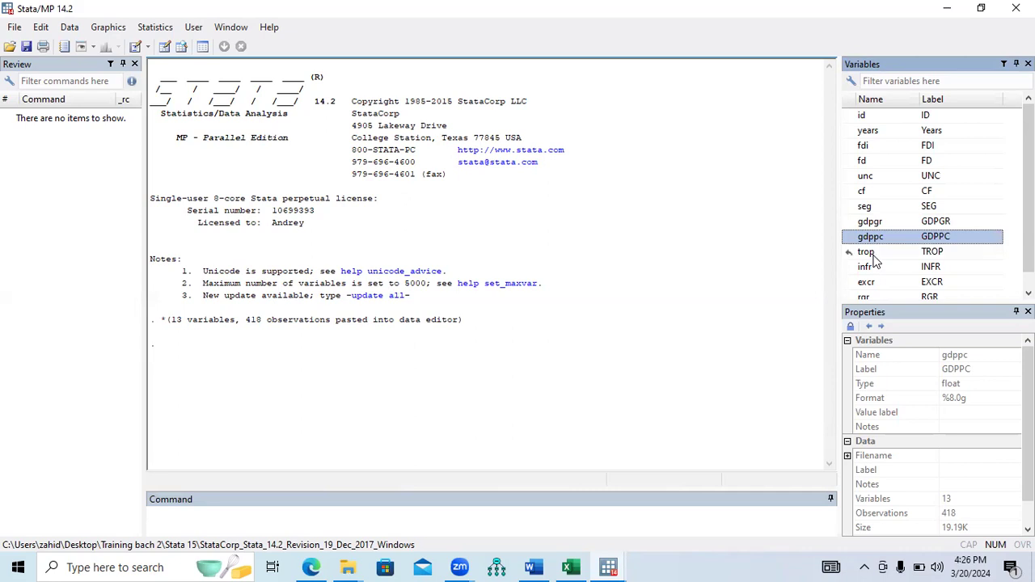
pyautogui.click(873, 256)
pyautogui.click(868, 270)
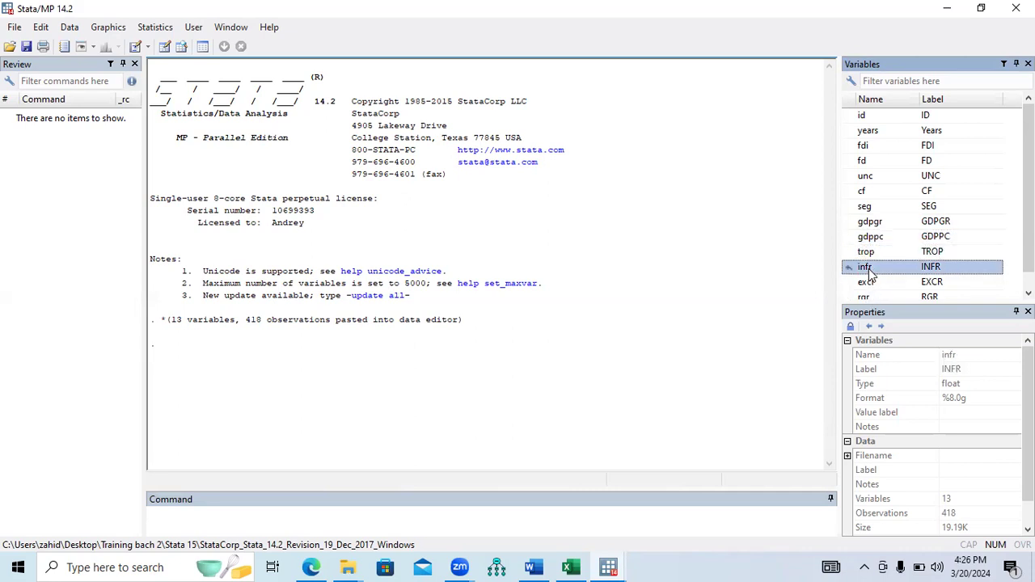
pyautogui.click(871, 285)
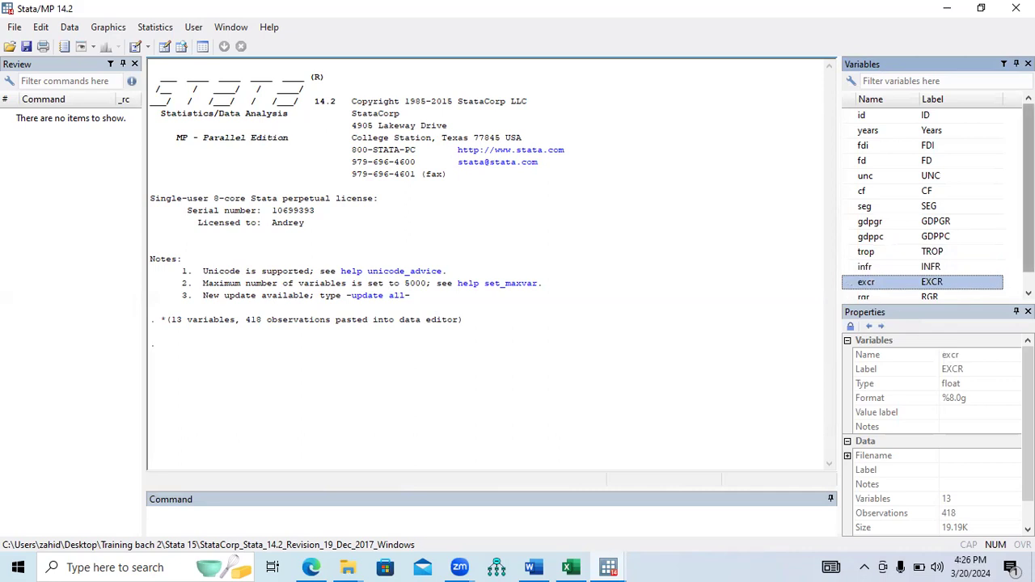
pyautogui.click(871, 298)
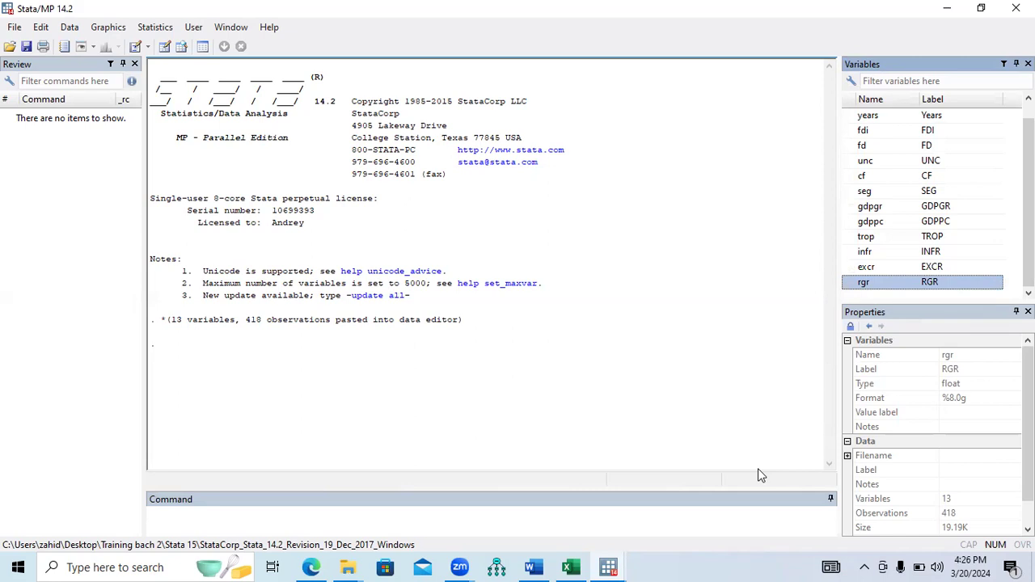
# Step: Switch to Edge, open Google in a new tab and search for "WDI"
pyautogui.click(311, 567)
pyautogui.hotkey('ctrl', 't')
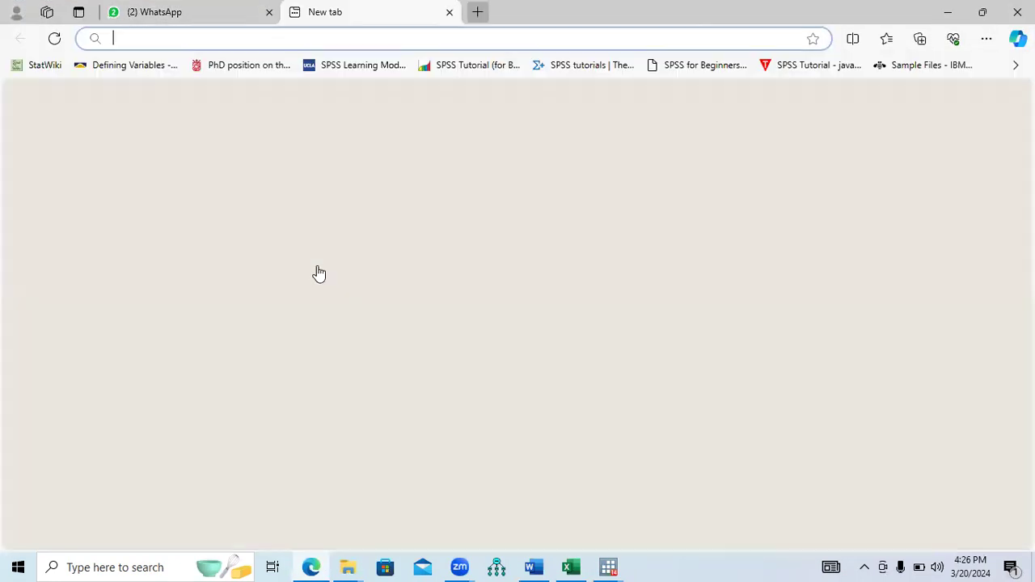
pyautogui.write('g')
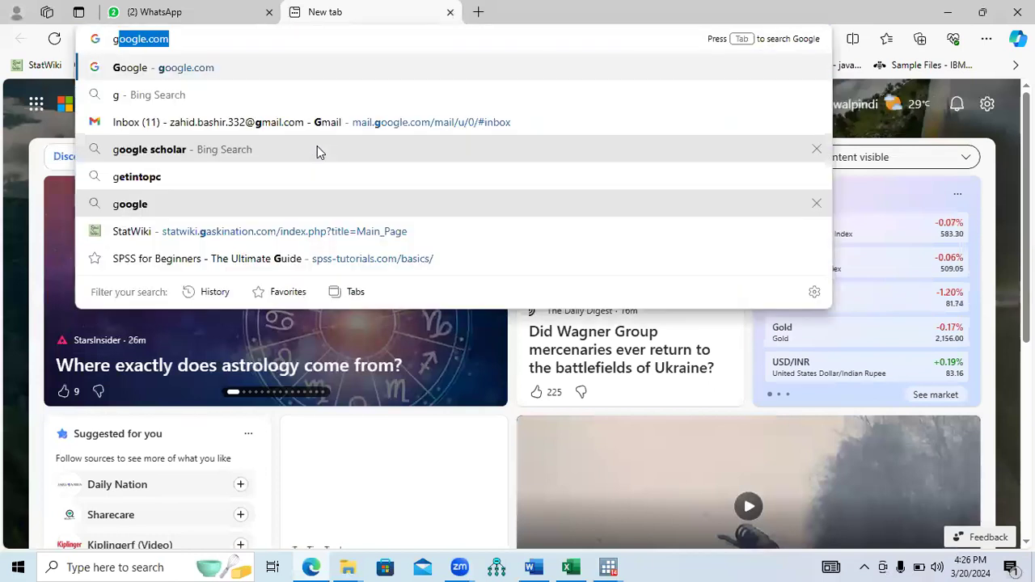
pyautogui.click(203, 76)
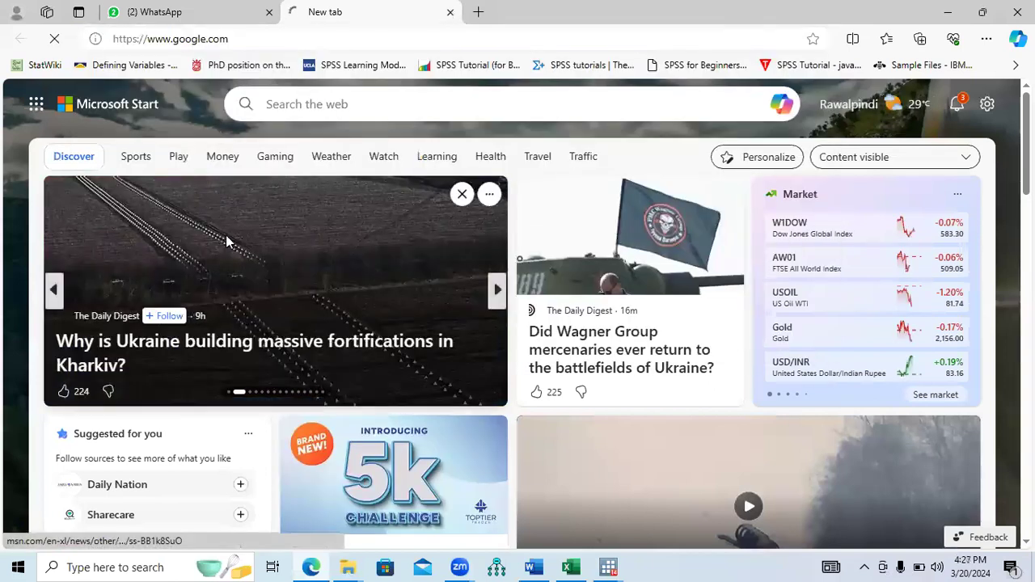
pyautogui.write('WDI')
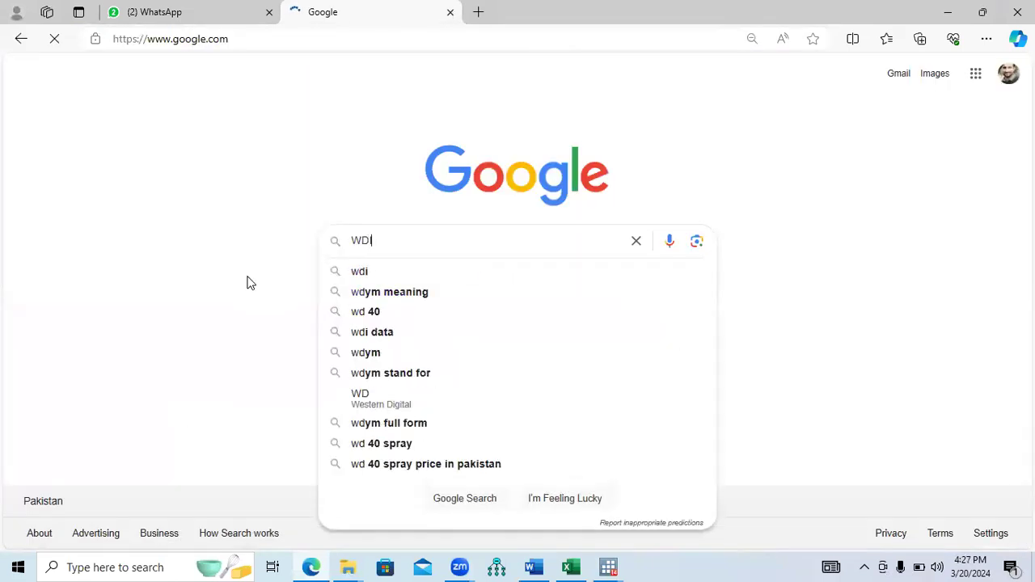
pyautogui.press('Return')
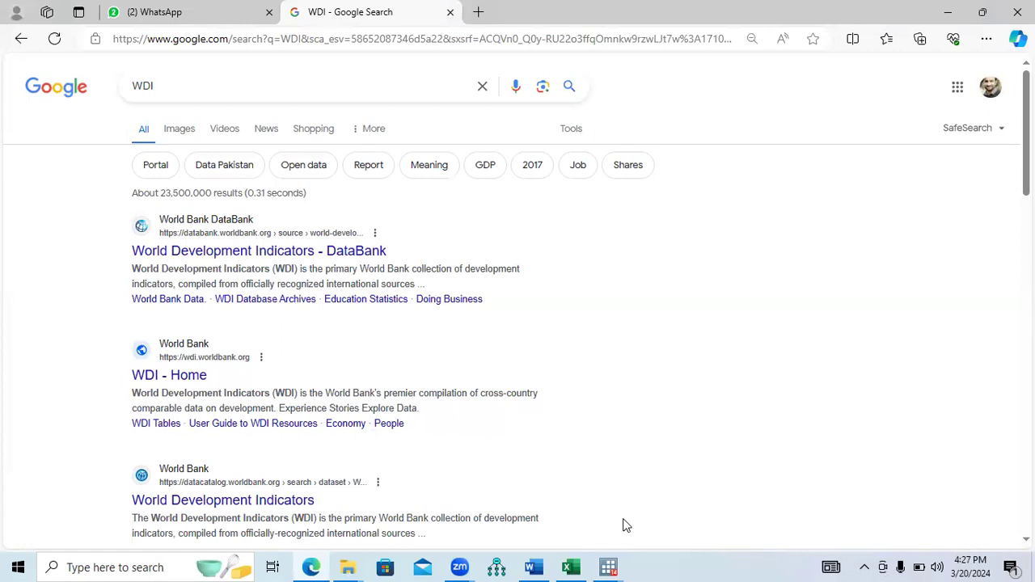
pyautogui.click(571, 567)
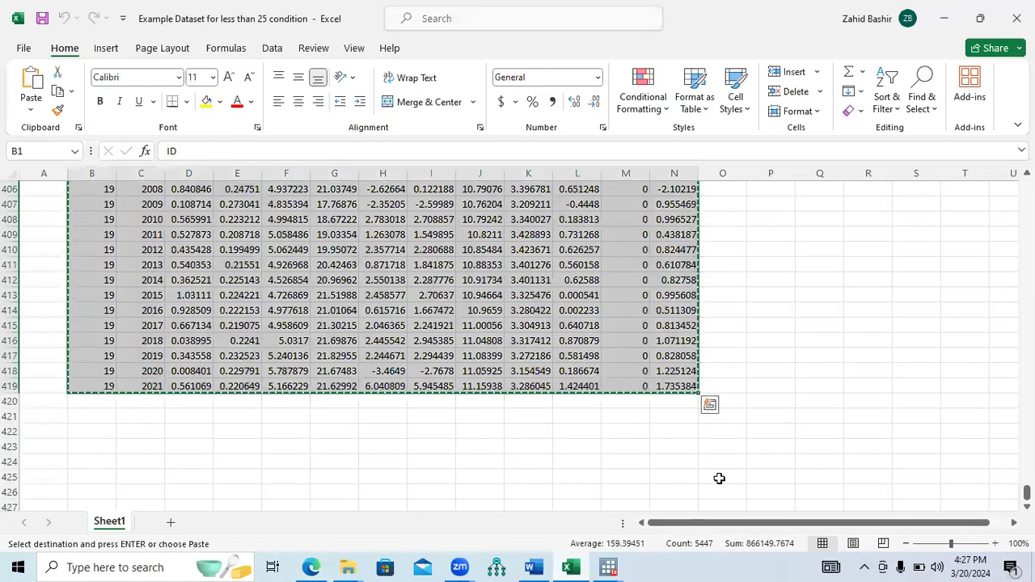
pyautogui.click(1016, 18)
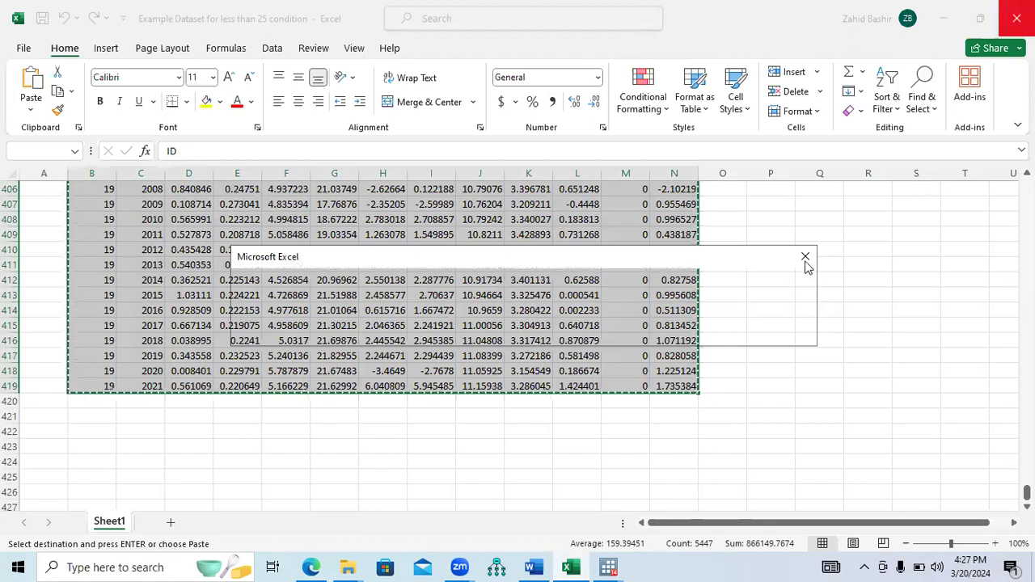
pyautogui.click(794, 266)
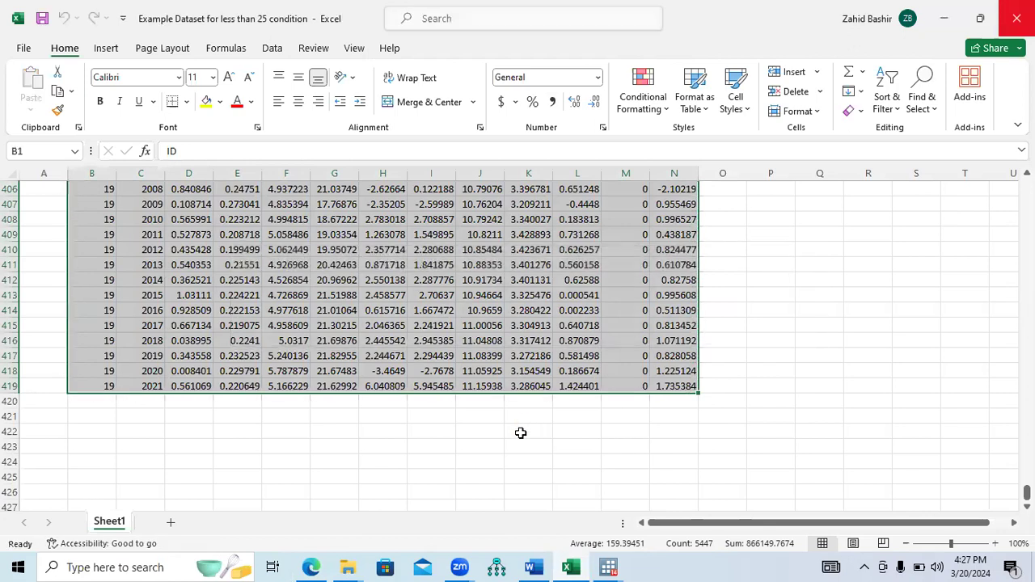
# Step: Return to Stata's Data Editor and select the whole cf column to examine its values
pyautogui.click(608, 567)
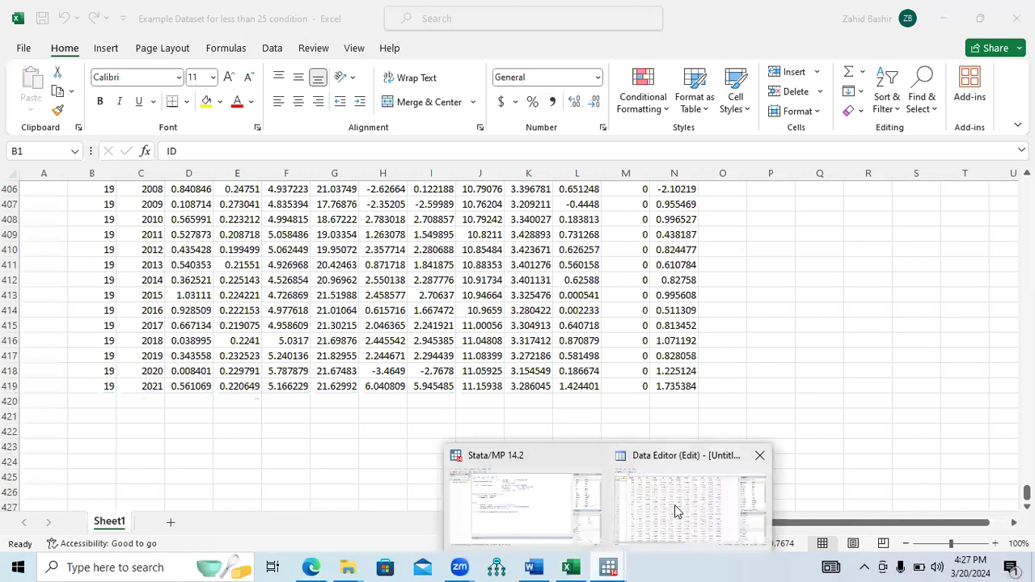
pyautogui.click(679, 513)
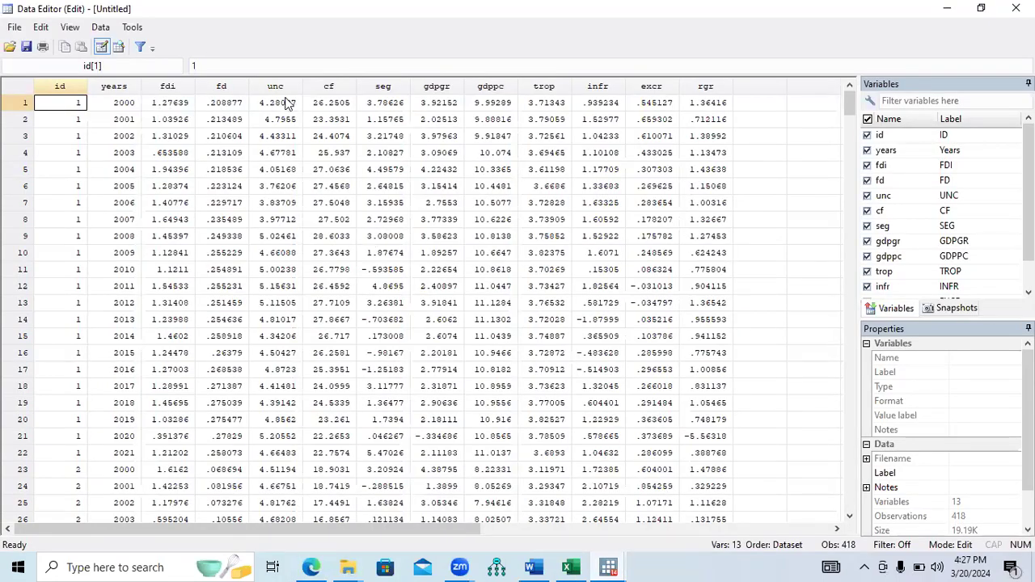
pyautogui.click(327, 89)
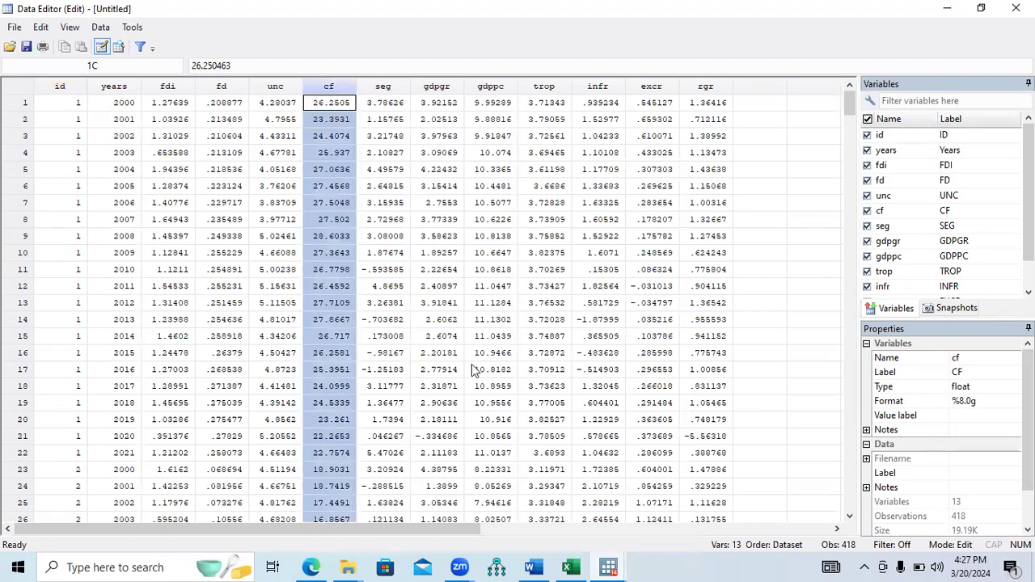
# Step: Switch to Edge, search Google for "Capital Formation data" and open the World Bank Open Data page for Gross capital formation (% of GDP)
pyautogui.click(312, 567)
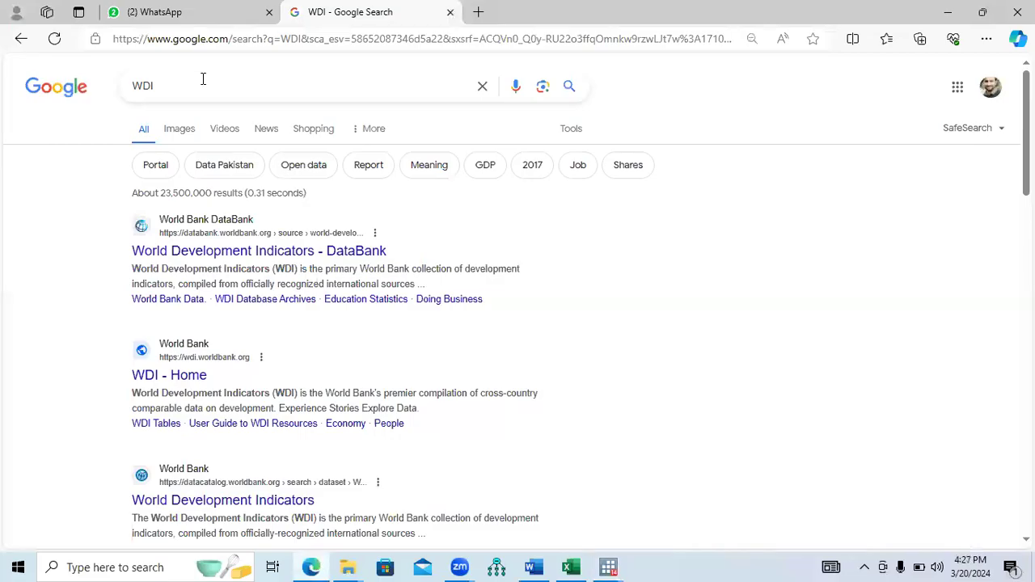
pyautogui.moveTo(170, 92); pyautogui.dragTo(104, 95)
pyautogui.write('C')
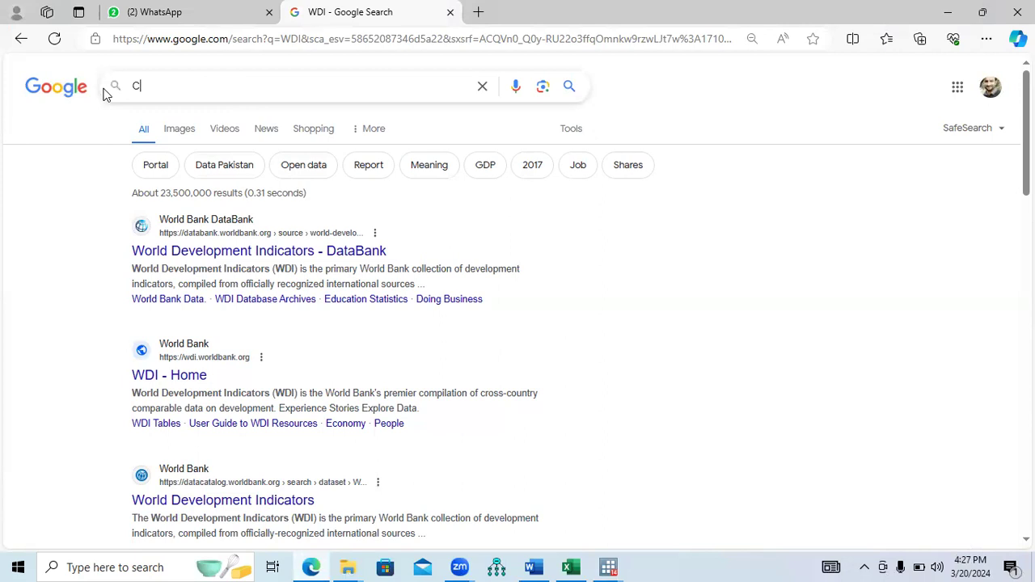
pyautogui.write('apital Formation data')
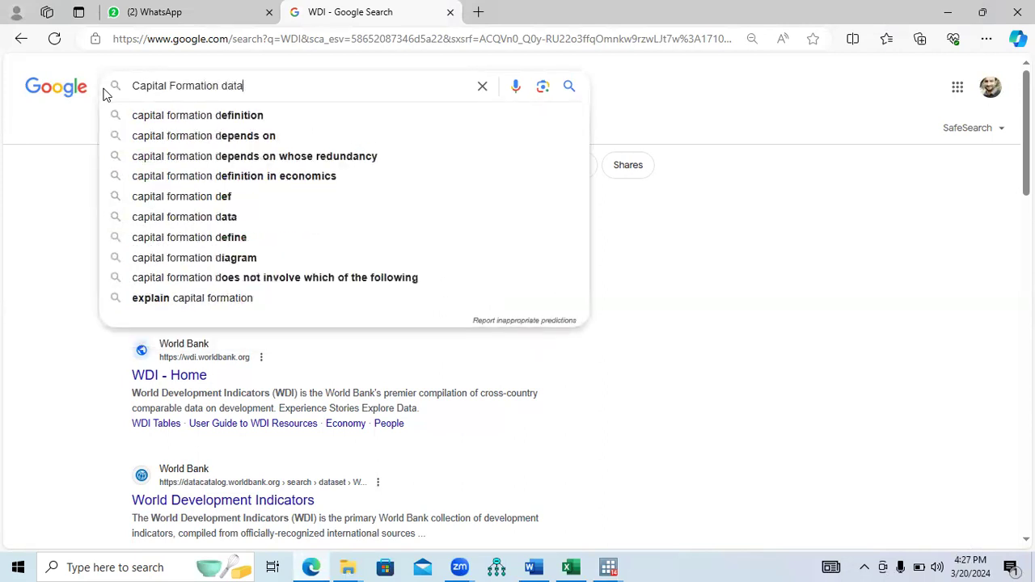
pyautogui.press('Return')
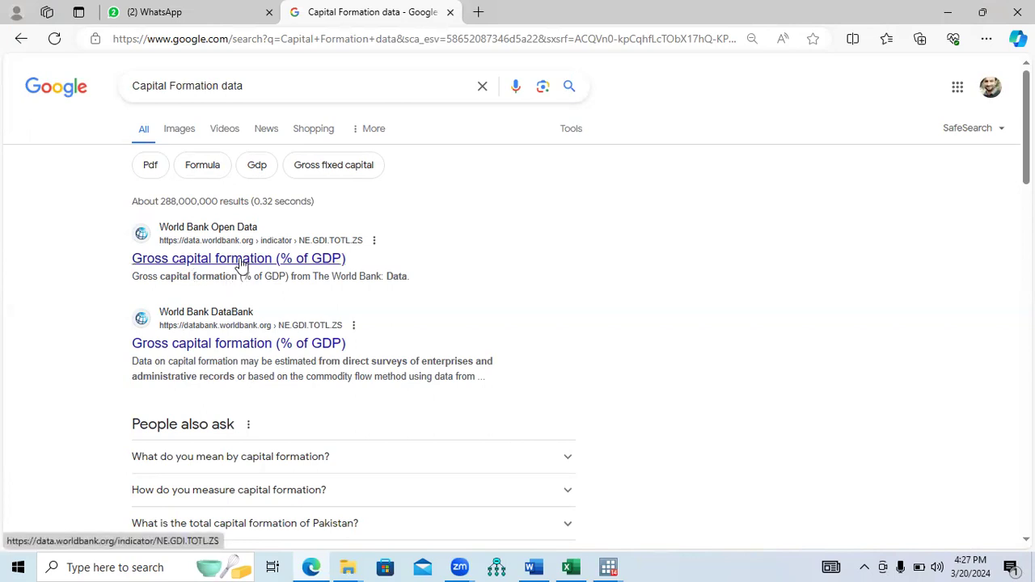
pyautogui.click(241, 262)
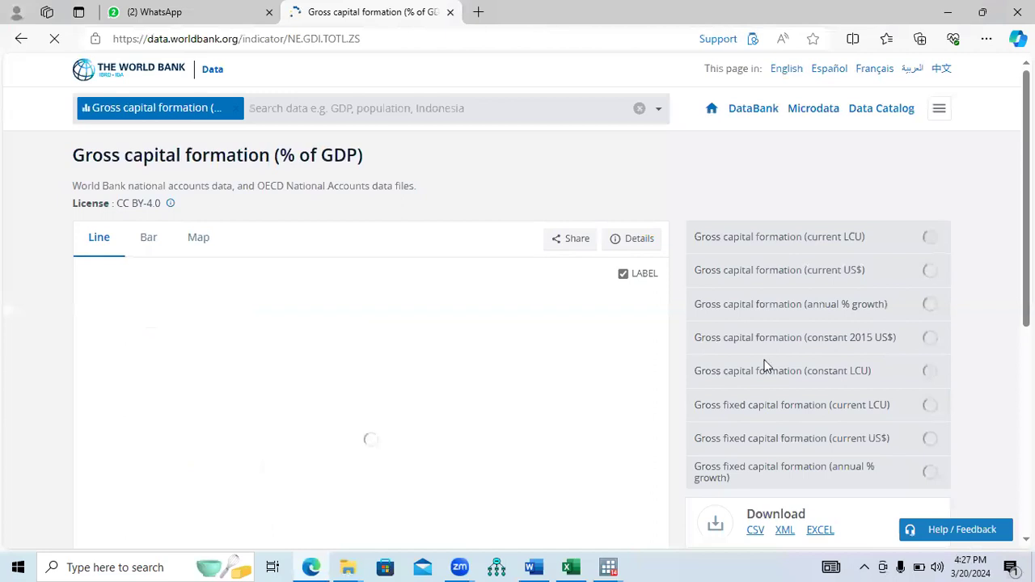
pyautogui.scroll(-2, 764, 365)
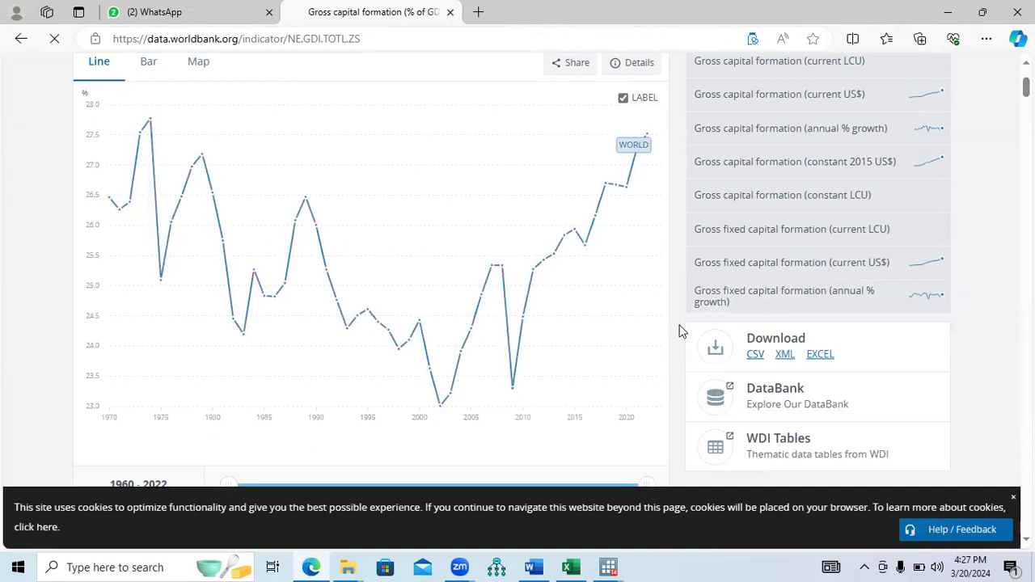
# Step: Switch to the example dataset in Excel and examine the FDI, FD, UNC and CF columns from the first row
pyautogui.click(570, 567)
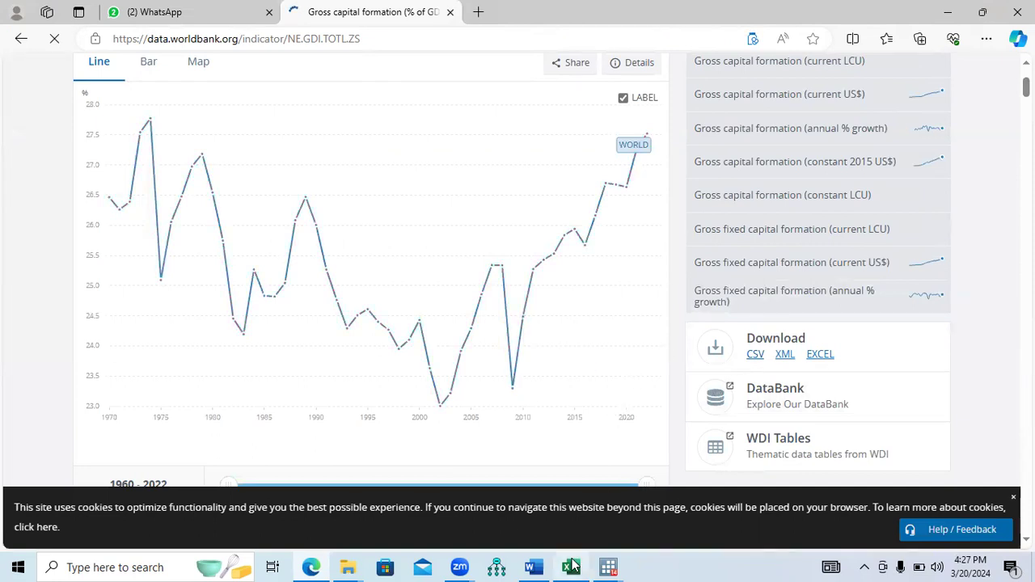
pyautogui.moveTo(1027, 493); pyautogui.dragTo(1027, 186)
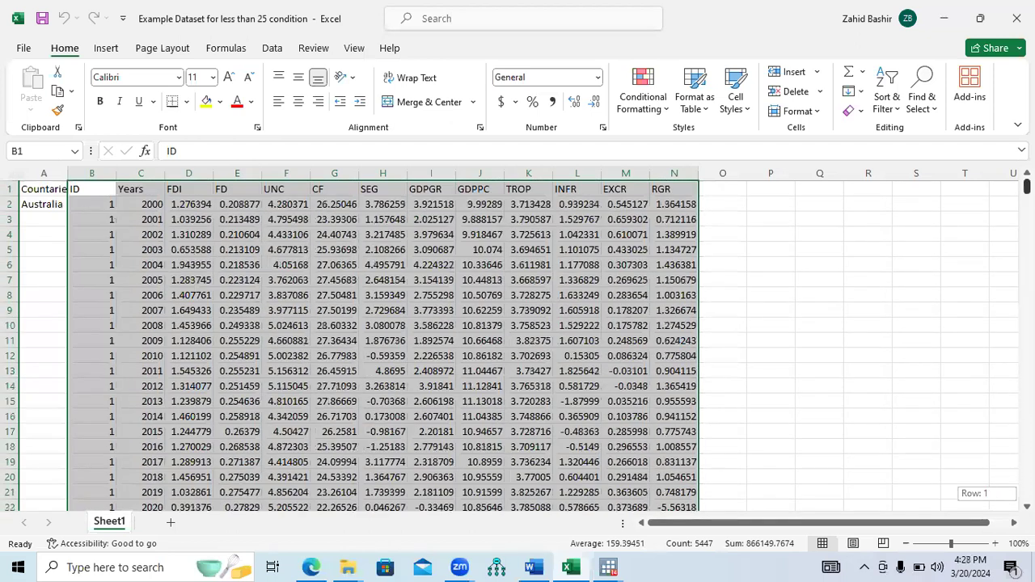
pyautogui.click(190, 172)
pyautogui.click(237, 173)
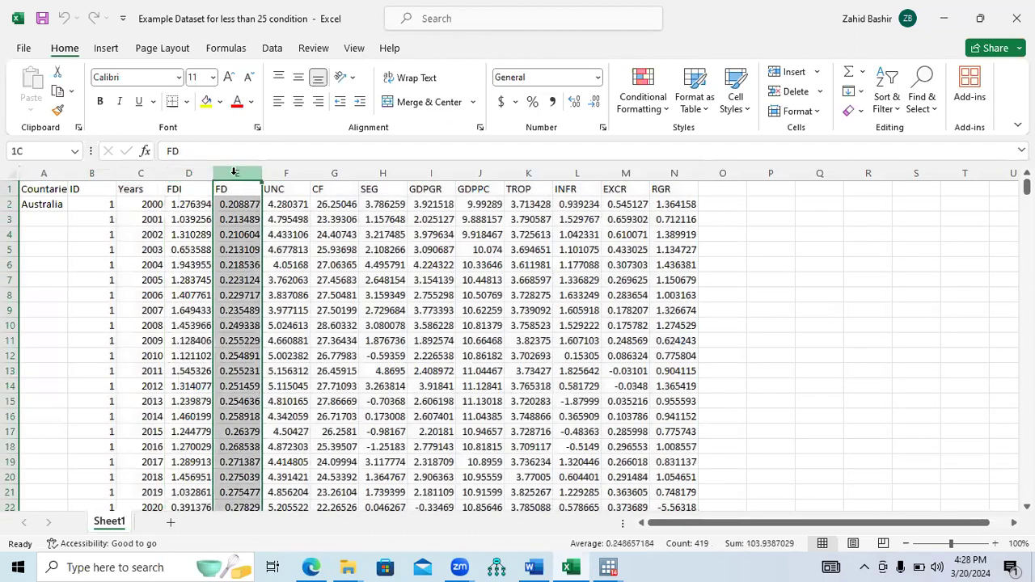
pyautogui.click(284, 174)
pyautogui.click(334, 173)
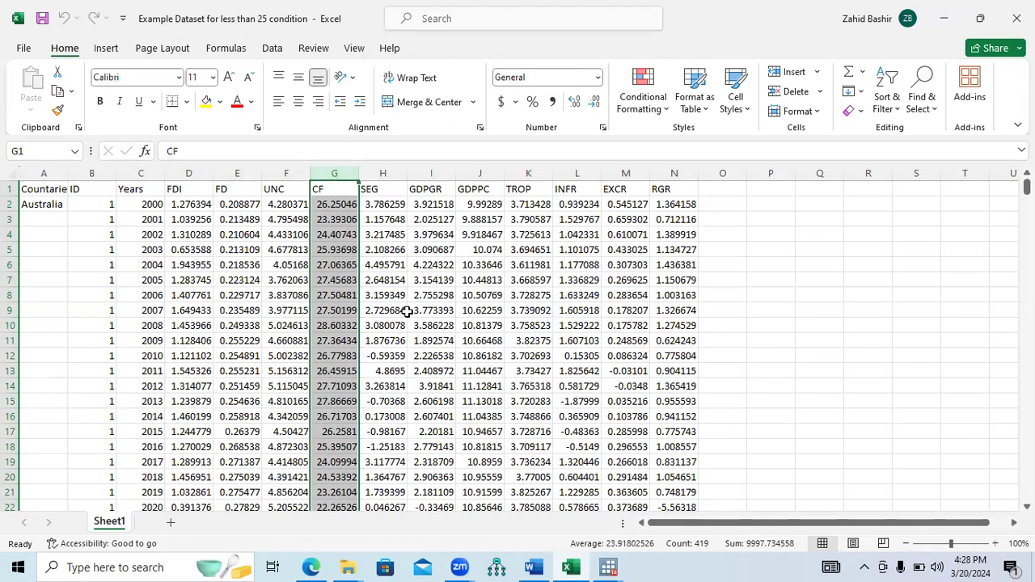
# Step: Go through the dataset's columns from ID to RGR one by one, and check the first country and first year entries
pyautogui.click(141, 174)
pyautogui.click(90, 173)
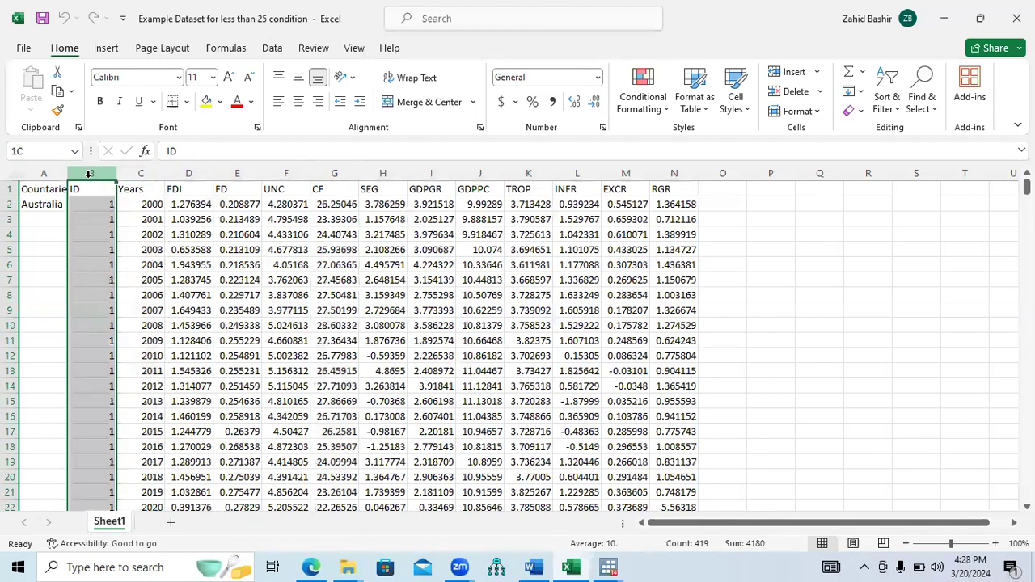
pyautogui.click(134, 173)
pyautogui.click(204, 173)
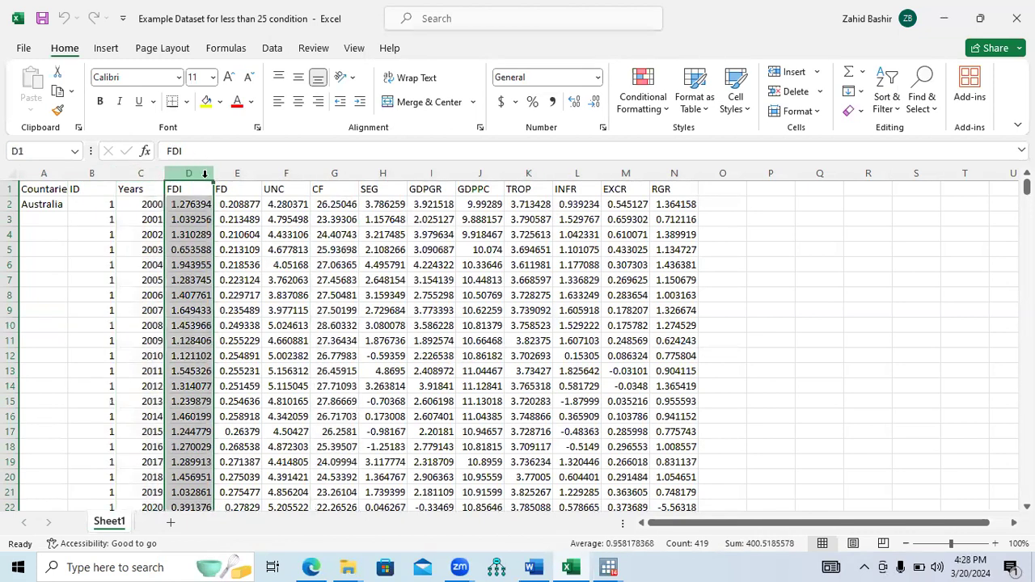
pyautogui.click(233, 173)
pyautogui.click(282, 173)
pyautogui.click(354, 173)
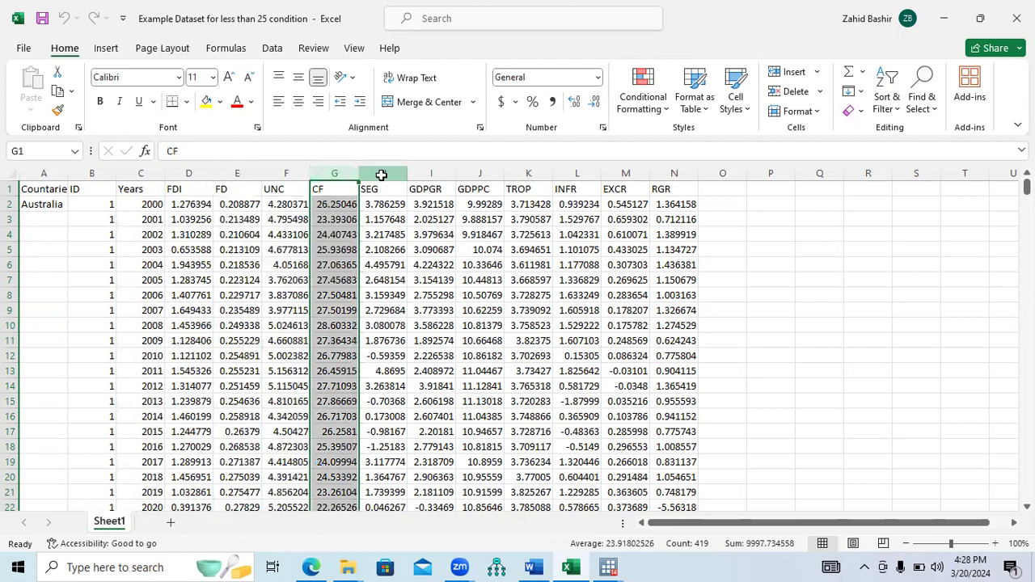
pyautogui.click(383, 174)
pyautogui.click(431, 173)
pyautogui.click(481, 173)
pyautogui.click(527, 173)
pyautogui.click(575, 173)
pyautogui.click(614, 173)
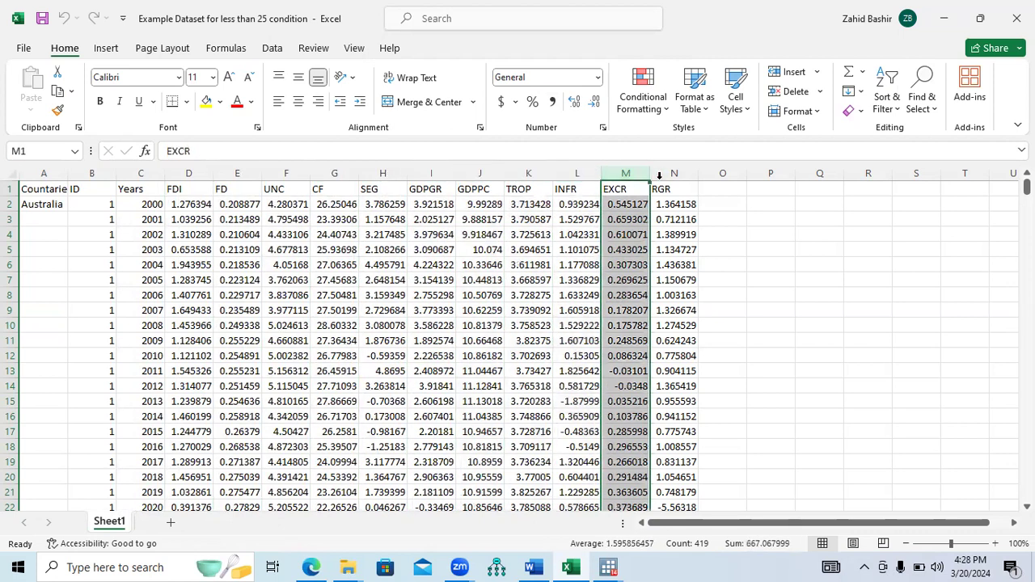
pyautogui.click(671, 173)
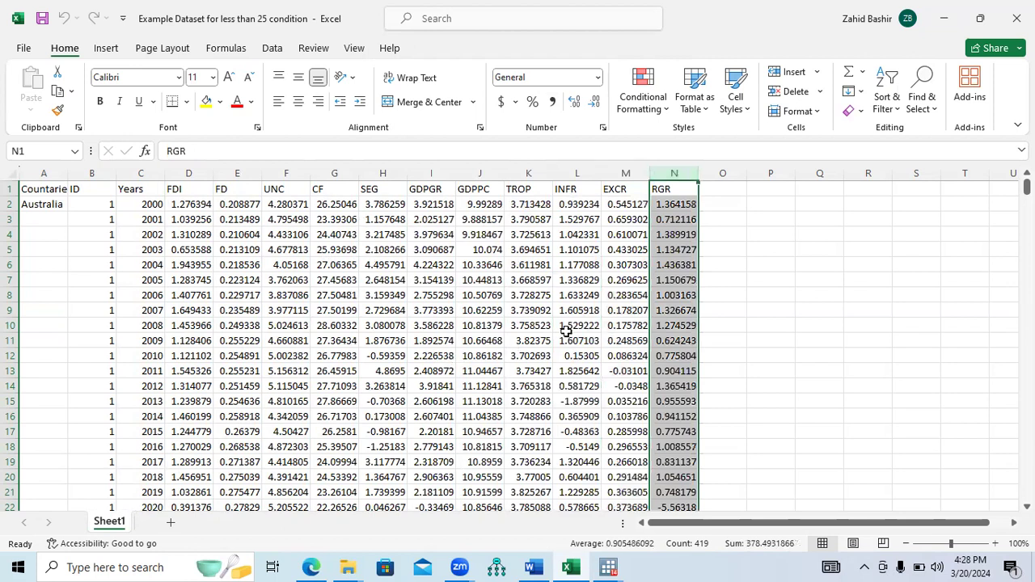
pyautogui.click(42, 205)
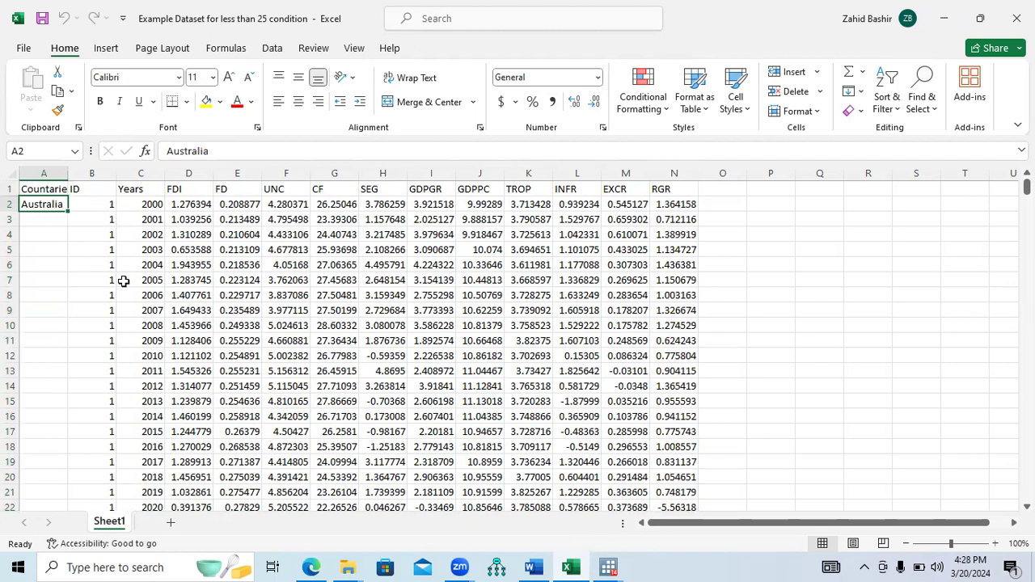
pyautogui.click(147, 204)
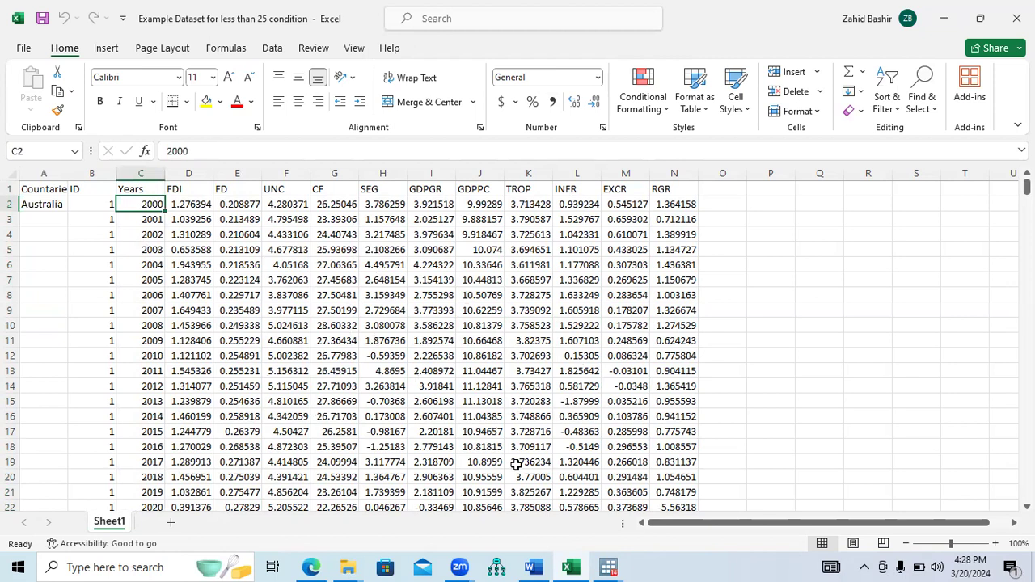
# Step: Bring up the main Stata window and switch to Word to review the Panel Framework Selection chart
pyautogui.click(608, 566)
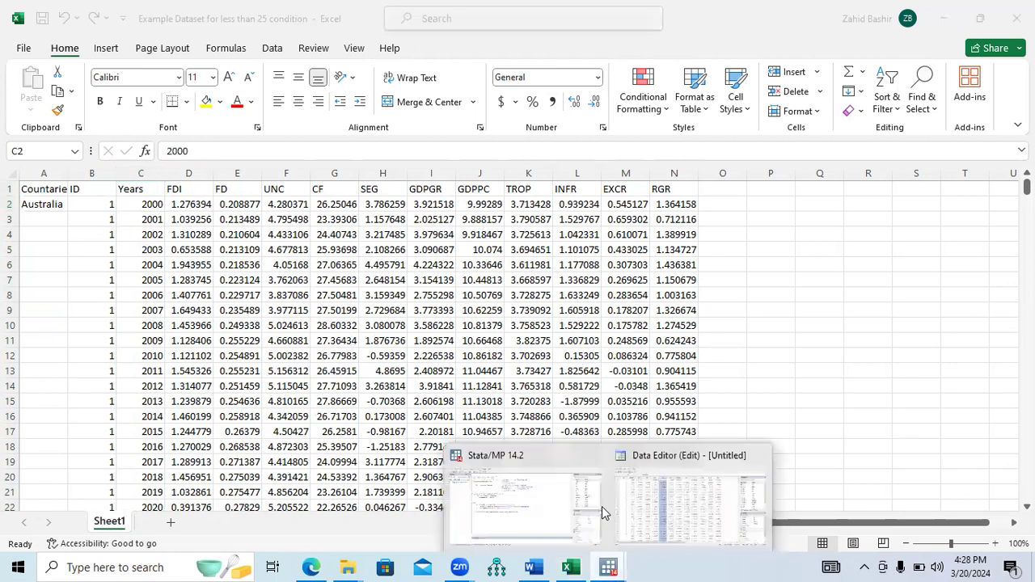
pyautogui.click(543, 521)
pyautogui.click(533, 567)
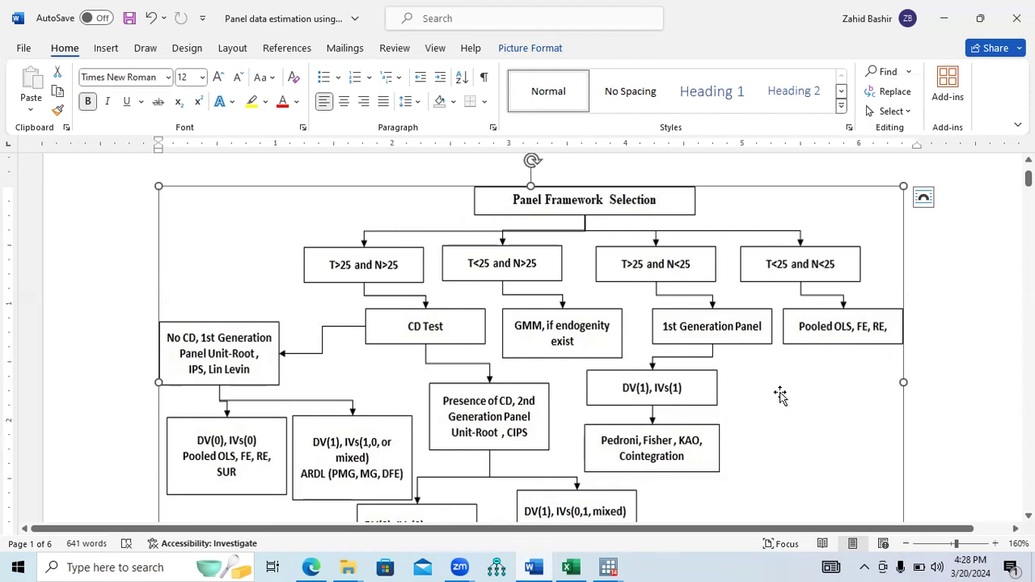
# Step: Return to Stata's Data Editor and examine the id and years columns through to the last observations
pyautogui.moveTo(608, 567)
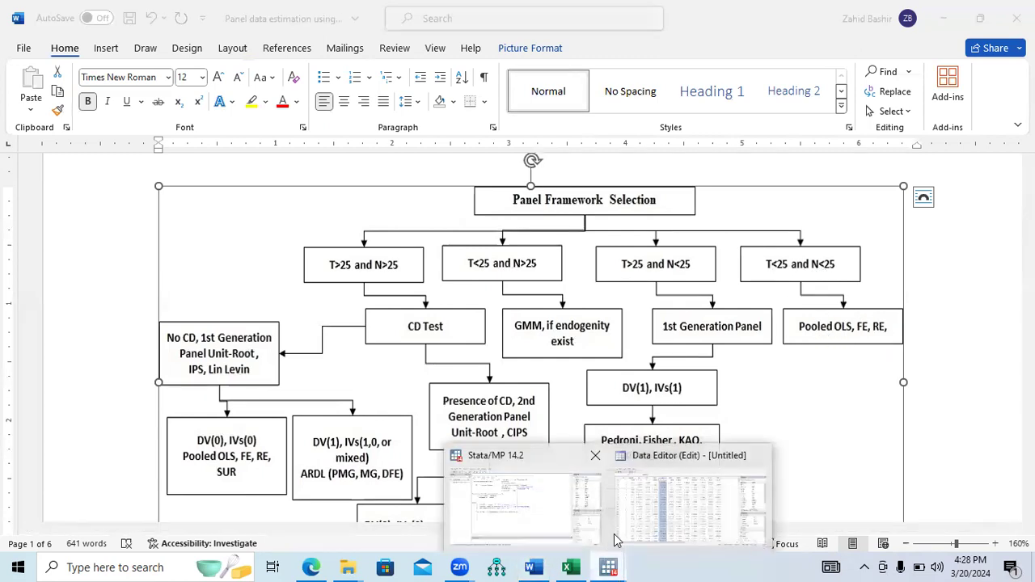
pyautogui.click(573, 529)
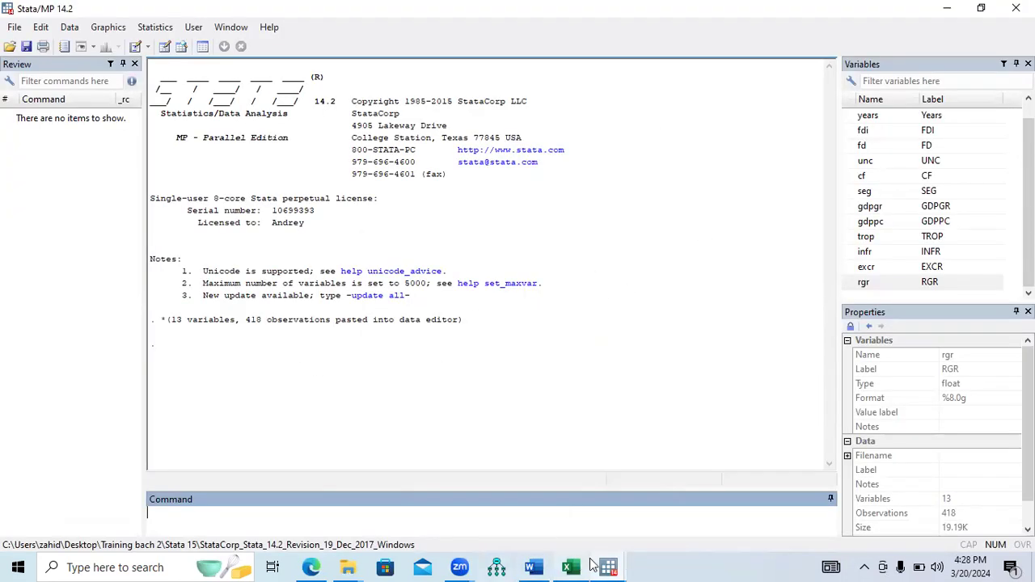
pyautogui.moveTo(605, 565)
pyautogui.click(571, 516)
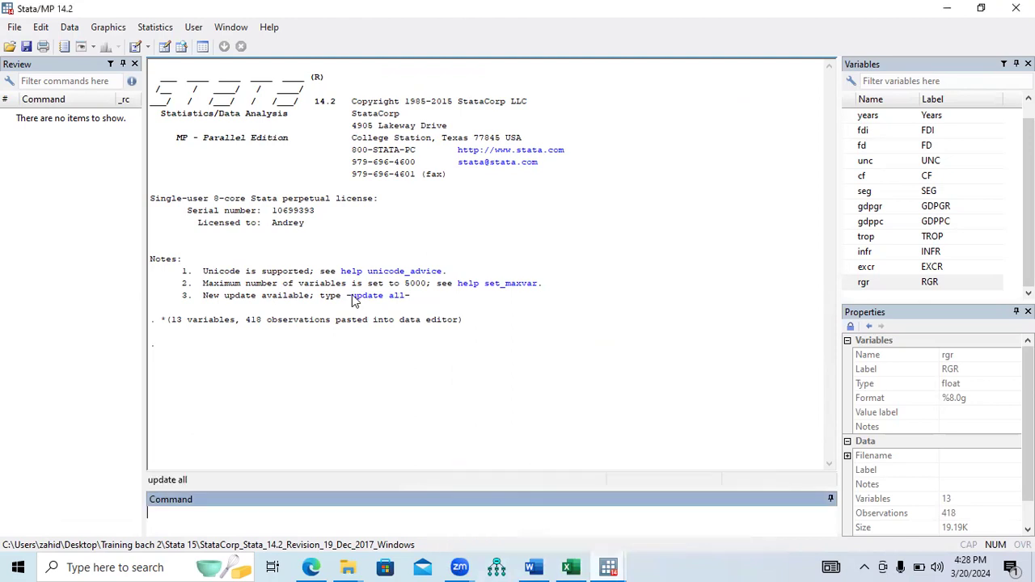
pyautogui.moveTo(609, 566)
pyautogui.click(687, 517)
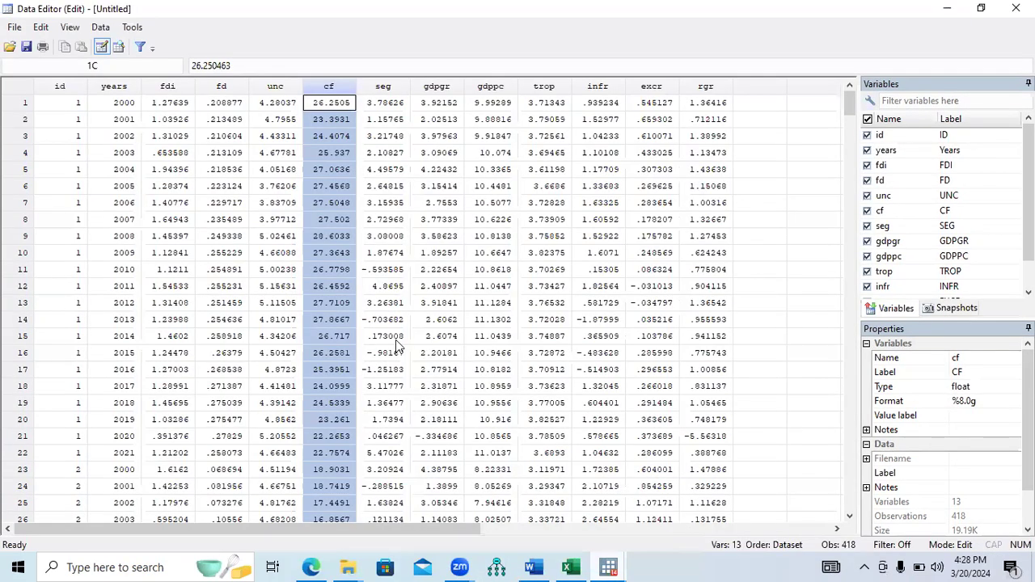
pyautogui.click(68, 87)
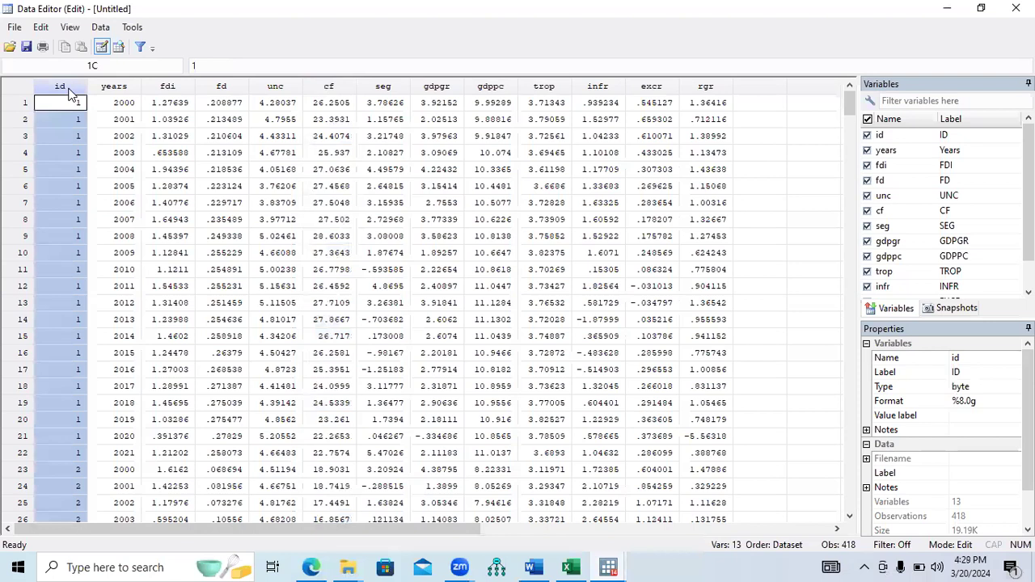
pyautogui.click(121, 87)
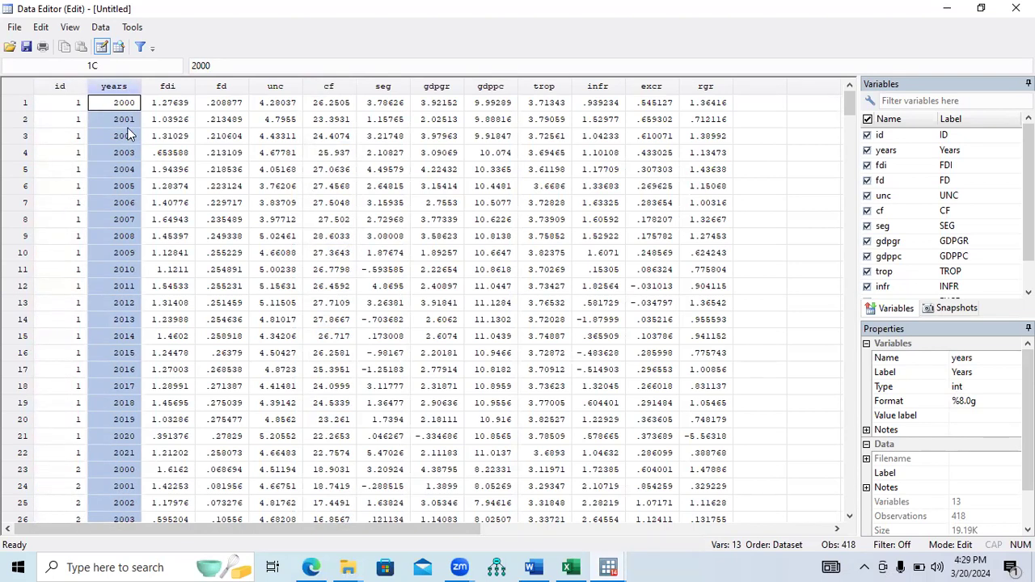
pyautogui.click(78, 89)
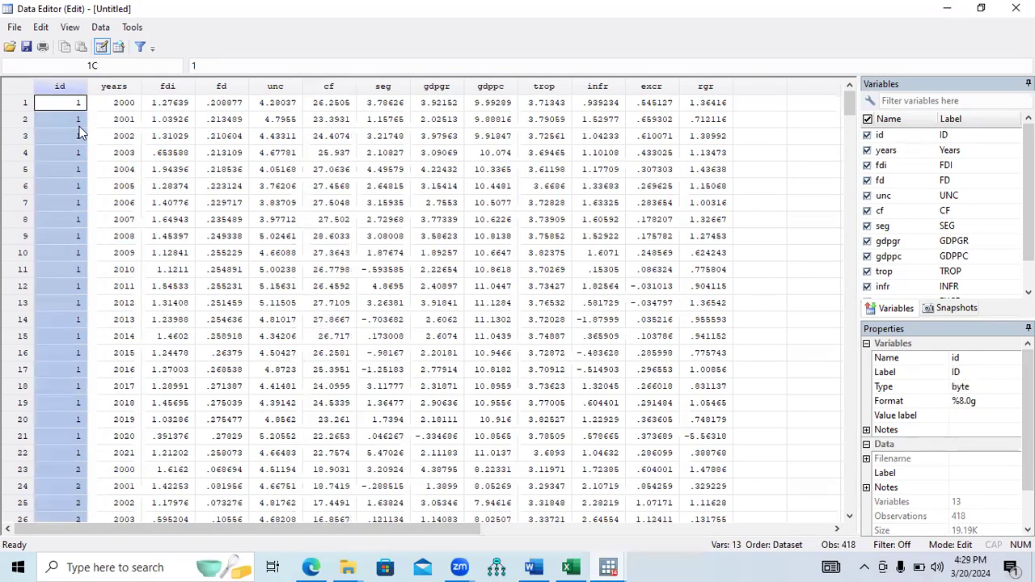
pyautogui.moveTo(849, 104); pyautogui.dragTo(844, 558)
# Step: Switch to Word and copy the "Xtset firmid years" command under Setup for Panel data
pyautogui.click(534, 567)
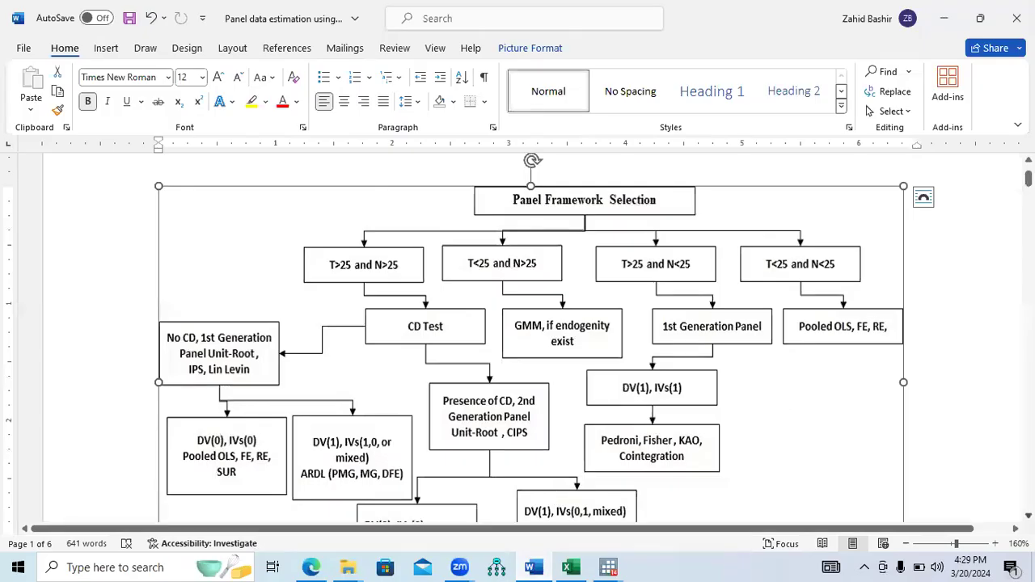
pyautogui.scroll(-4, 531, 340)
pyautogui.scroll(-5, 530, 340)
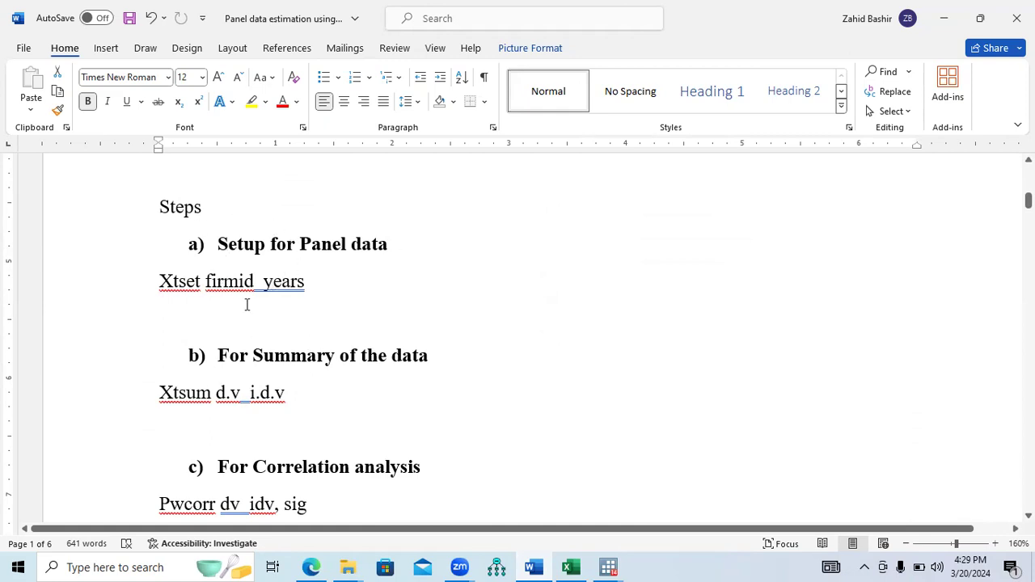
pyautogui.moveTo(159, 281); pyautogui.dragTo(208, 287)
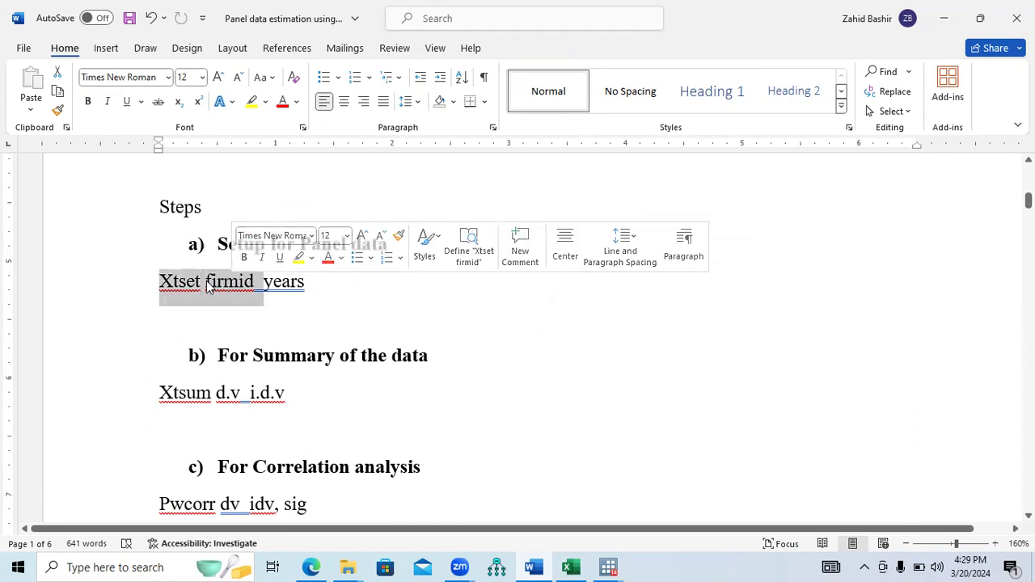
pyautogui.click(209, 285)
pyautogui.moveTo(208, 281); pyautogui.dragTo(166, 291)
pyautogui.hotkey('ctrl', 'c')
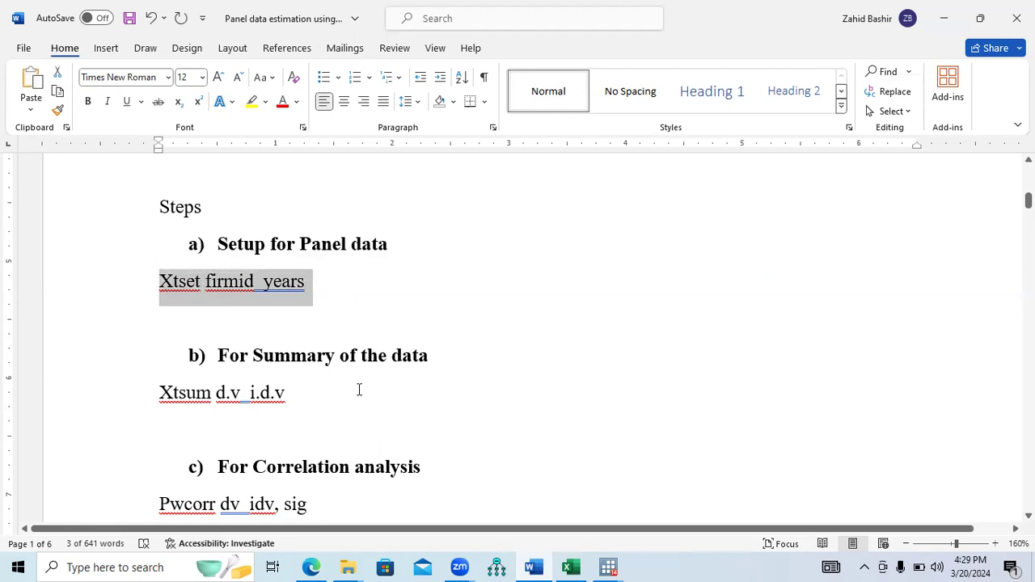
# Step: Paste the copied xtset command into Stata's main window as a new command and replace firmid with the id variable
pyautogui.click(609, 566)
pyautogui.click(489, 503)
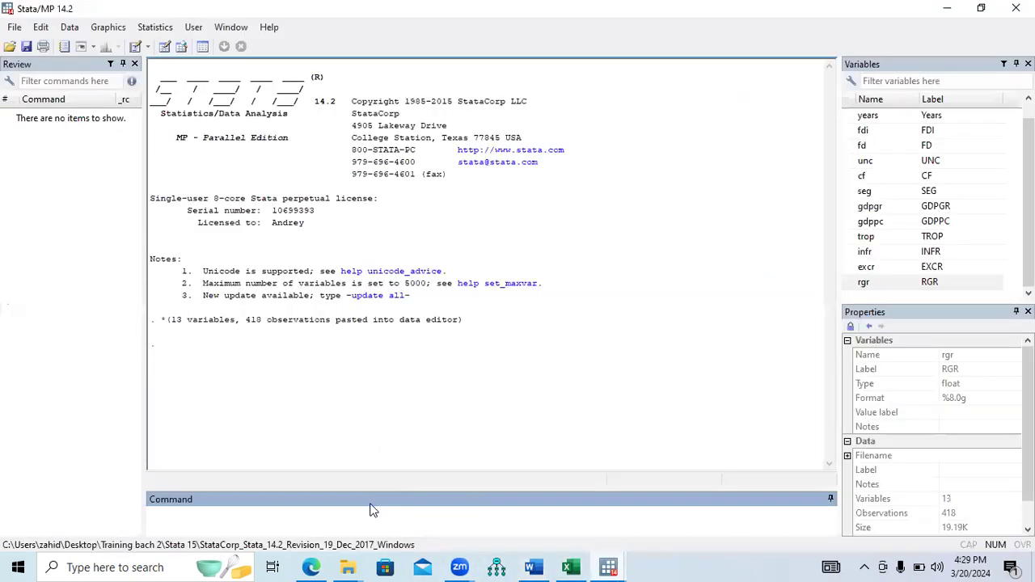
pyautogui.hotkey('ctrl', 'v')
pyautogui.moveTo(185, 514); pyautogui.dragTo(215, 514)
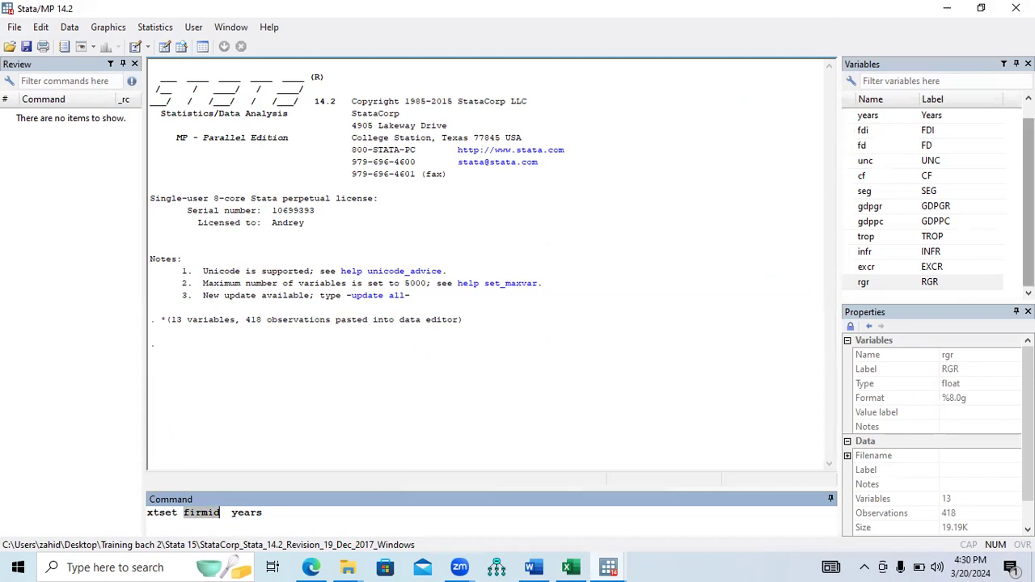
pyautogui.scroll(1, 861, 144)
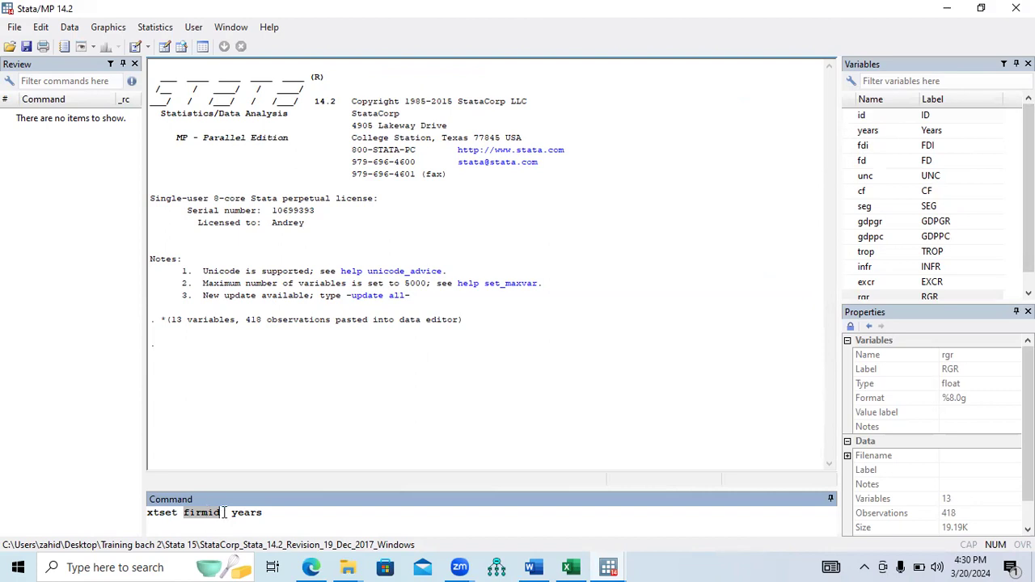
pyautogui.press('BackSpace')
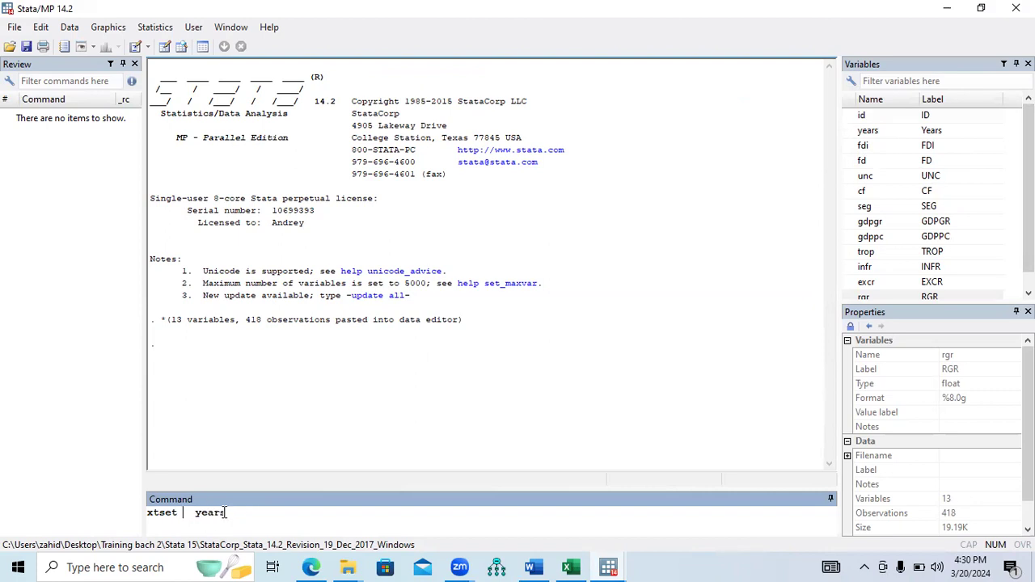
pyautogui.doubleClick(849, 118)
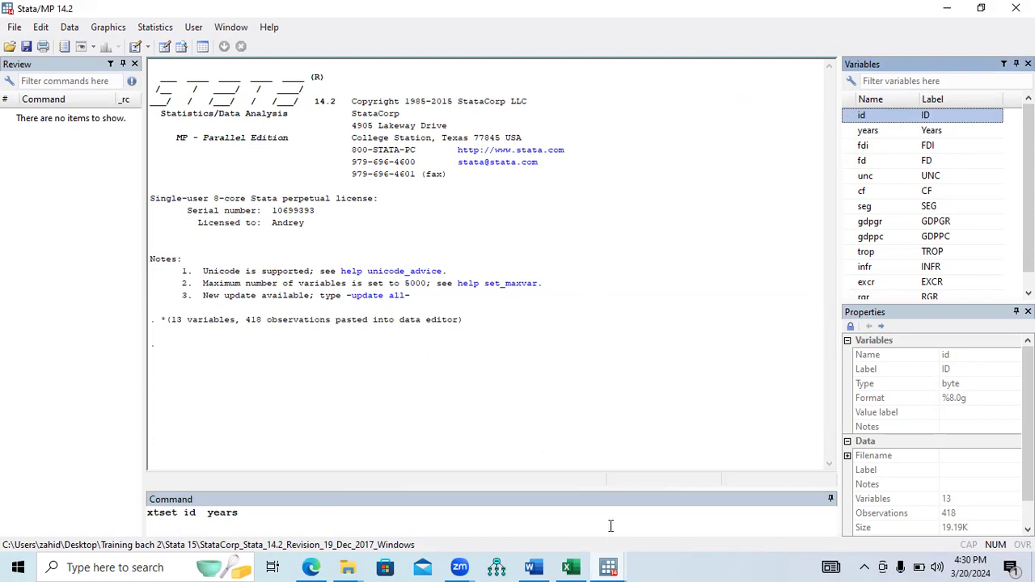
# Step: Check the dataset in the Data Editor, return to the main Stata window, and run xtset id years to declare the panel data
pyautogui.click(614, 566)
pyautogui.click(669, 536)
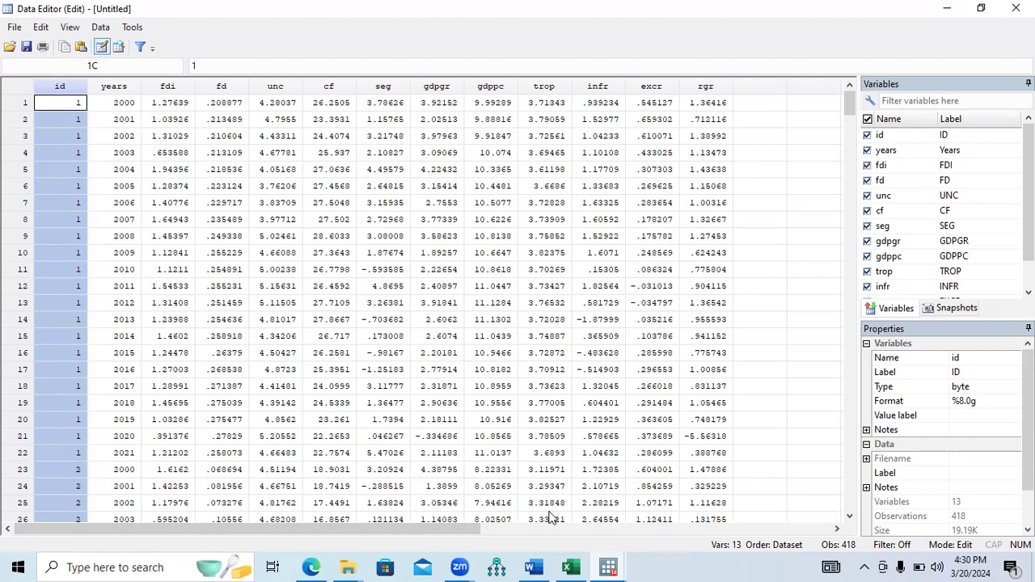
pyautogui.click(608, 567)
pyautogui.click(538, 522)
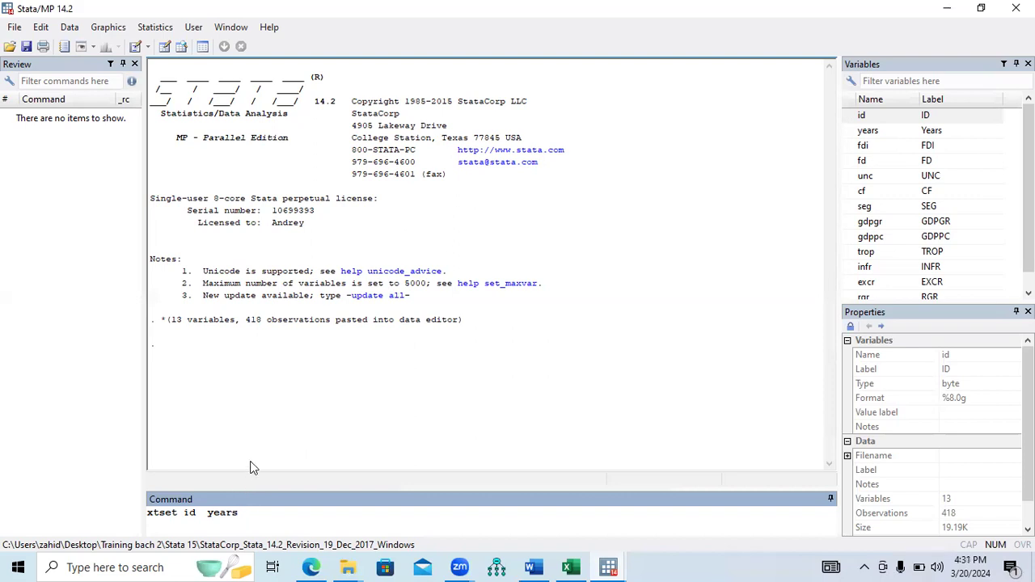
pyautogui.press('Return')
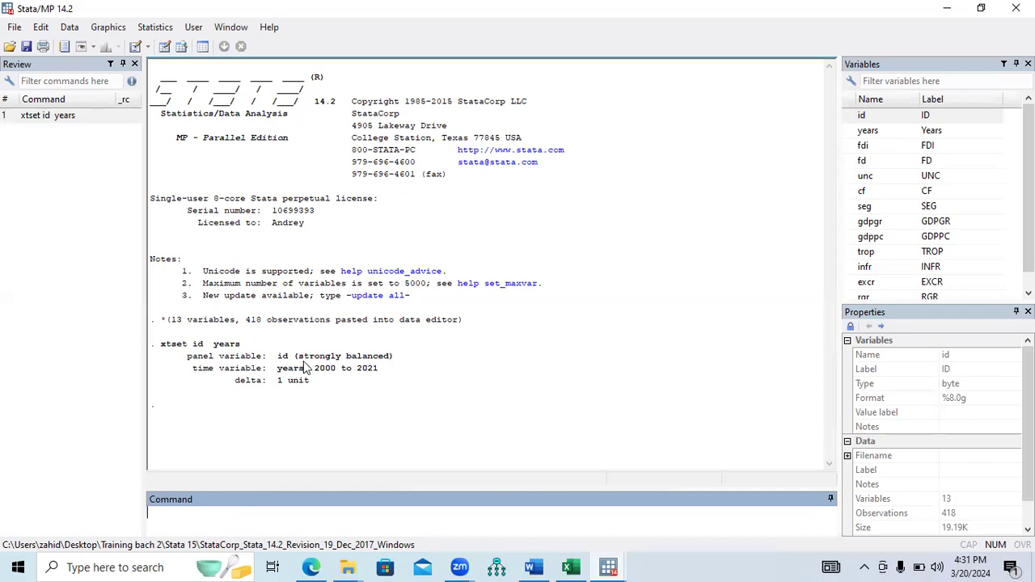
pyautogui.moveTo(298, 358); pyautogui.dragTo(386, 367)
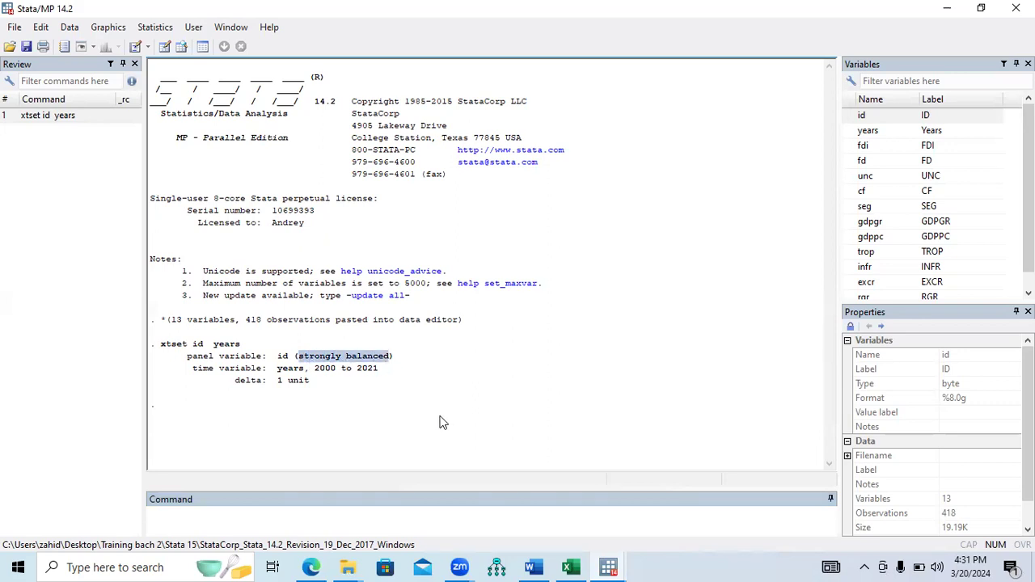
pyautogui.click(311, 566)
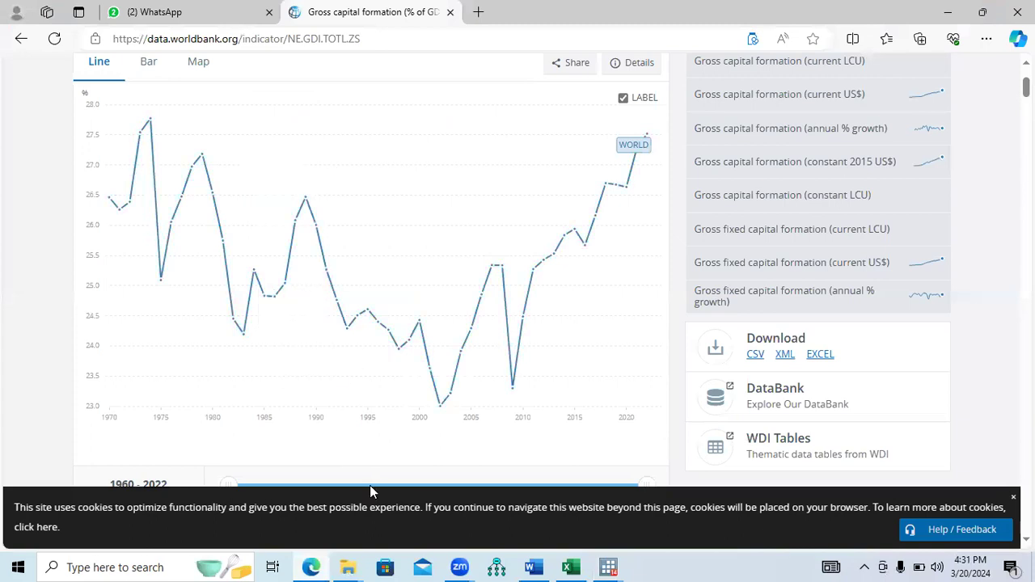
pyautogui.click(348, 566)
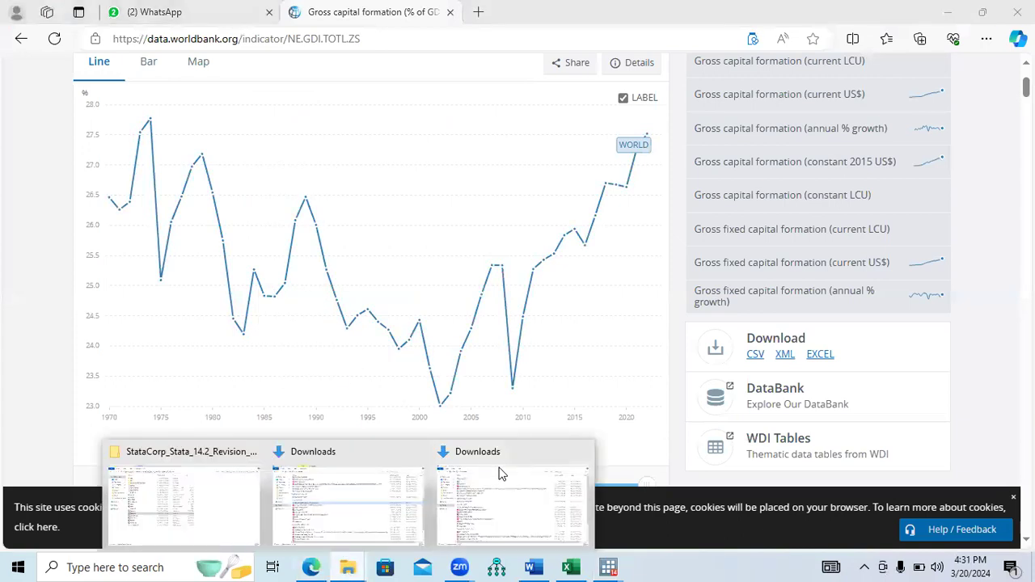
pyautogui.click(501, 474)
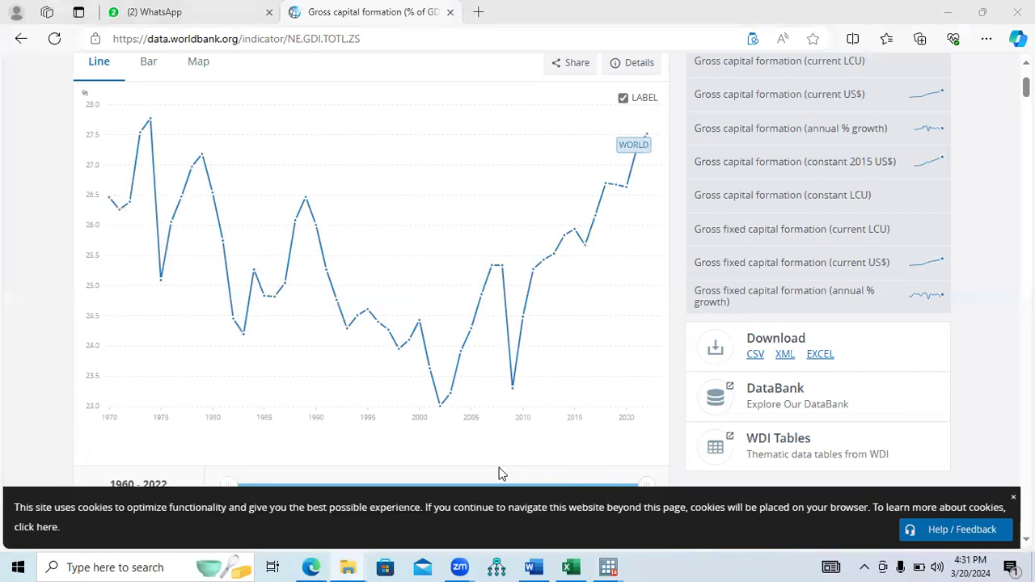
# Step: Switch to the Data Editor and examine the years values row by row for the first id from 2000 to 2007
pyautogui.click(608, 566)
pyautogui.click(636, 508)
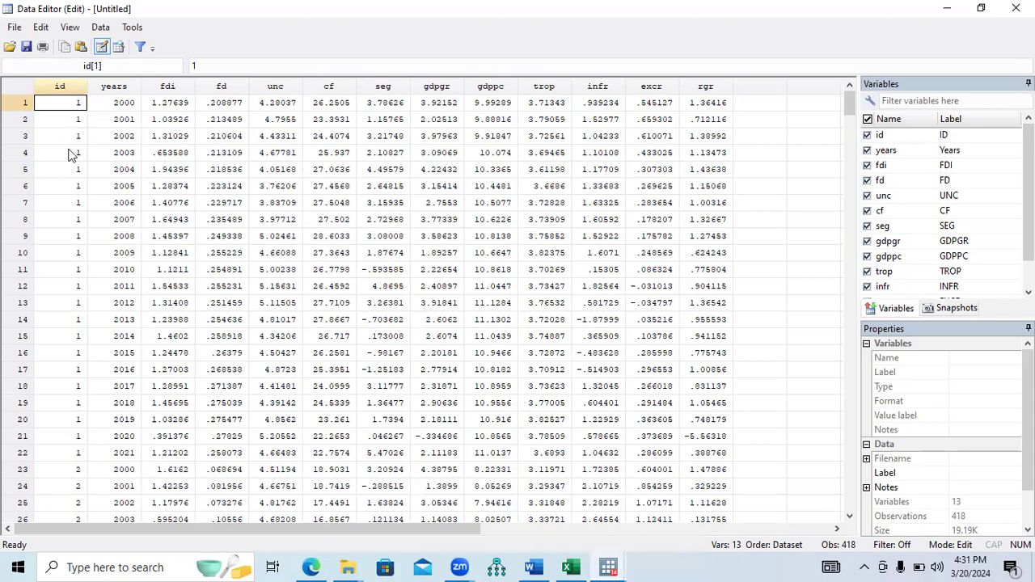
pyautogui.click(123, 102)
pyautogui.click(122, 121)
pyautogui.click(119, 136)
pyautogui.click(121, 152)
pyautogui.click(119, 169)
pyautogui.click(119, 189)
pyautogui.click(120, 206)
pyautogui.click(120, 221)
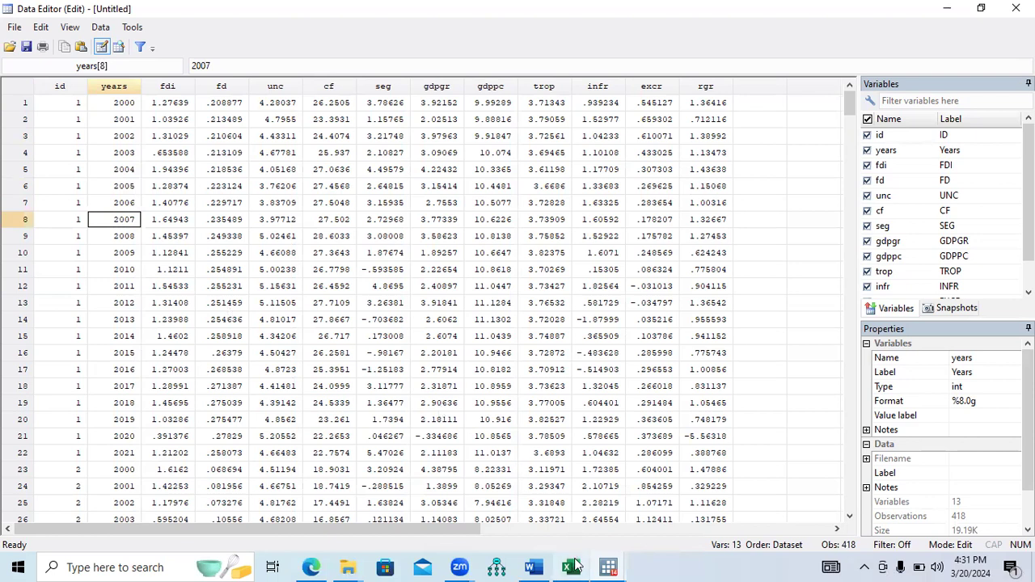
# Step: Review the time range and command in Stata's xtset output, and switch to Word to read the "For Summary of the data" section
pyautogui.moveTo(608, 567)
pyautogui.click(520, 514)
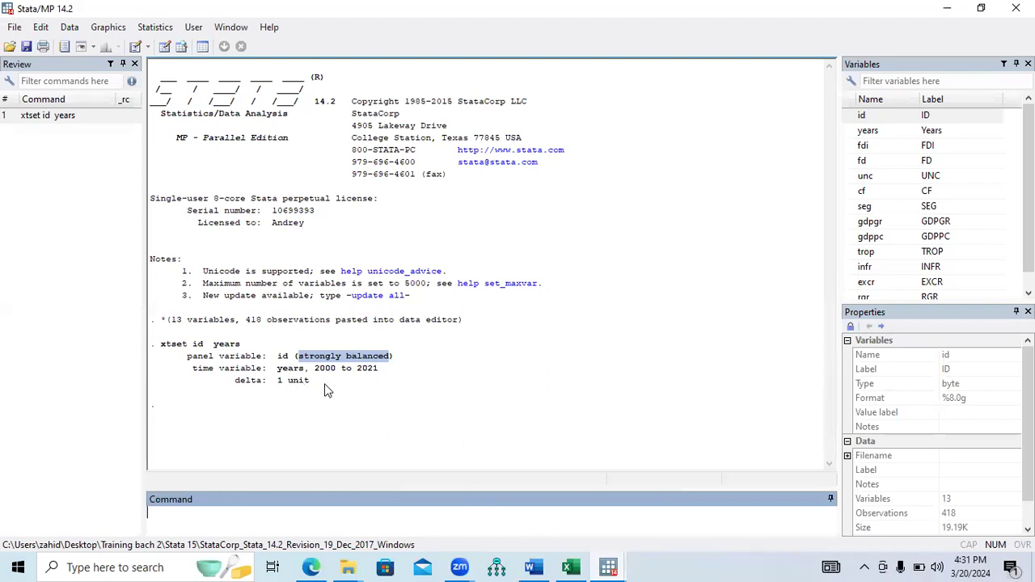
pyautogui.moveTo(315, 370); pyautogui.dragTo(378, 372)
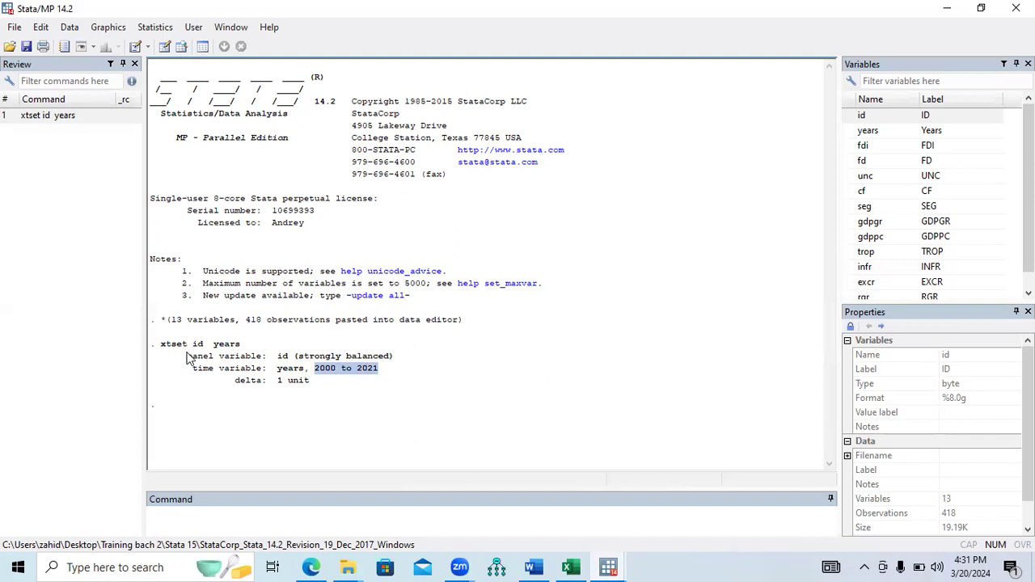
pyautogui.moveTo(157, 344); pyautogui.dragTo(238, 353)
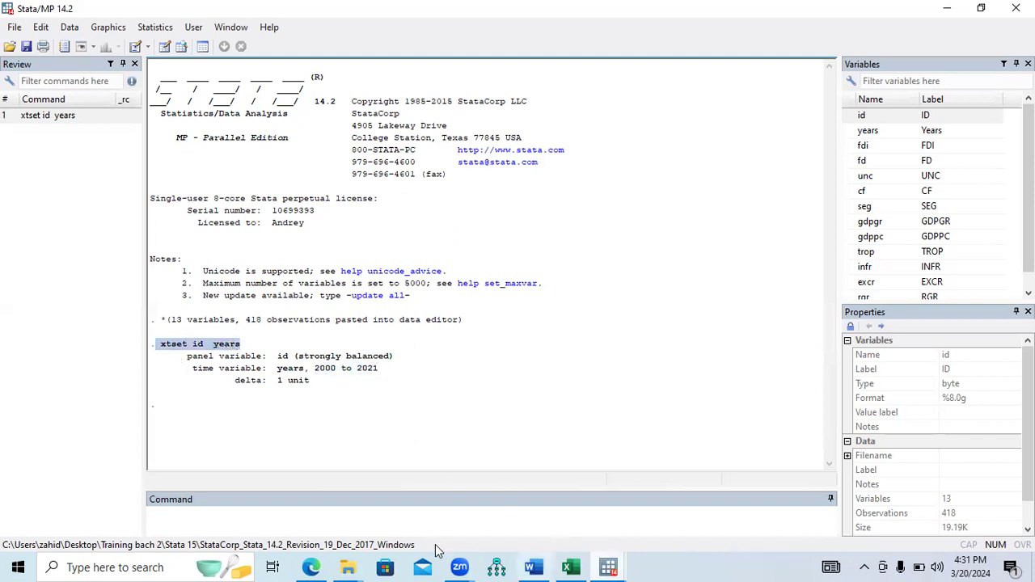
pyautogui.click(533, 565)
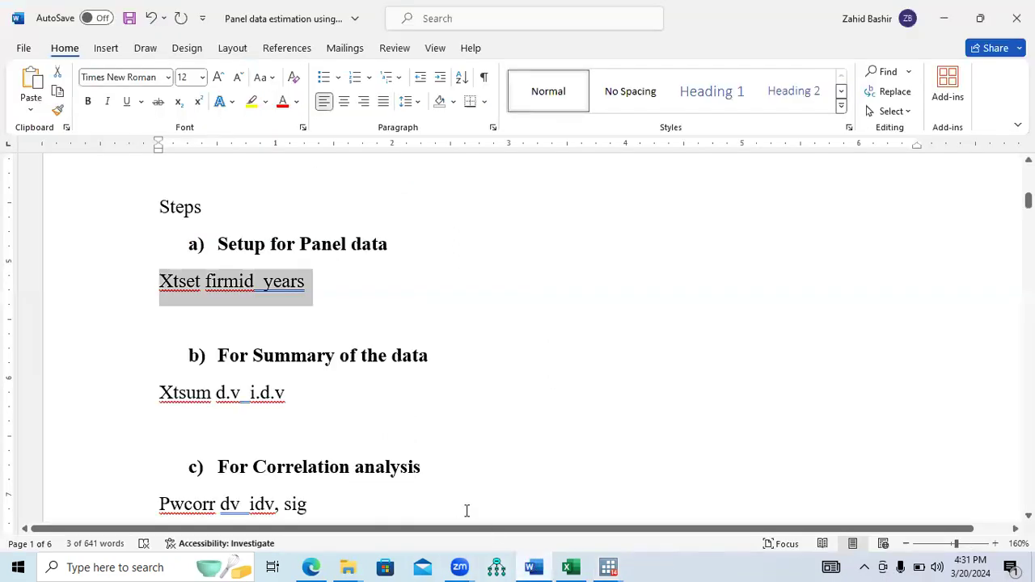
pyautogui.moveTo(220, 356); pyautogui.dragTo(422, 364)
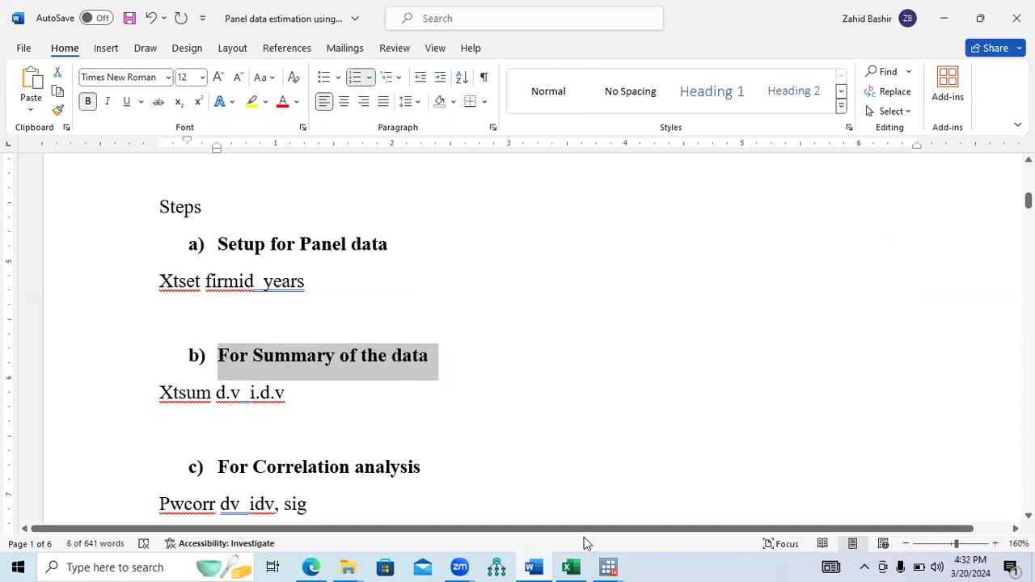
# Step: Run the sum command in the main Stata window for fdi, fd, unc, cf, seg, gdpgr, gdppc, trop, infr, excr and rgr
pyautogui.click(608, 567)
pyautogui.click(520, 510)
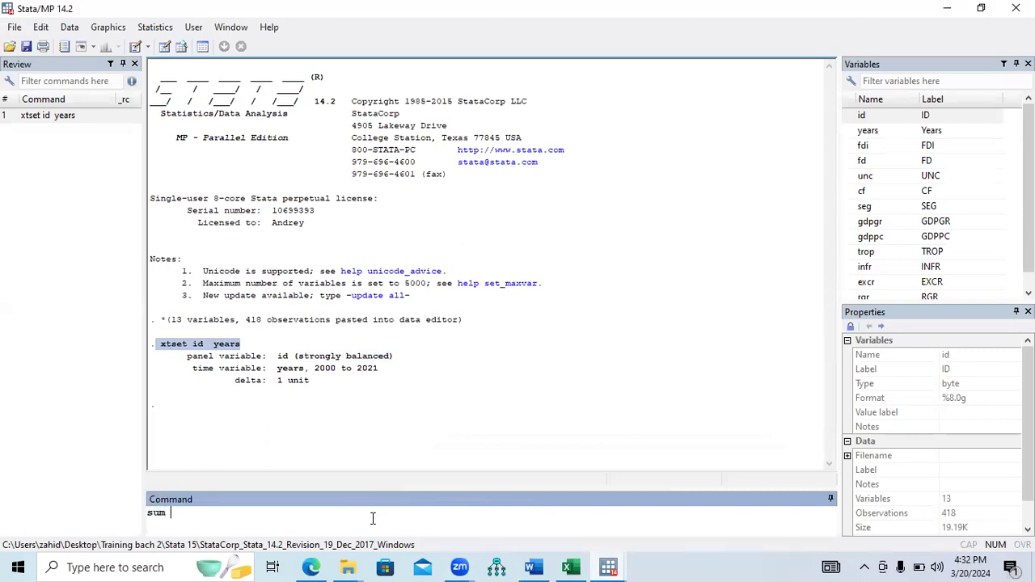
pyautogui.click(849, 146)
pyautogui.click(850, 160)
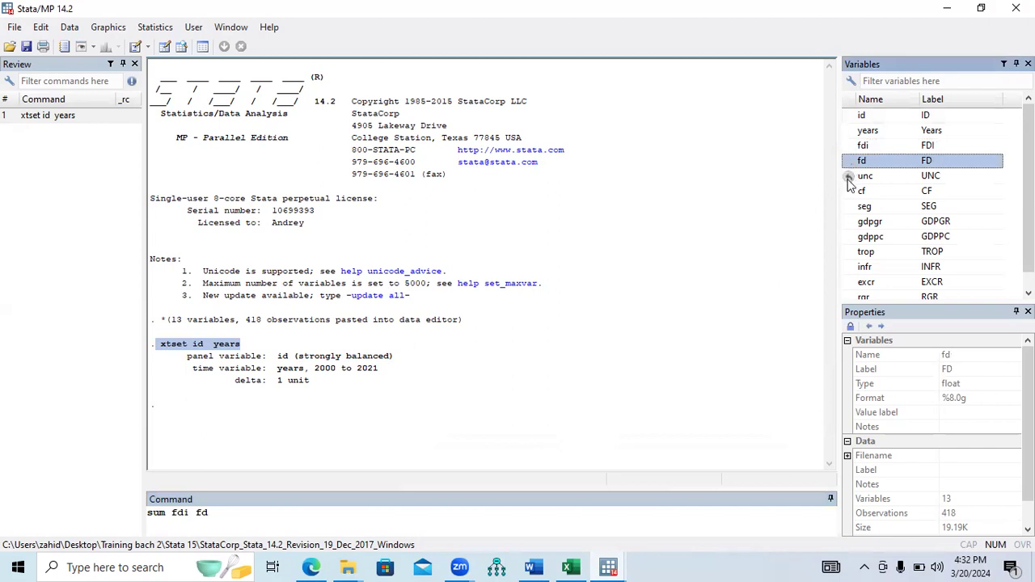
pyautogui.click(849, 175)
pyautogui.click(849, 191)
pyautogui.click(850, 206)
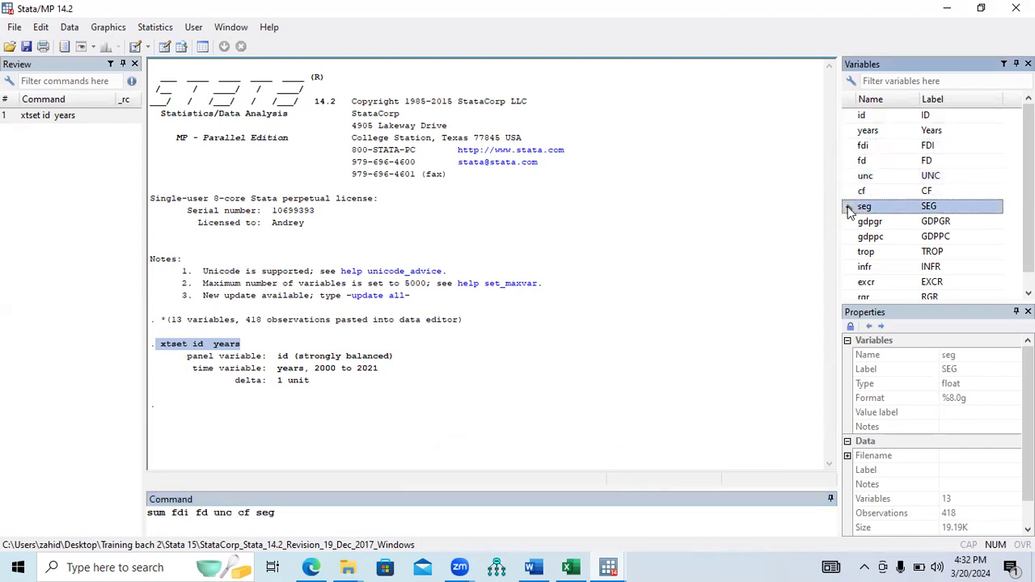
pyautogui.click(849, 221)
pyautogui.click(849, 237)
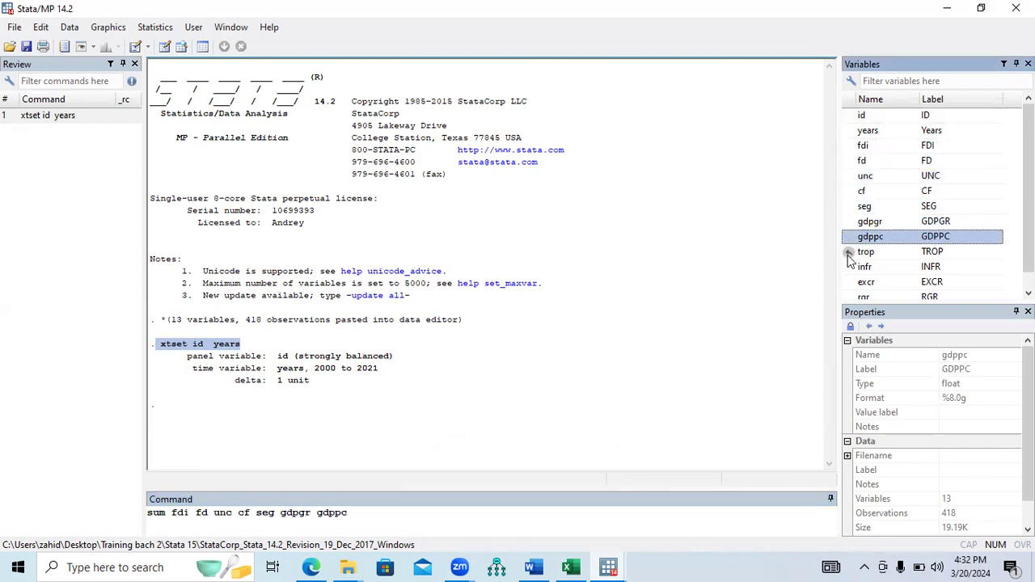
pyautogui.click(850, 251)
pyautogui.click(849, 267)
pyautogui.click(849, 281)
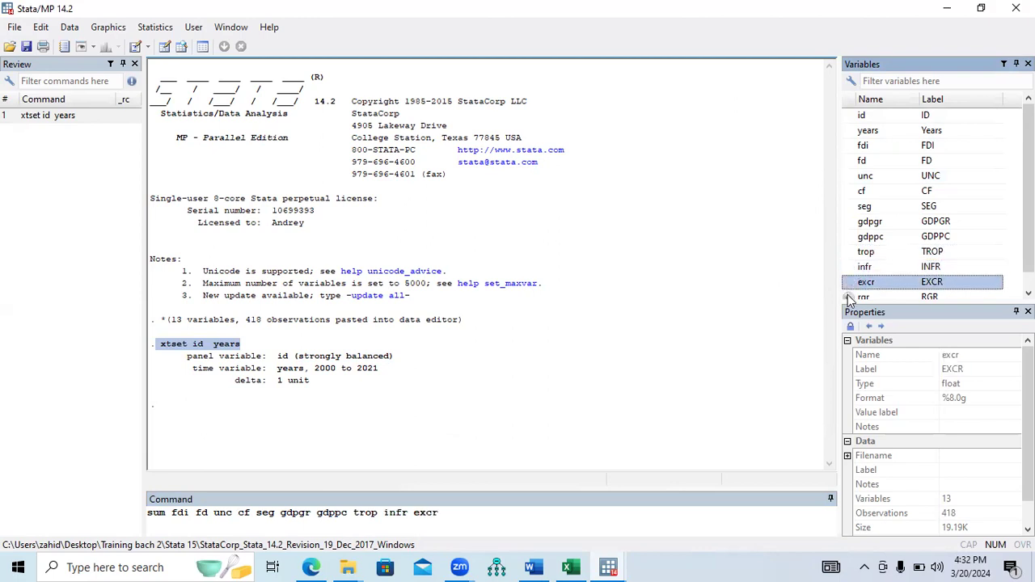
pyautogui.click(849, 297)
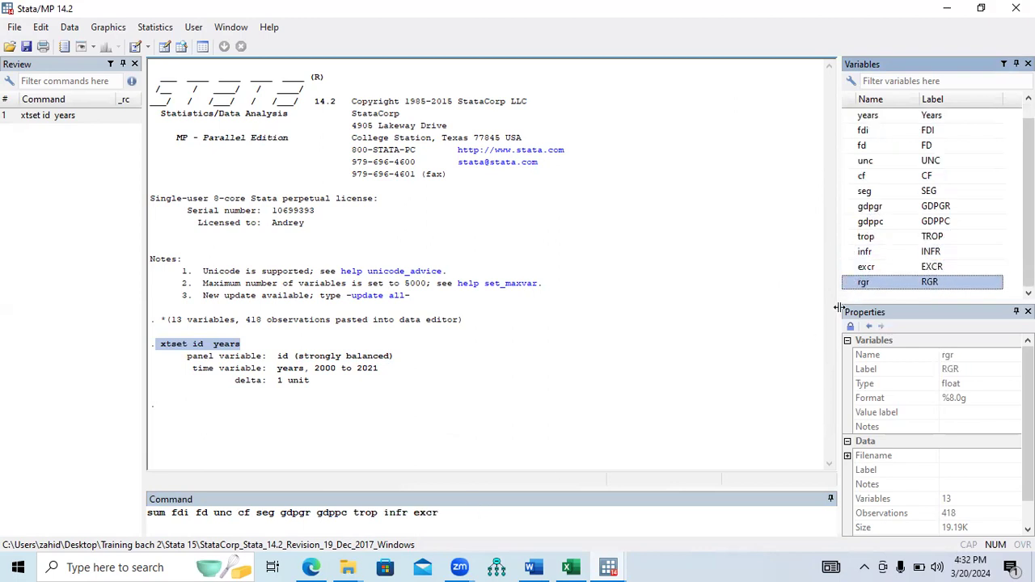
pyautogui.click(849, 282)
pyautogui.click(533, 518)
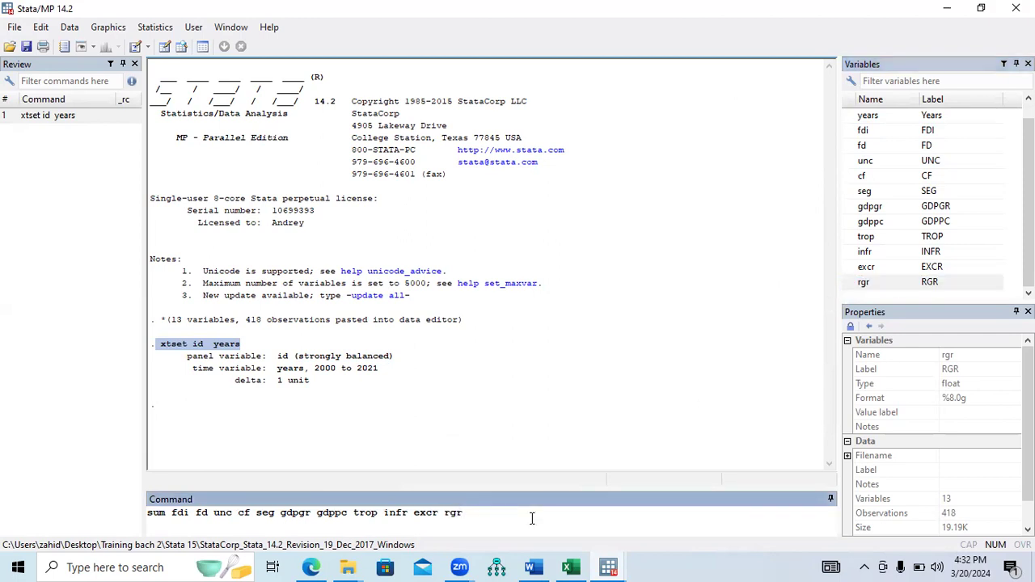
pyautogui.press('Return')
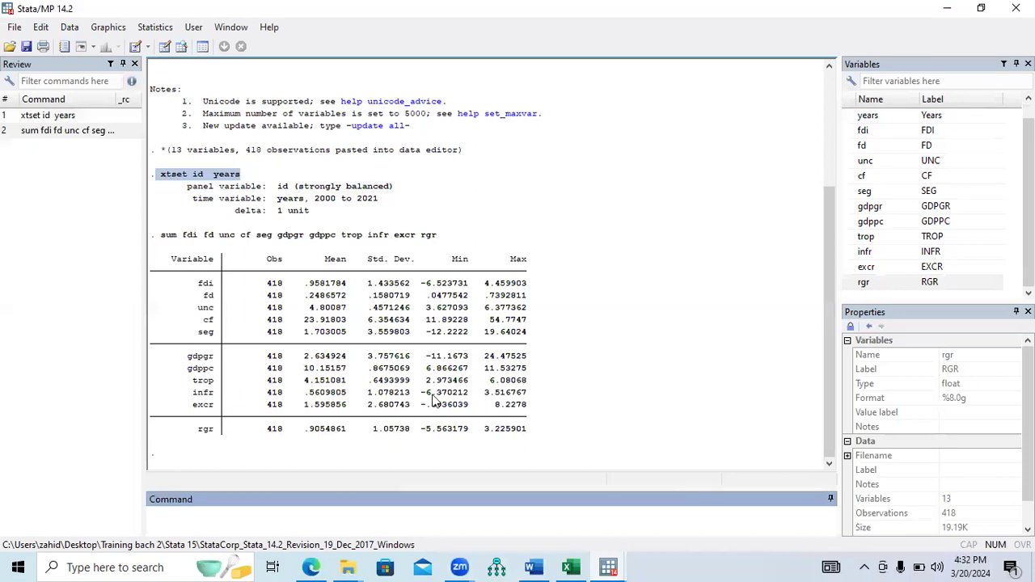
# Step: Examine the mean, minimum and maximum of fdi in the summary table along with the sum command line above it
pyautogui.moveTo(307, 284); pyautogui.dragTo(346, 297)
pyautogui.click(441, 324)
pyautogui.moveTo(422, 285); pyautogui.dragTo(527, 288)
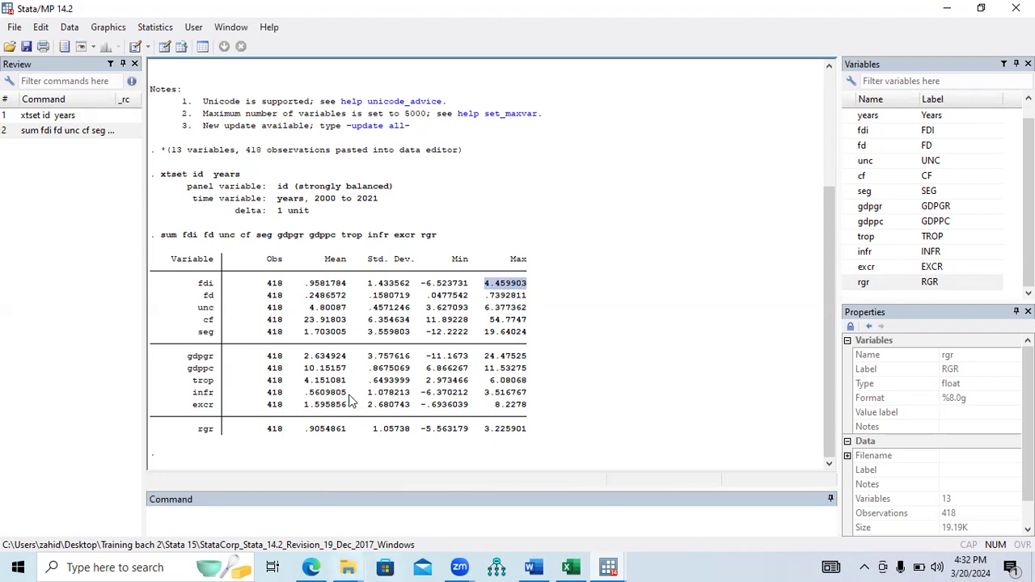
pyautogui.moveTo(161, 235); pyautogui.dragTo(441, 239)
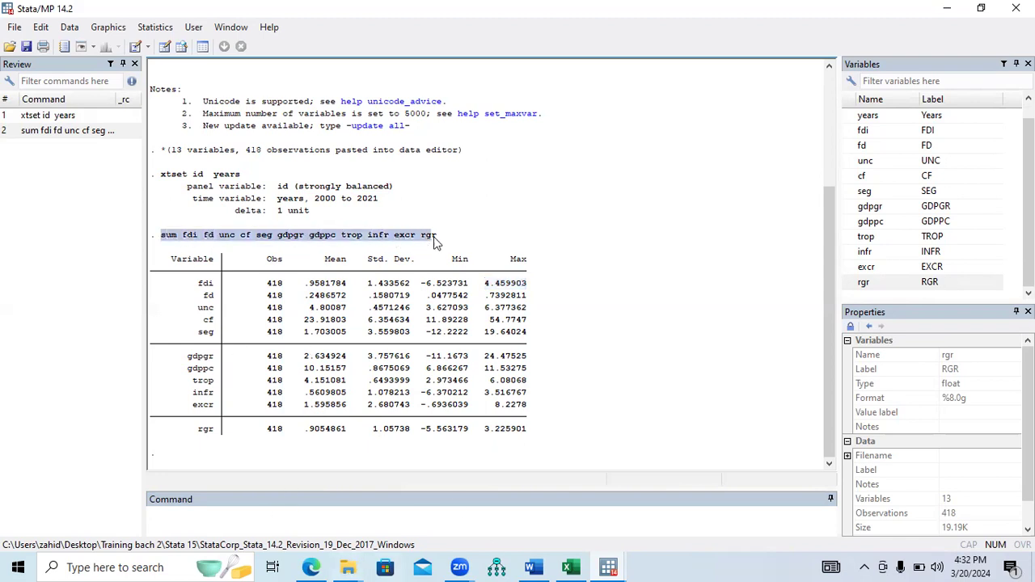
# Step: Enter xtsum as the start of a new command
pyautogui.click(216, 519)
pyautogui.write('xtsem')
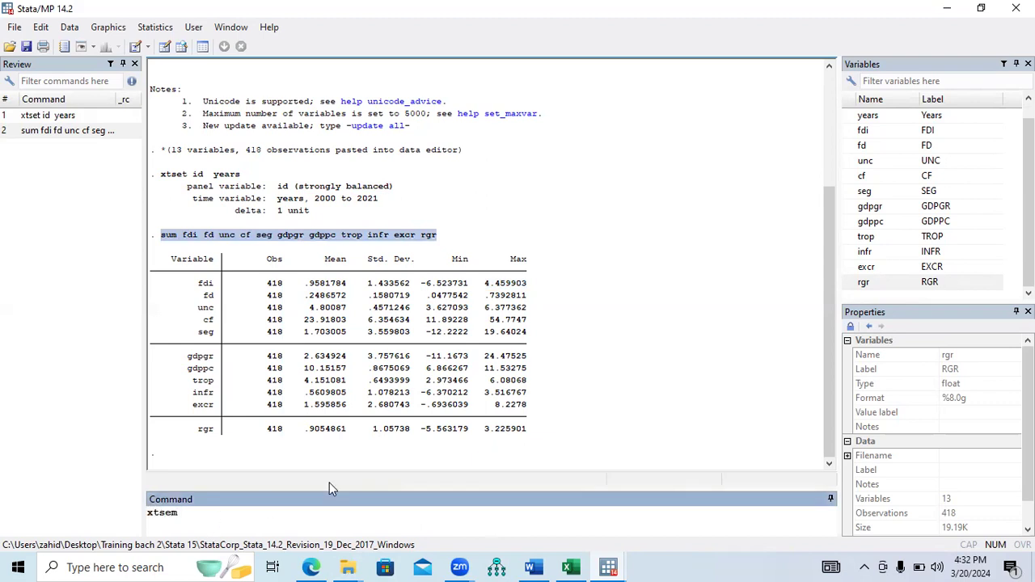
pyautogui.press('BackSpace')
pyautogui.press('BackSpace')
pyautogui.write('um')
# Step: Copy the variable list fdi through rgr from the sum command into the xtsum command, run it, and show the remaining output
pyautogui.click(189, 235)
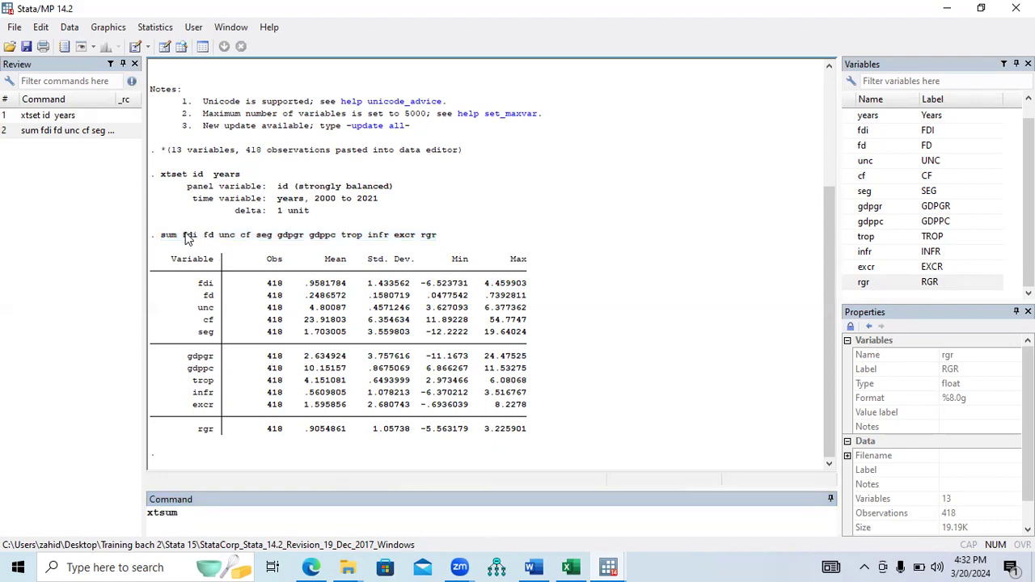
pyautogui.moveTo(184, 236); pyautogui.dragTo(249, 236)
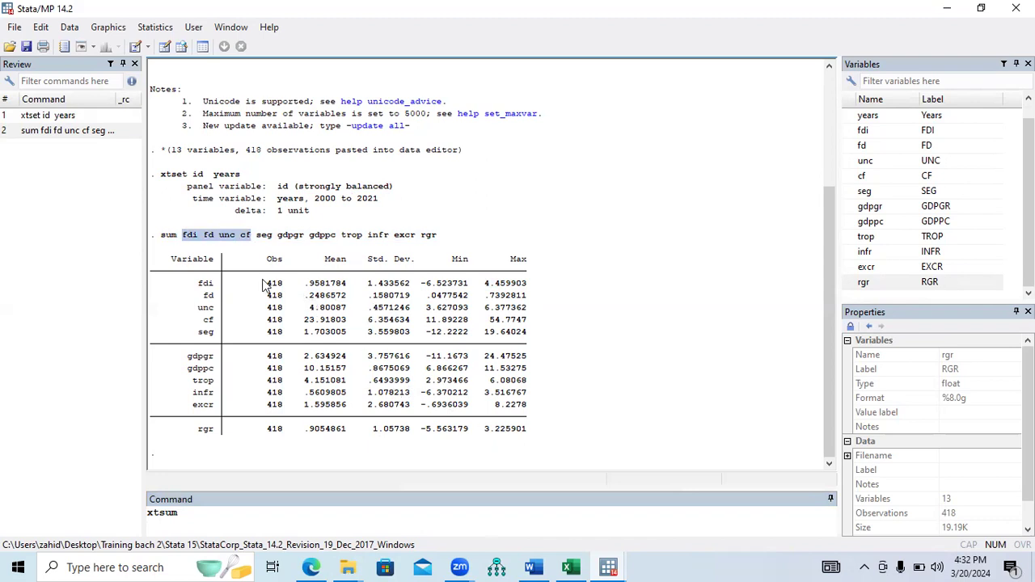
pyautogui.moveTo(161, 236); pyautogui.dragTo(399, 241)
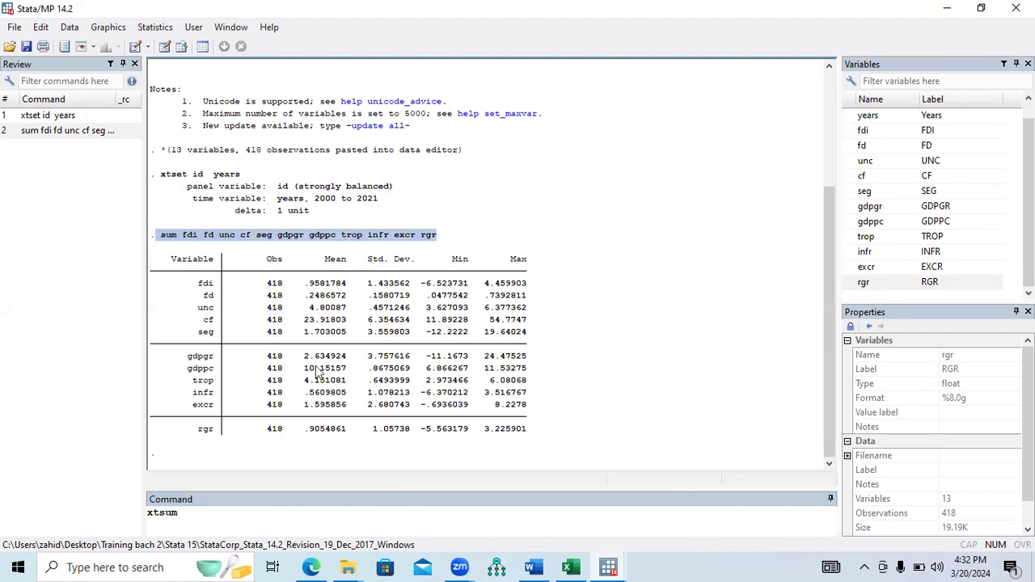
pyautogui.moveTo(183, 237); pyautogui.dragTo(437, 246)
pyautogui.hotkey('ctrl', 'c')
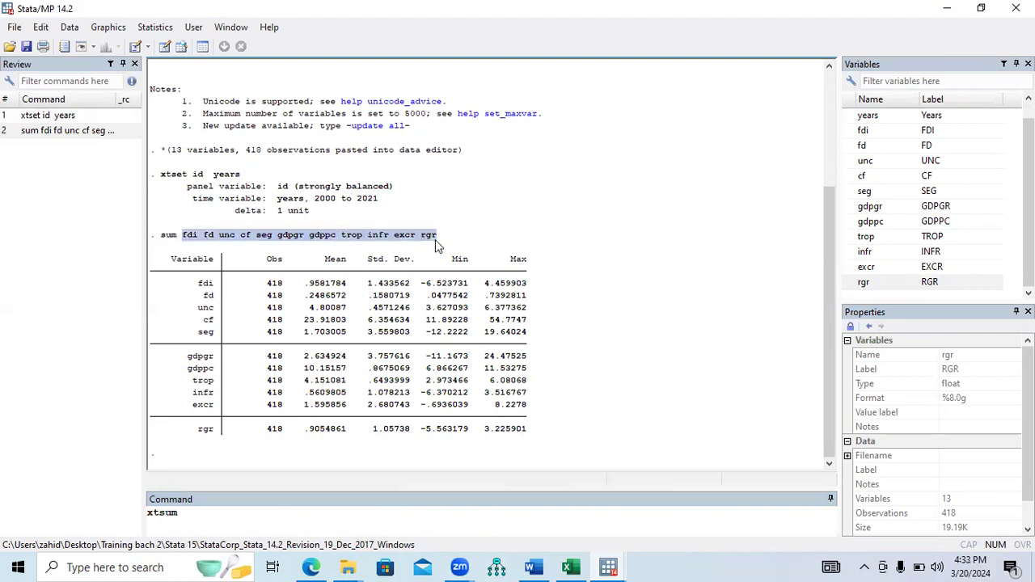
pyautogui.click(241, 515)
pyautogui.hotkey('ctrl', 'v')
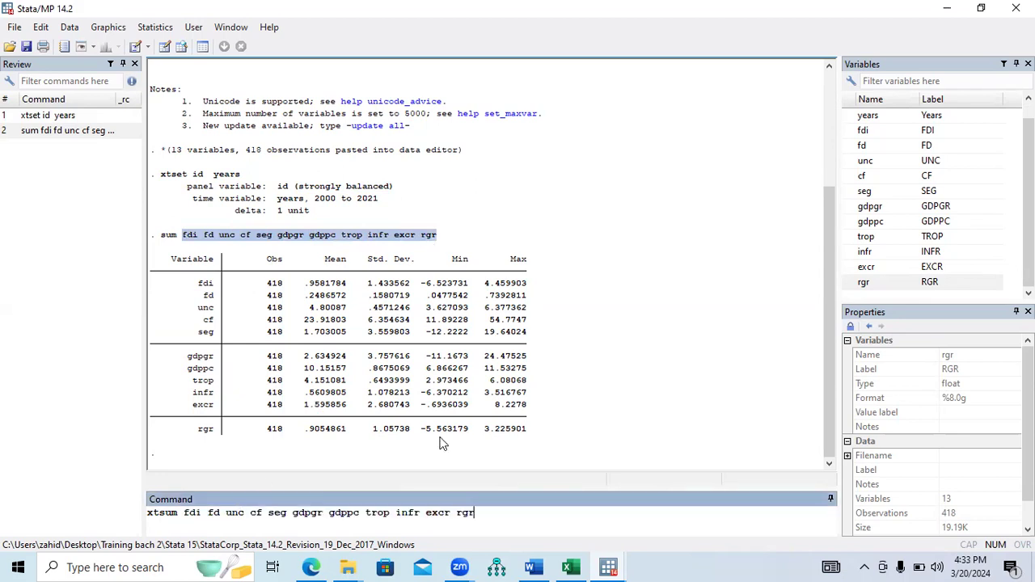
pyautogui.press('Return')
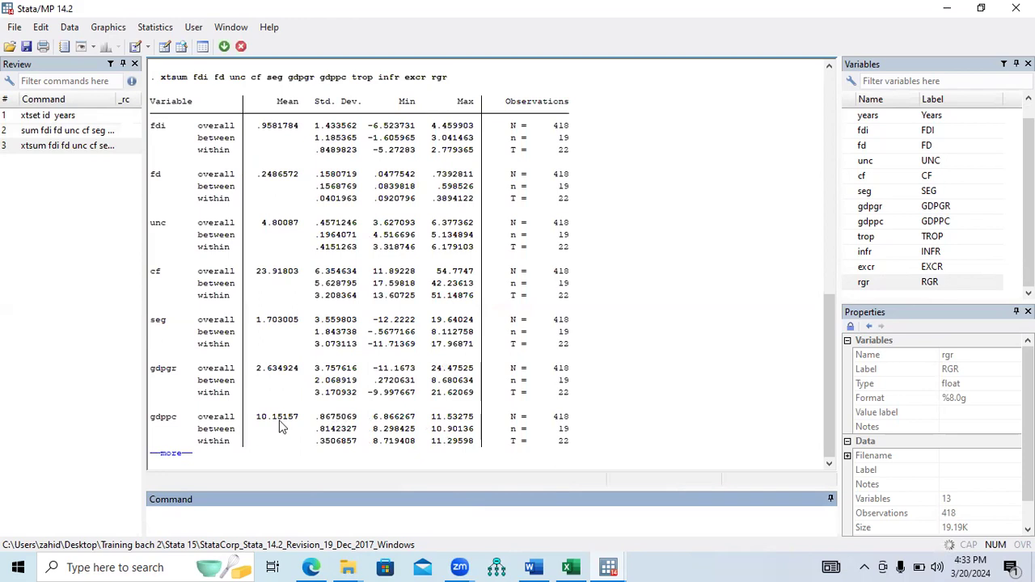
pyautogui.click(173, 453)
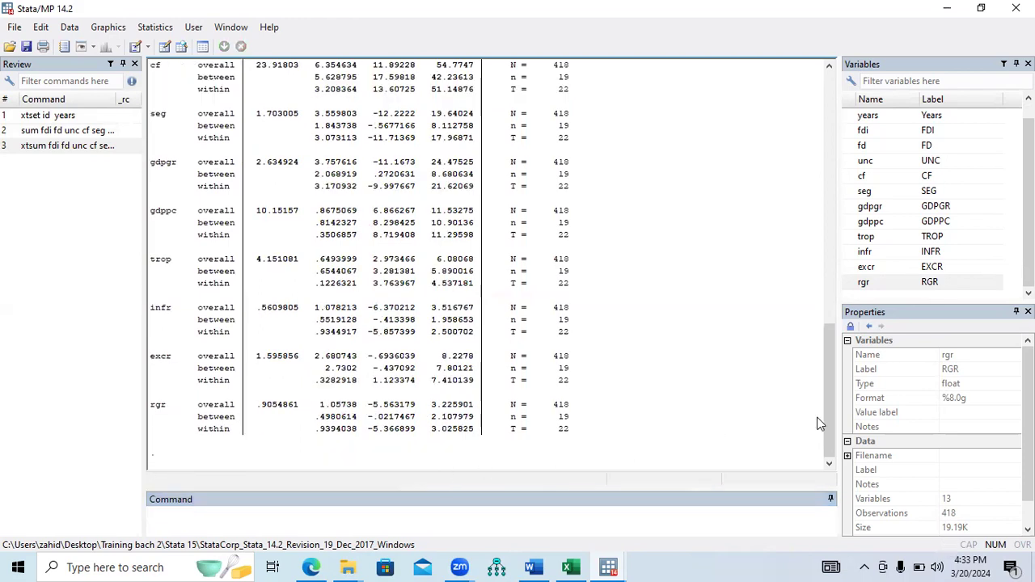
# Step: Compare the fdi mean in the xtsum table with the one in the sum table, and examine the between row for fdi
pyautogui.moveTo(825, 417); pyautogui.dragTo(825, 339)
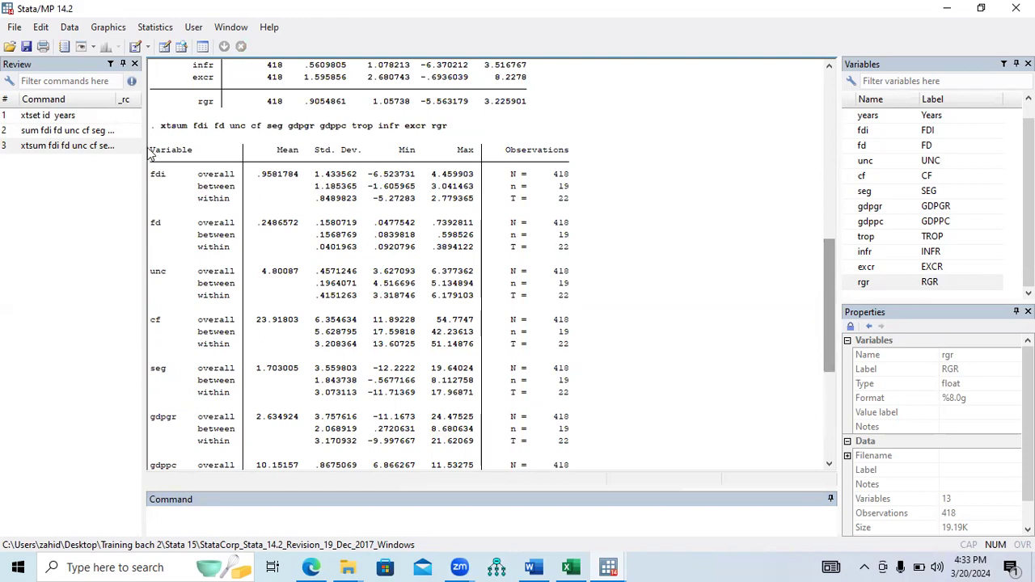
pyautogui.doubleClick(155, 174)
pyautogui.moveTo(261, 179); pyautogui.dragTo(297, 184)
pyautogui.moveTo(823, 296); pyautogui.dragTo(831, 239)
pyautogui.moveTo(306, 125); pyautogui.dragTo(346, 132)
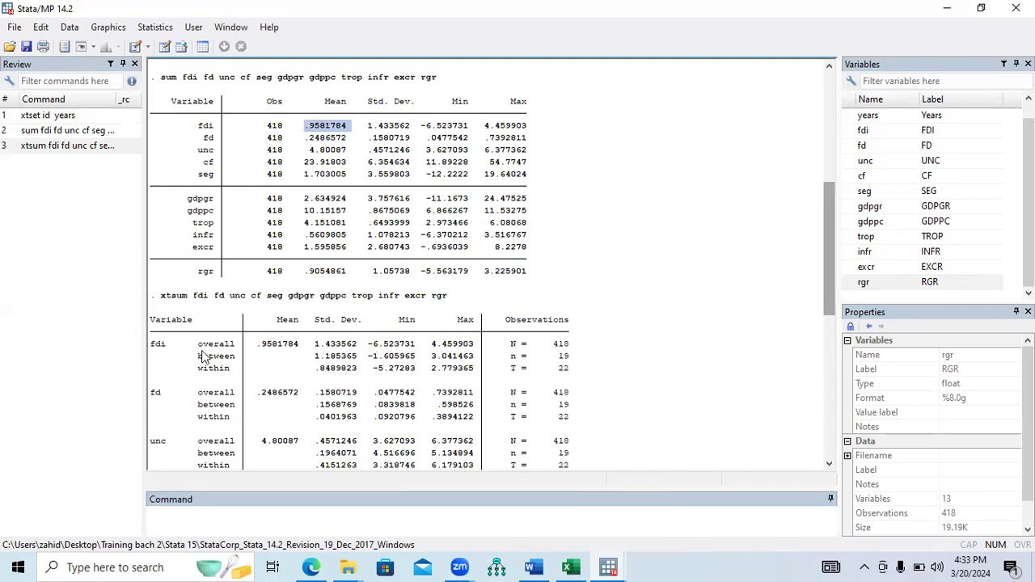
pyautogui.moveTo(199, 355); pyautogui.dragTo(235, 364)
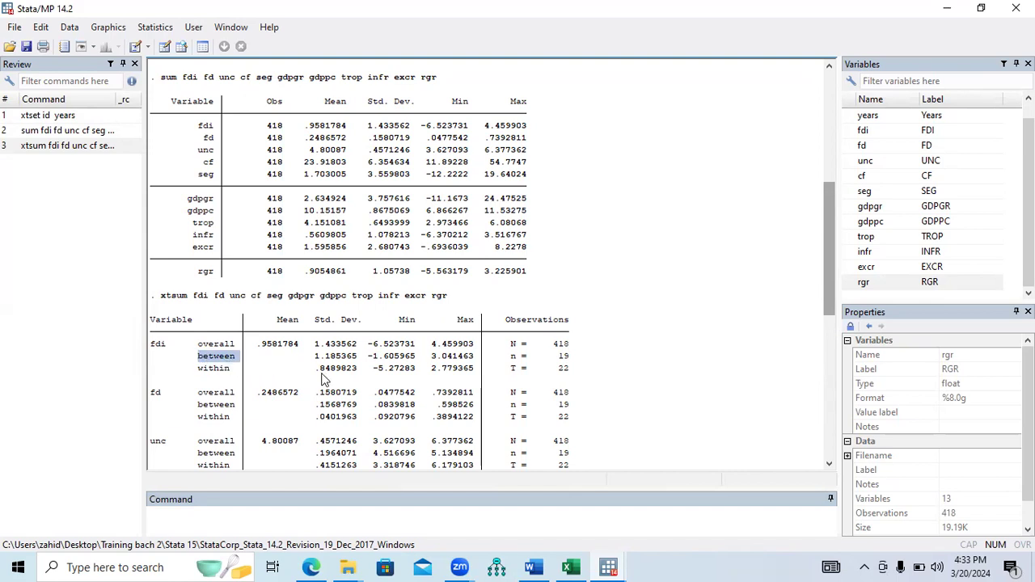
# Step: Examine the between standard deviation, minimum and maximum of fdi in the xtsum table, along with its N, n and T observations
pyautogui.moveTo(315, 361); pyautogui.dragTo(354, 366)
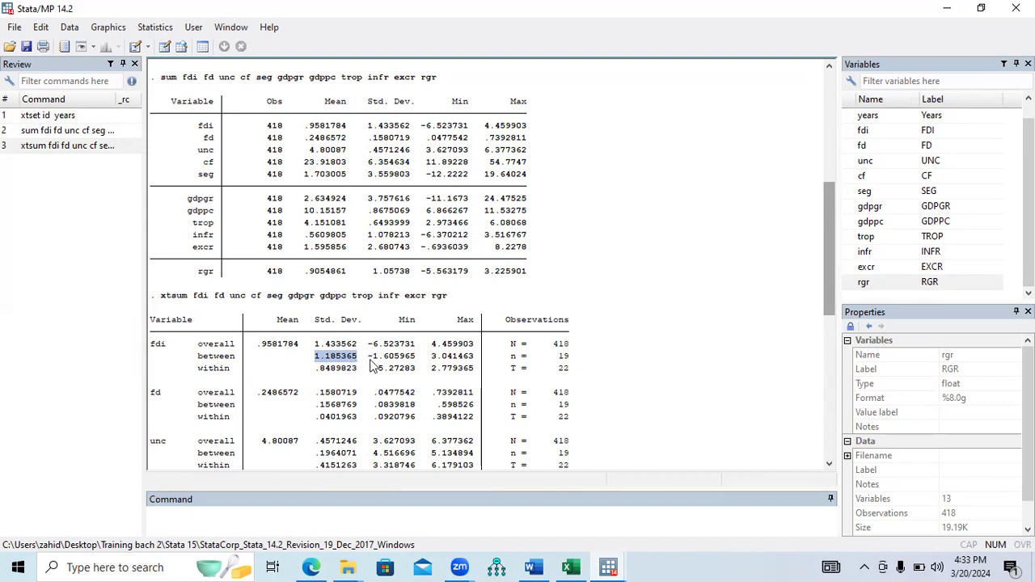
pyautogui.moveTo(369, 361); pyautogui.dragTo(418, 364)
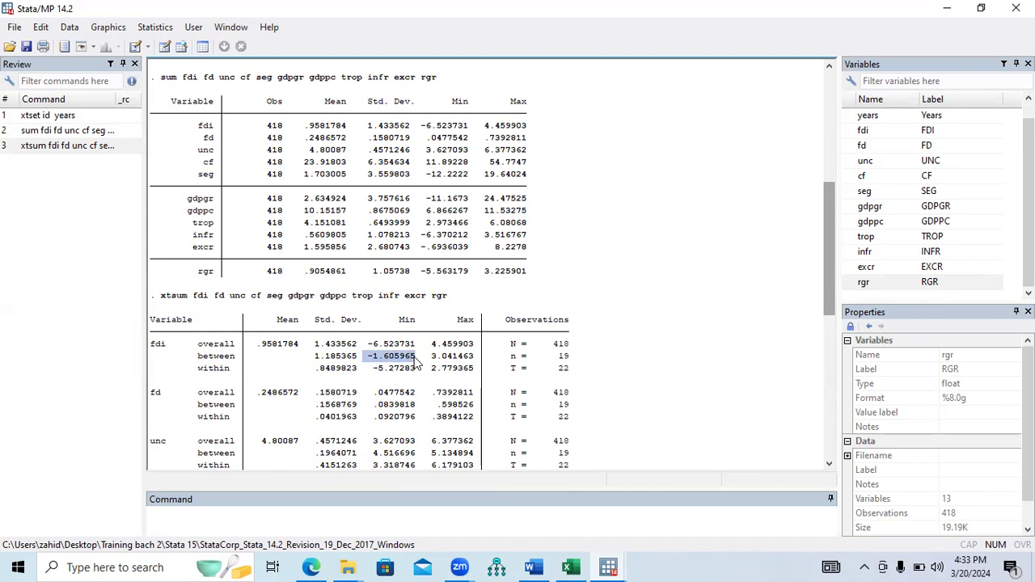
pyautogui.moveTo(432, 360); pyautogui.dragTo(463, 368)
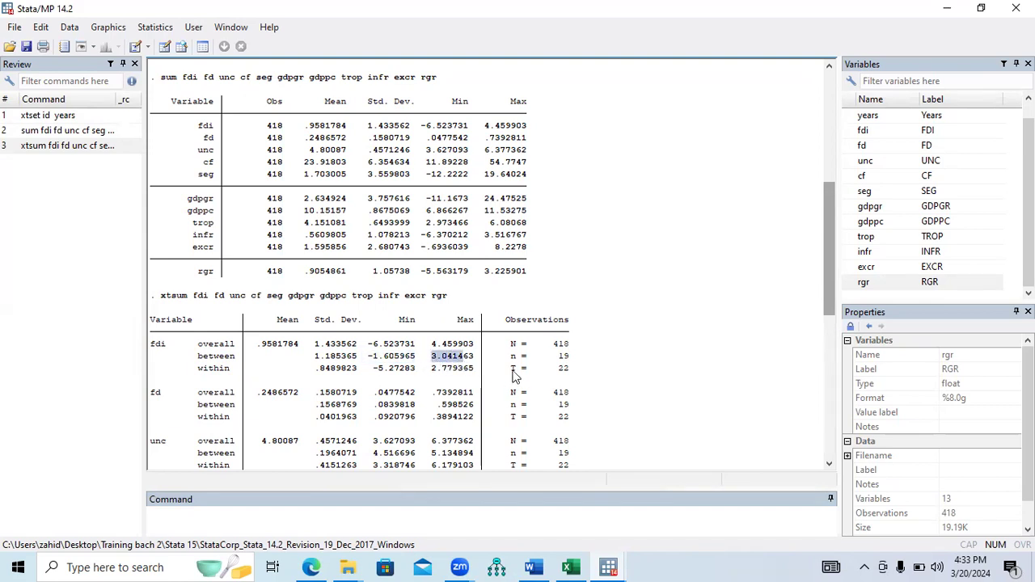
pyautogui.moveTo(510, 344); pyautogui.dragTo(566, 362)
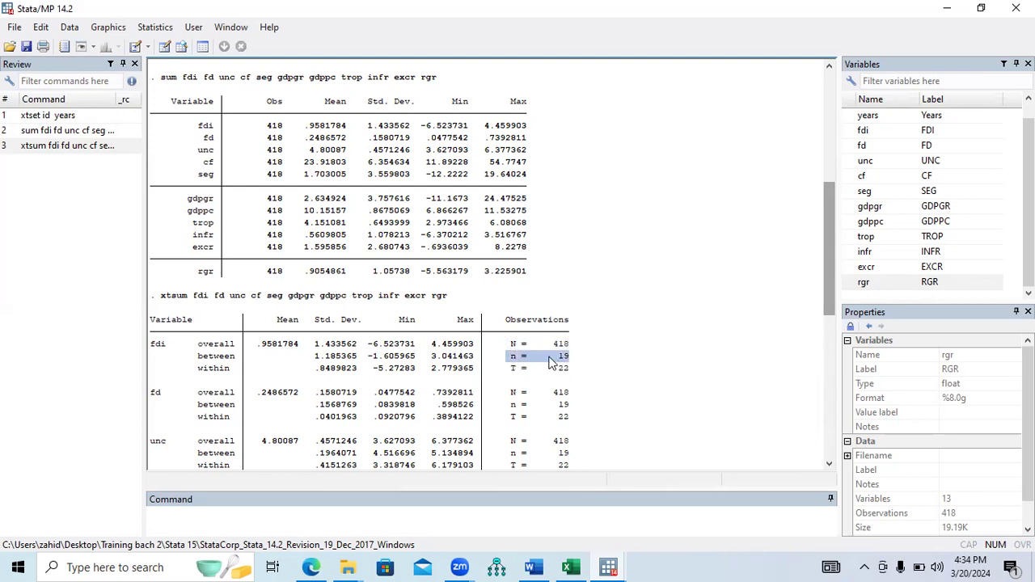
pyautogui.moveTo(510, 369); pyautogui.dragTo(569, 370)
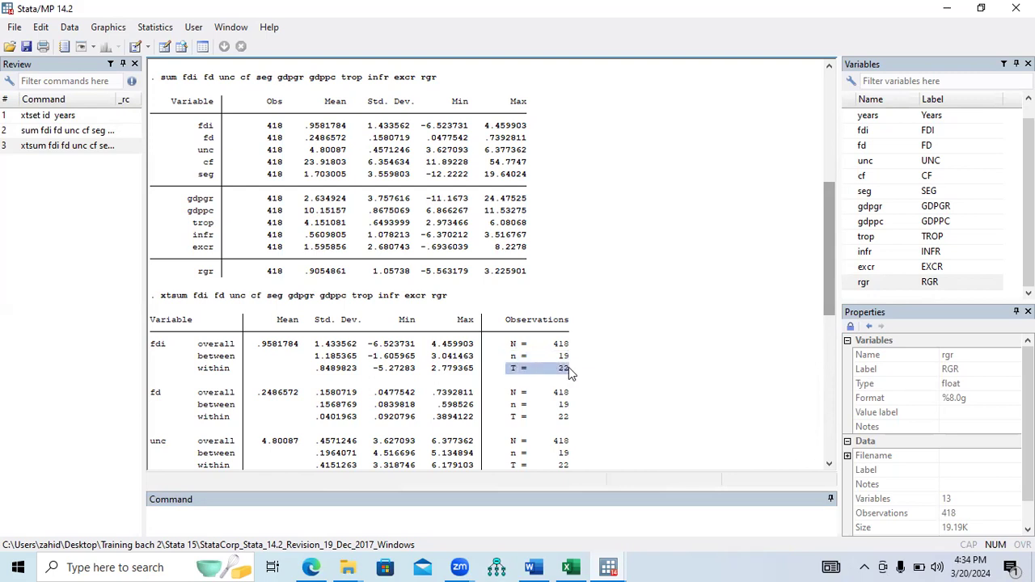
pyautogui.moveTo(507, 344); pyautogui.dragTo(517, 344)
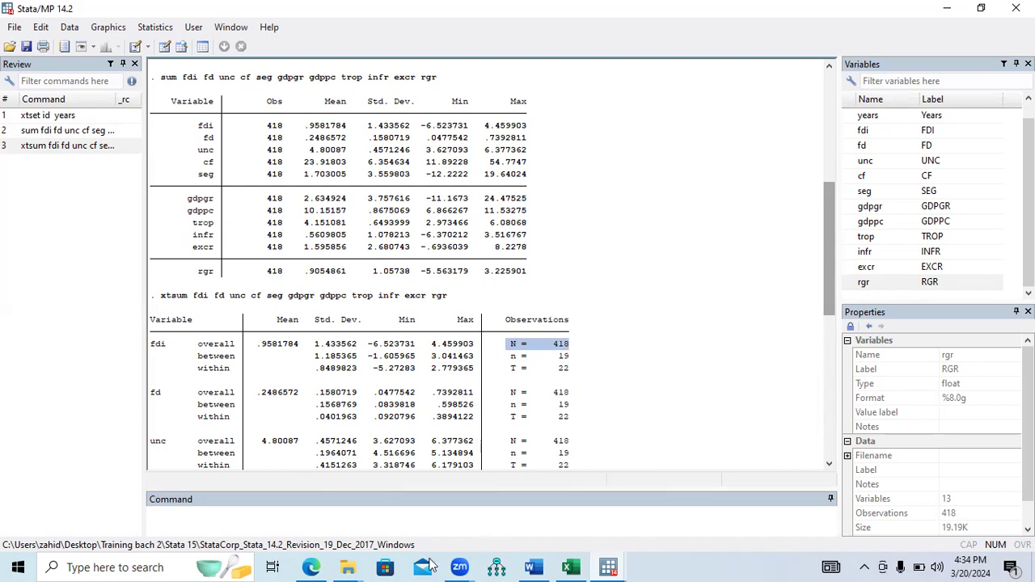
pyautogui.moveTo(827, 293); pyautogui.dragTo(816, 325)
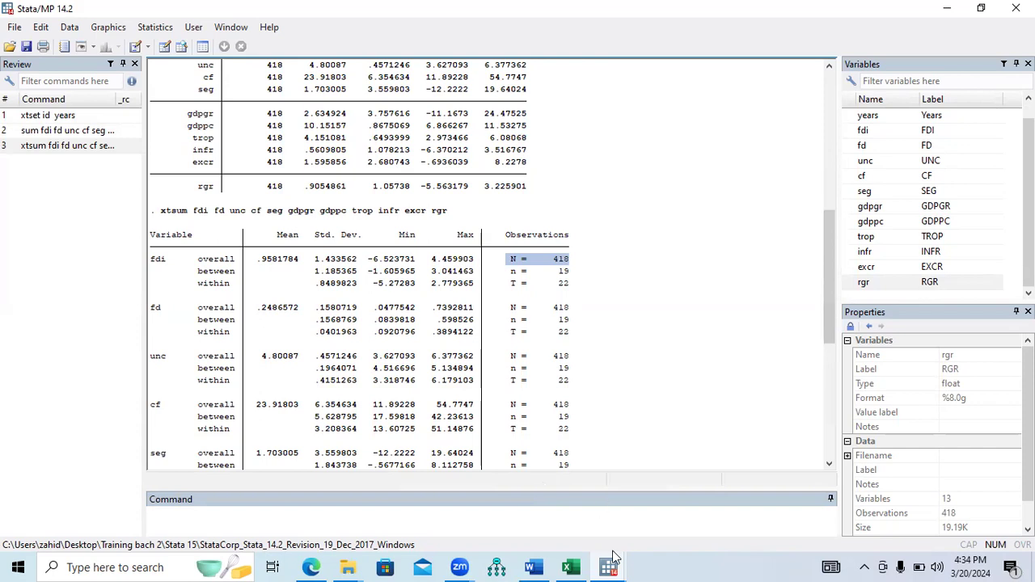
# Step: Consult the correlation analysis step in the Word guide and enter pwcorr as the start of a new command in Stata
pyautogui.click(533, 567)
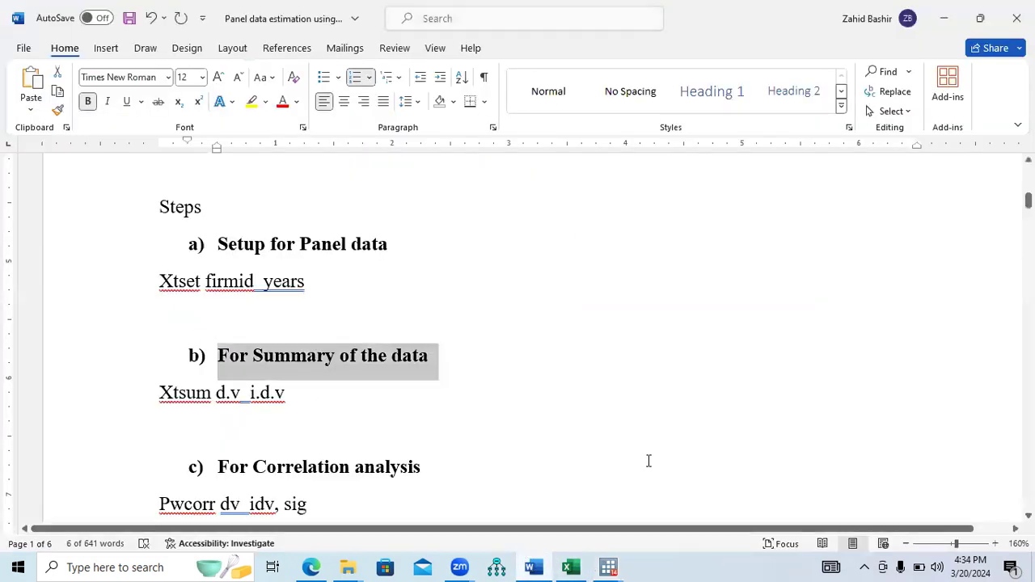
pyautogui.scroll(-2, 518, 340)
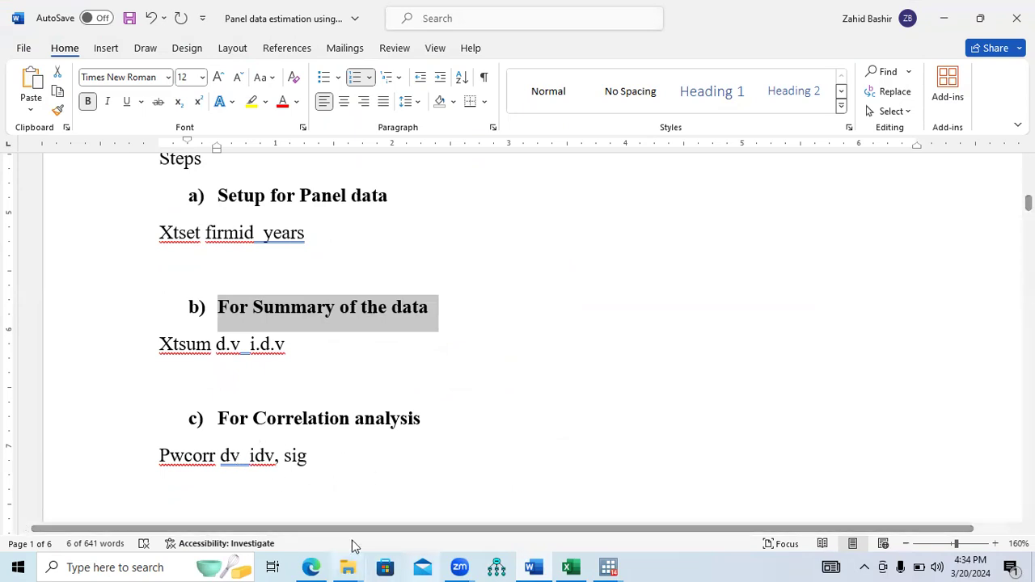
pyautogui.moveTo(608, 567)
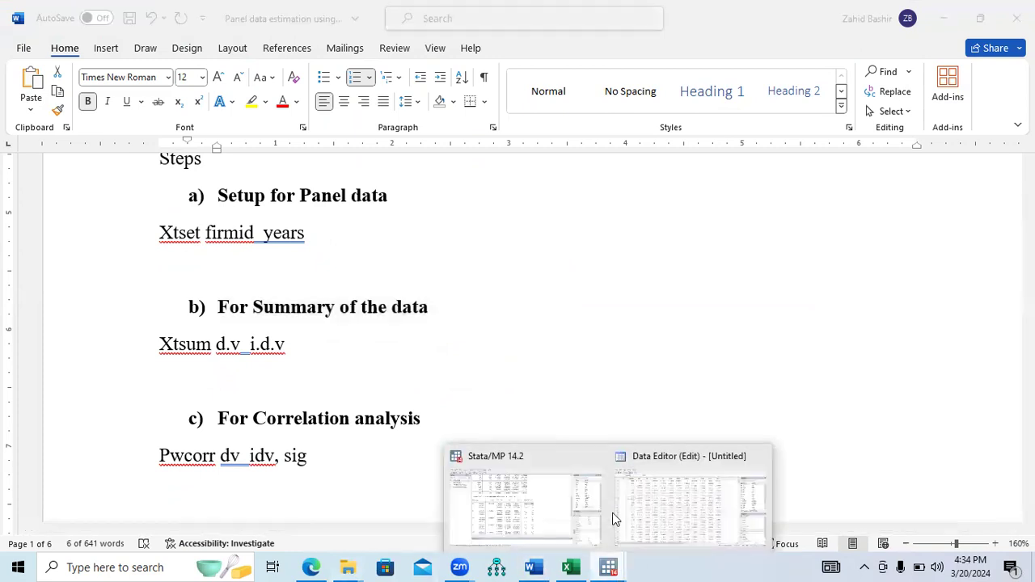
pyautogui.click(576, 512)
pyautogui.write('pwcorr')
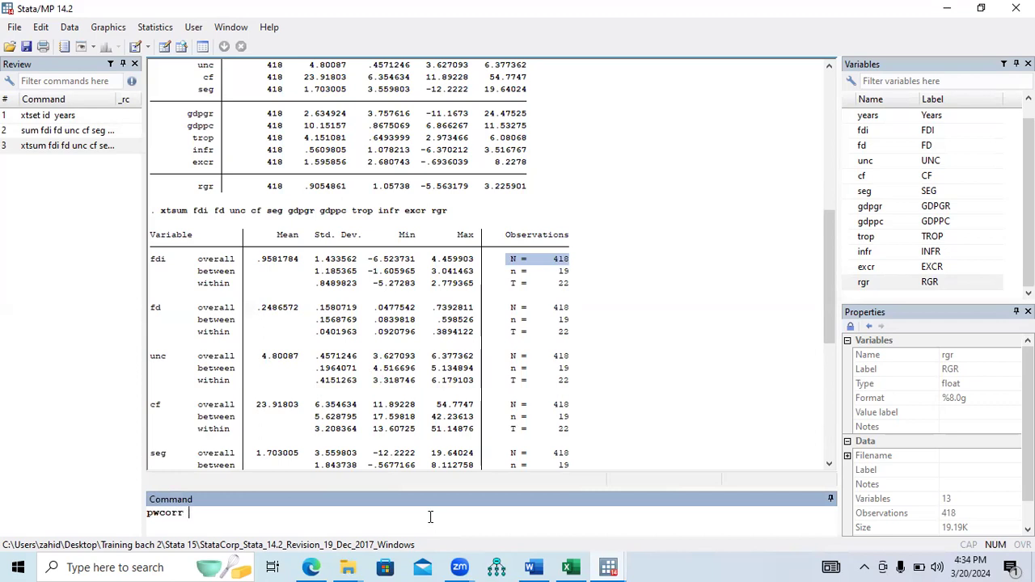
# Step: Run pwcorr on the variables fdi through rgr copied from the xtsum command, with options star (0.05) sig, showing the full output
pyautogui.moveTo(194, 217); pyautogui.dragTo(449, 218)
pyautogui.hotkey('ctrl', 'c')
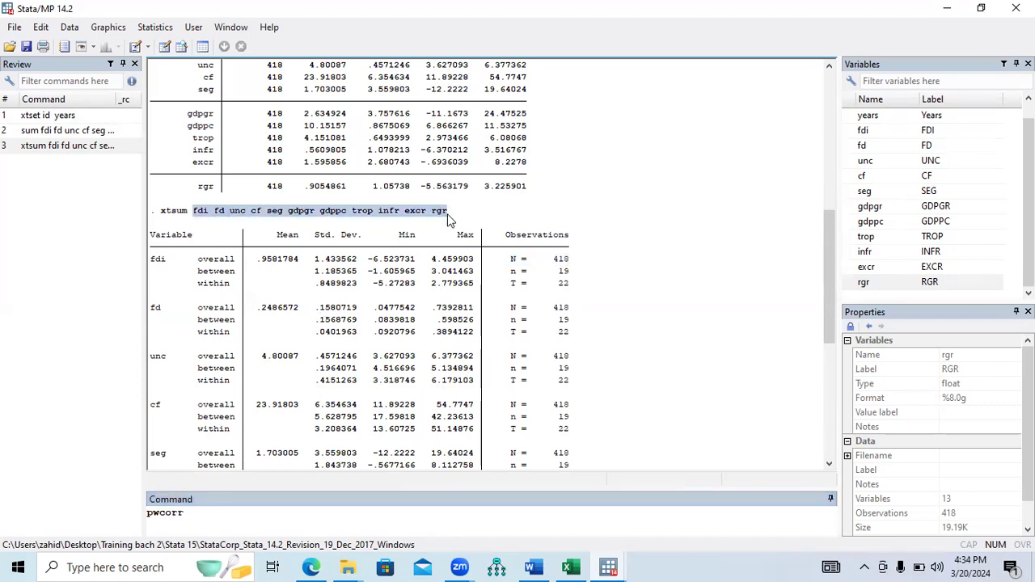
pyautogui.click(221, 518)
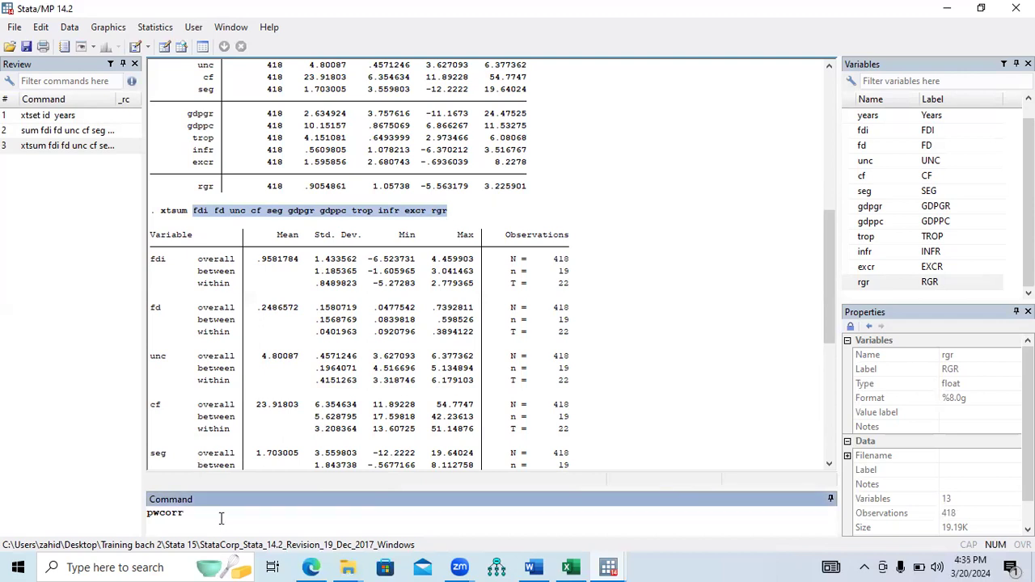
pyautogui.hotkey('ctrl', 'v')
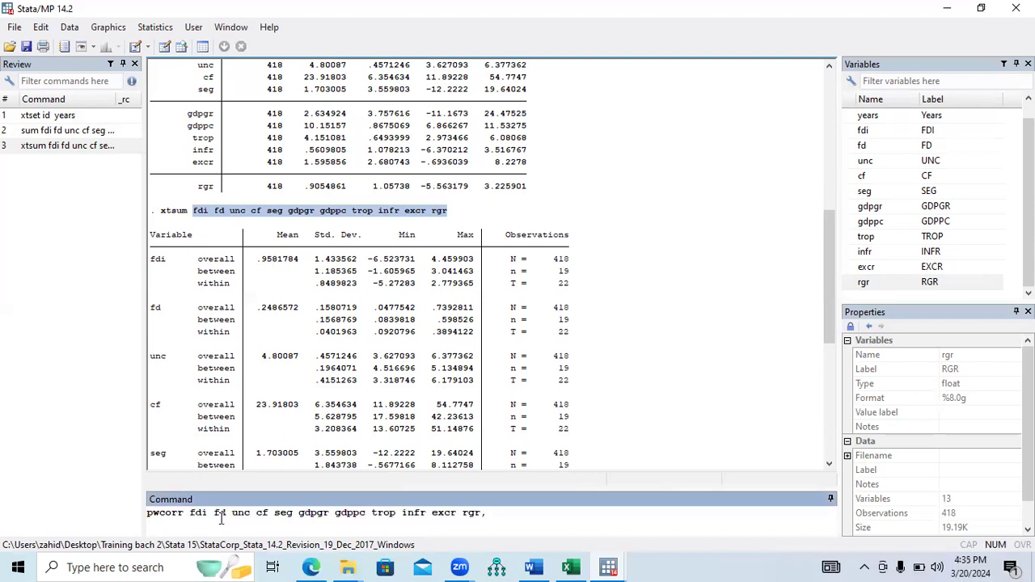
pyautogui.write('sta')
pyautogui.write('r (0.05) sig')
pyautogui.press('Return')
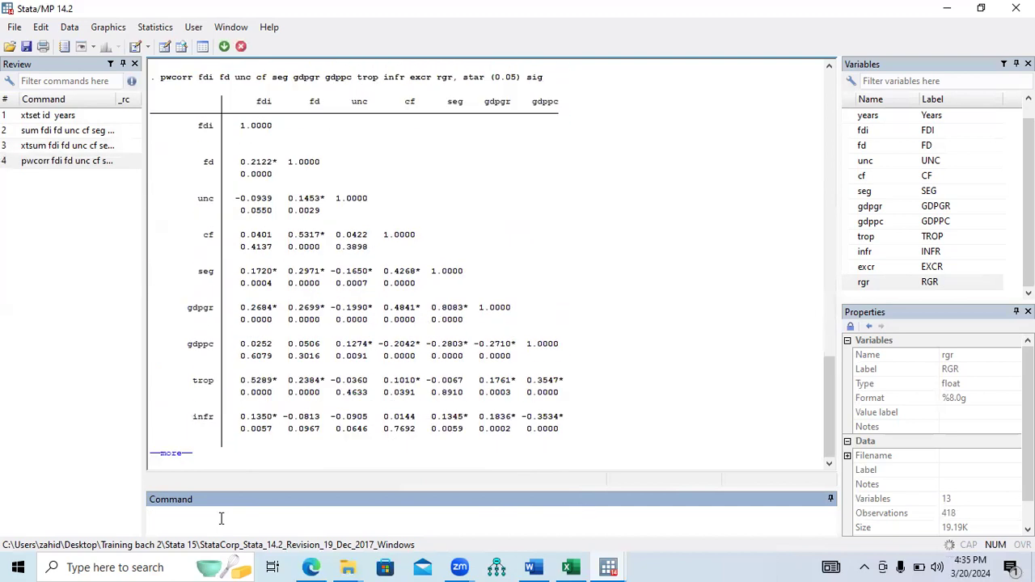
pyautogui.click(178, 455)
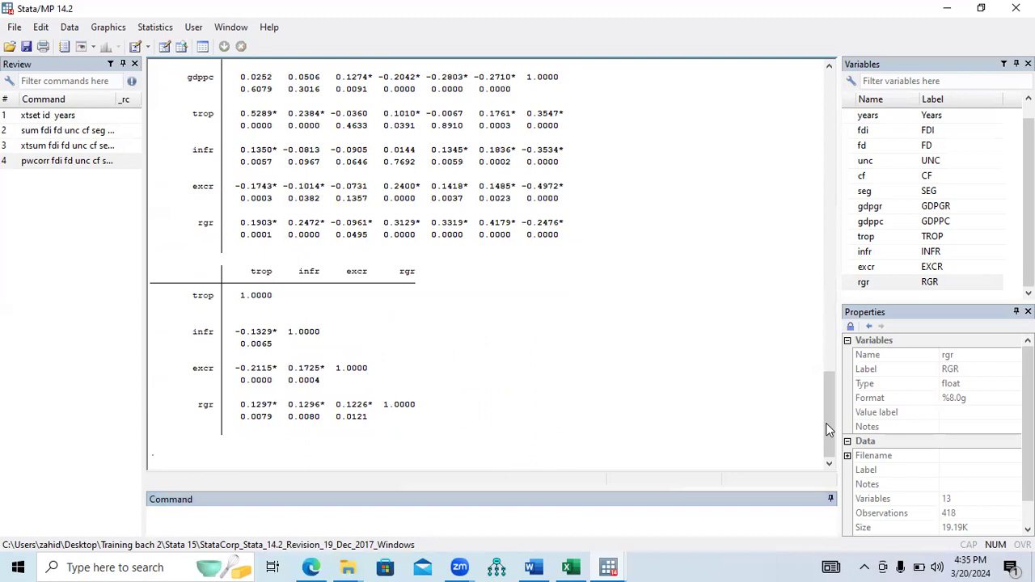
# Step: Examine the correlations of fd and unc with fdi, and of unc with fd, in the pwcorr matrix
pyautogui.moveTo(828, 429); pyautogui.dragTo(808, 352)
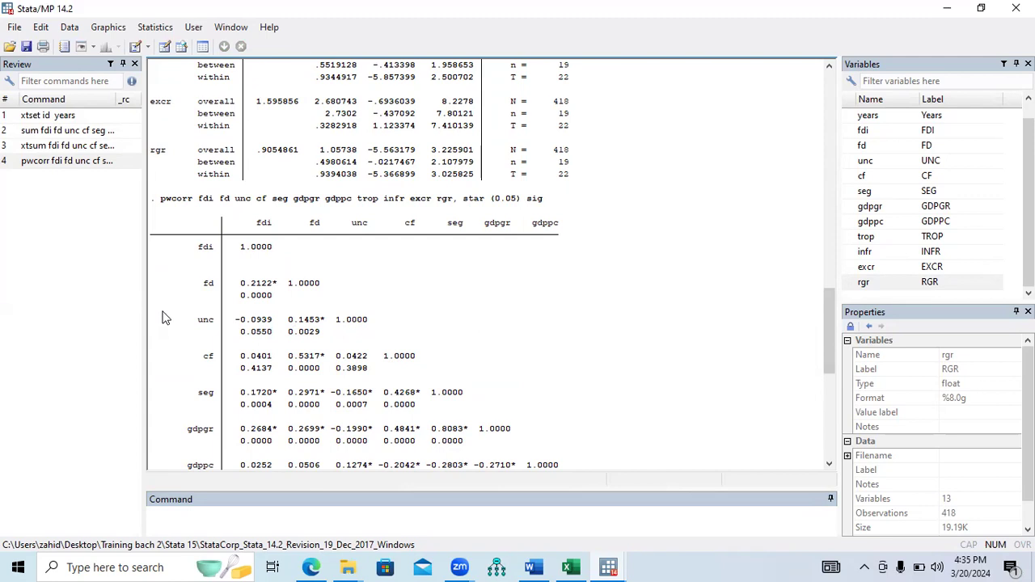
pyautogui.moveTo(204, 285); pyautogui.dragTo(275, 295)
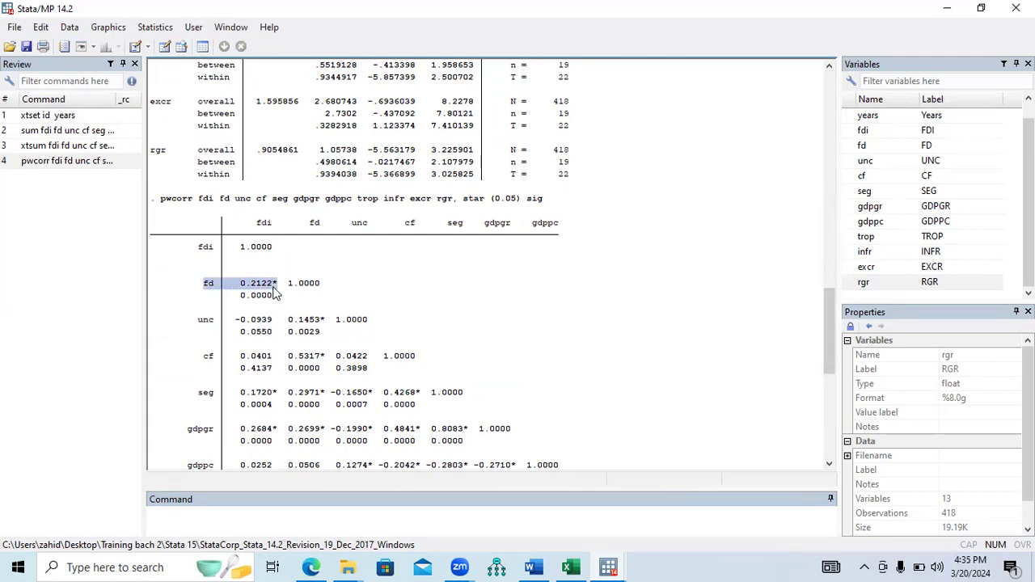
pyautogui.moveTo(254, 224); pyautogui.dragTo(275, 227)
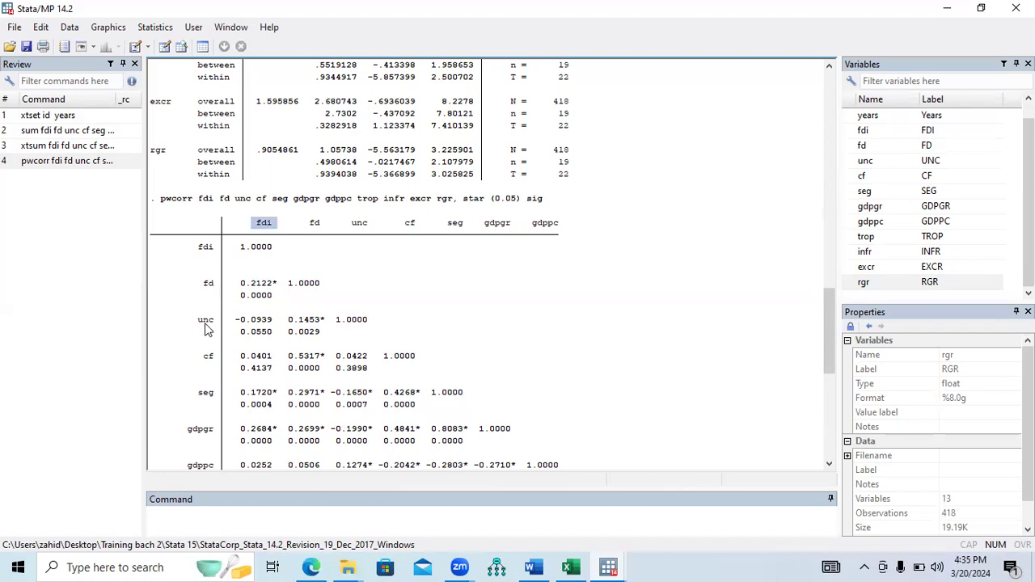
pyautogui.moveTo(201, 326); pyautogui.dragTo(216, 327)
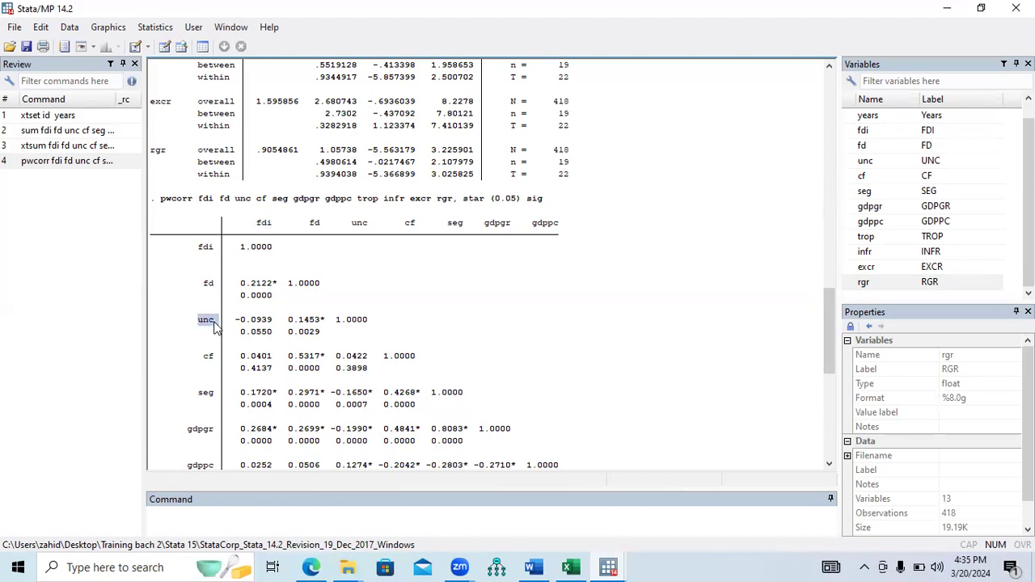
pyautogui.moveTo(288, 321); pyautogui.dragTo(321, 233)
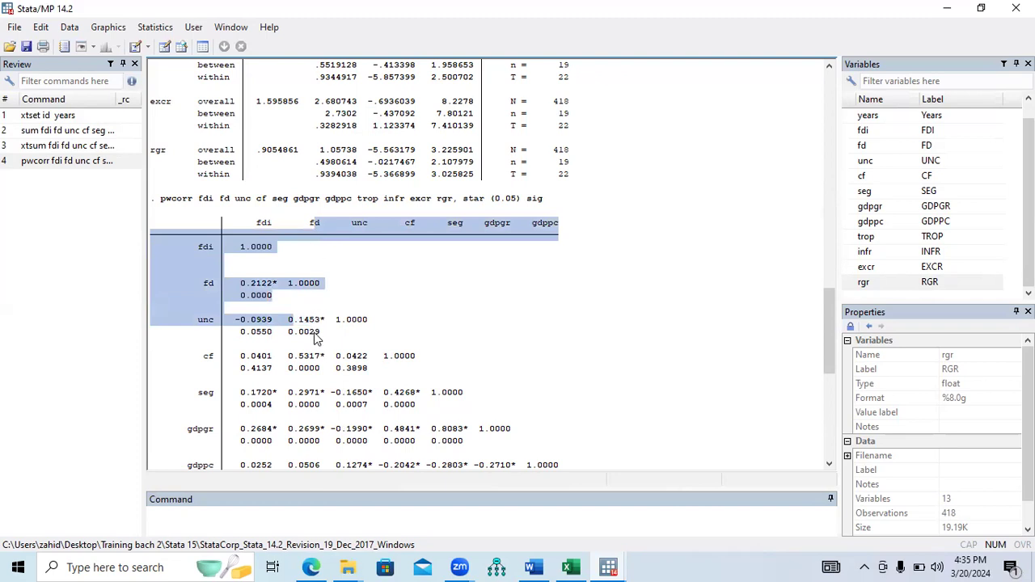
pyautogui.click(322, 379)
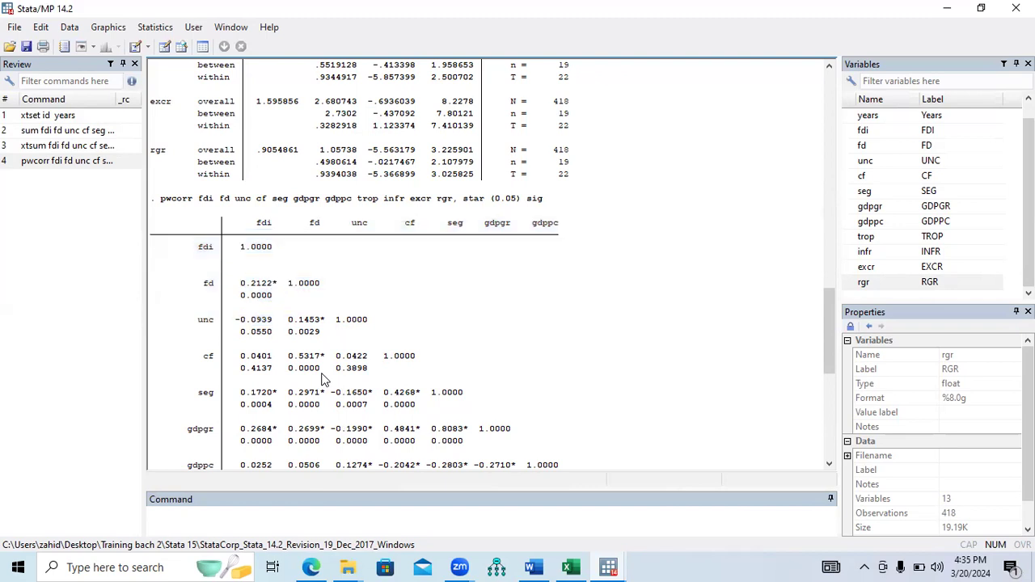
# Step: Review the independent variables and fdi in the pwcorr command line, and the correlation of fdi with itself
pyautogui.moveTo(223, 203); pyautogui.dragTo(453, 205)
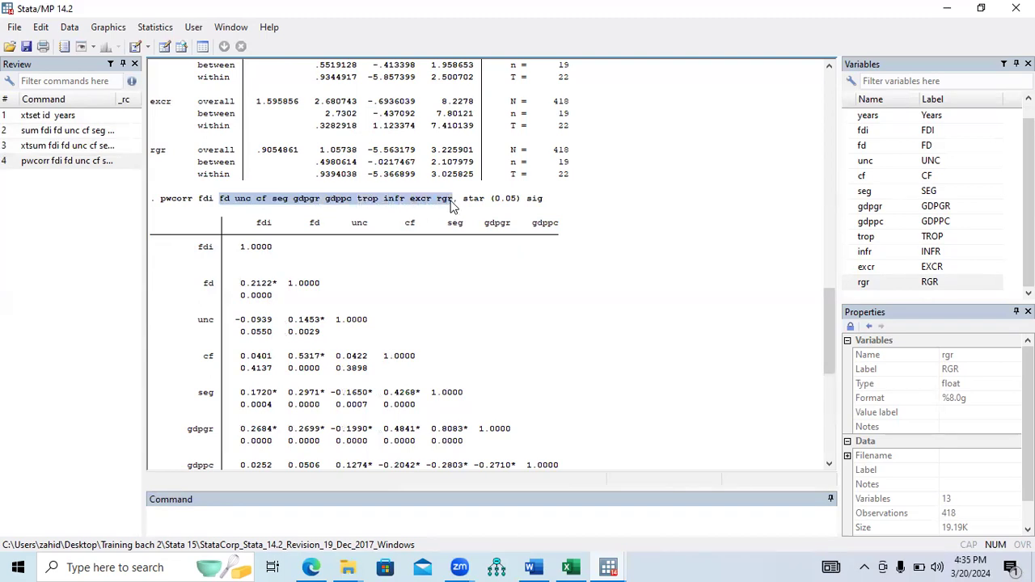
pyautogui.doubleClick(201, 203)
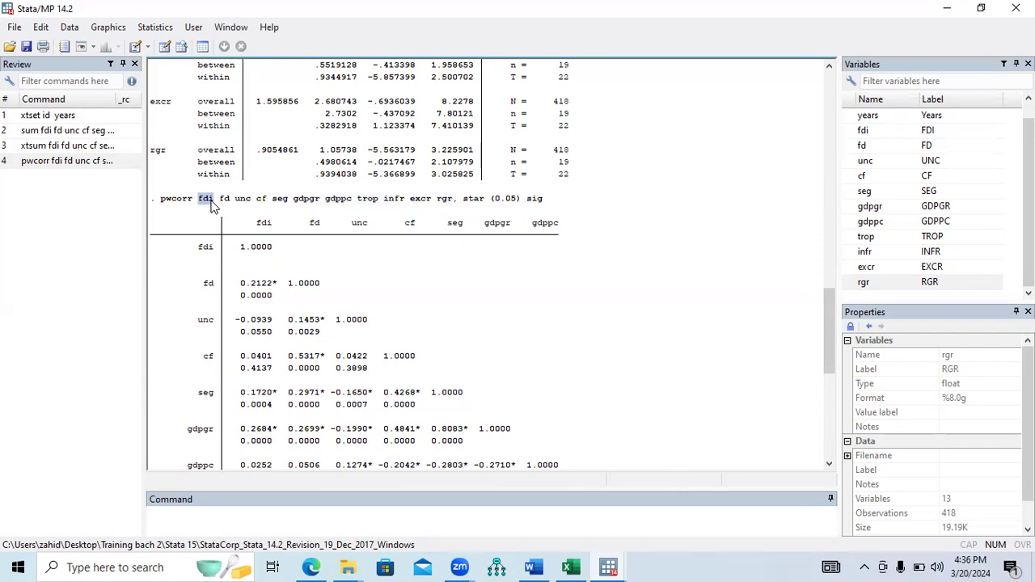
pyautogui.click(258, 229)
pyautogui.moveTo(259, 229); pyautogui.dragTo(256, 252)
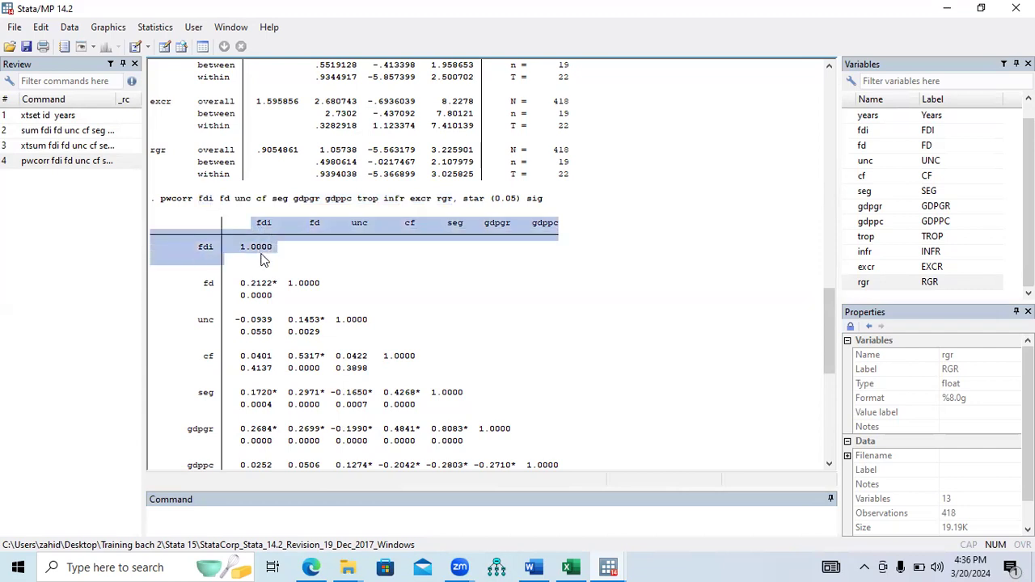
pyautogui.click(257, 256)
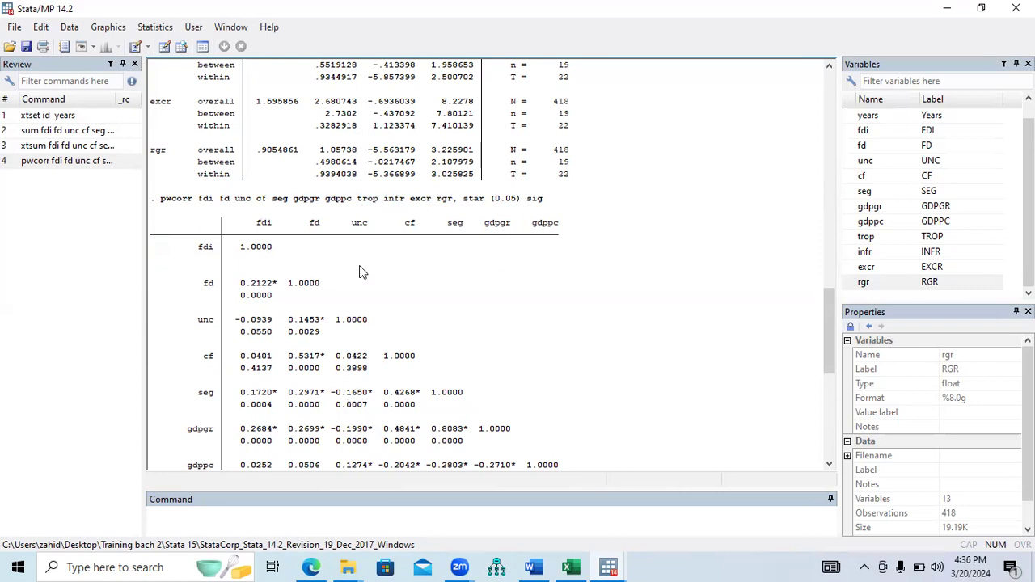
# Step: In the Word guide, change the Pwcorr command's option from sig to star (0.05) sig and add a new line below it
pyautogui.click(533, 567)
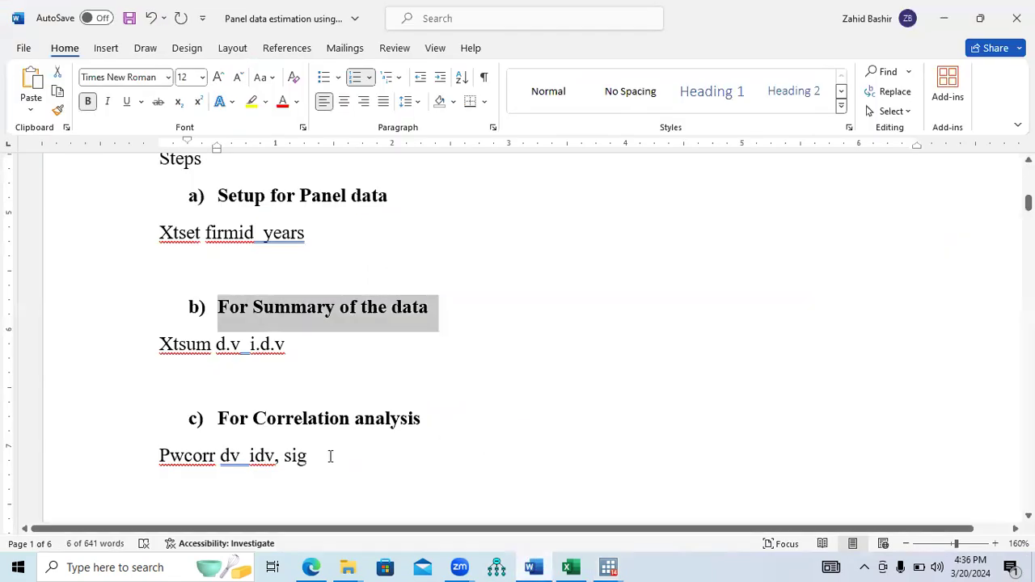
pyautogui.moveTo(315, 456); pyautogui.dragTo(287, 463)
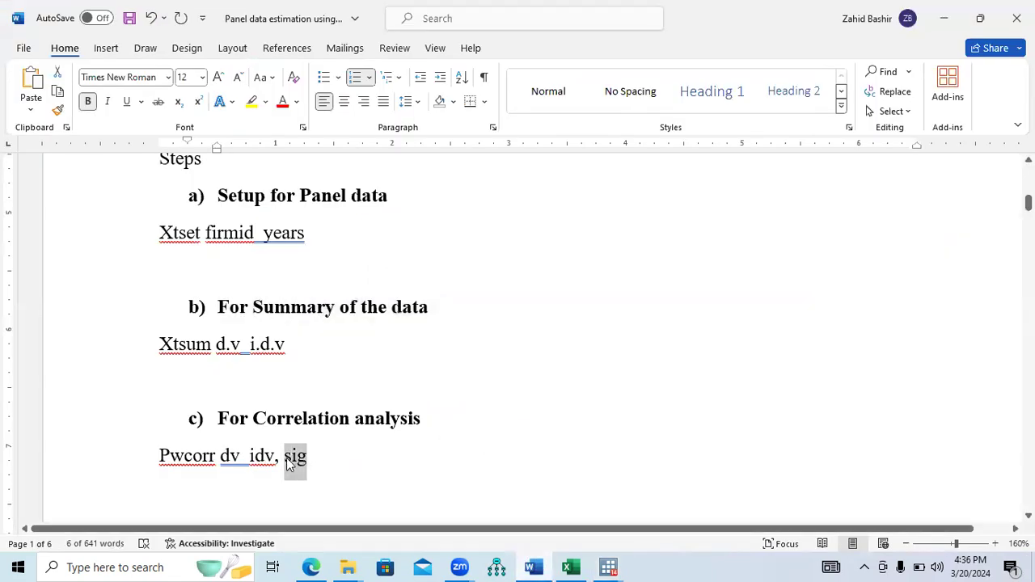
pyautogui.write('star')
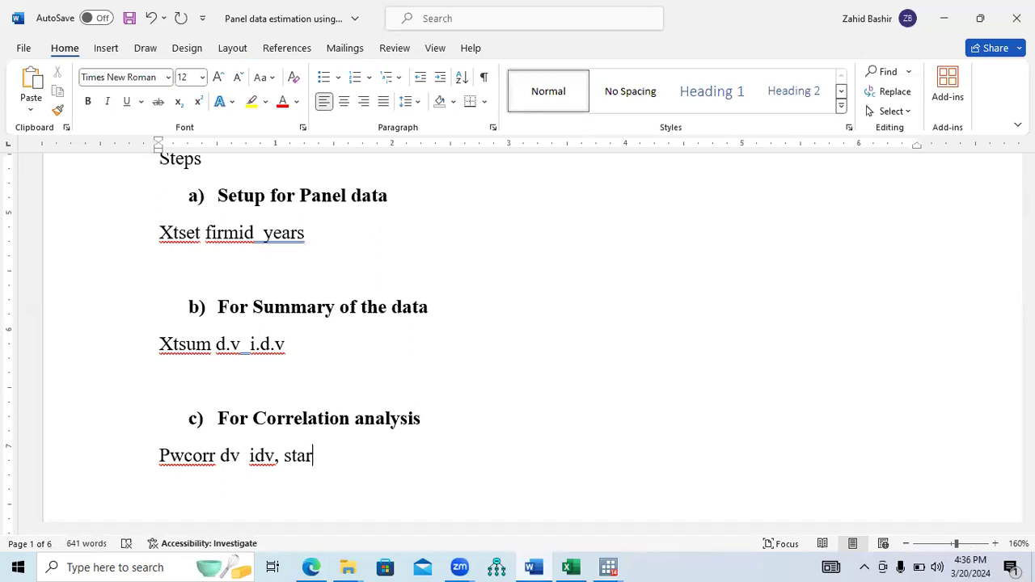
pyautogui.write(' (0.05) sig')
pyautogui.press('Return')
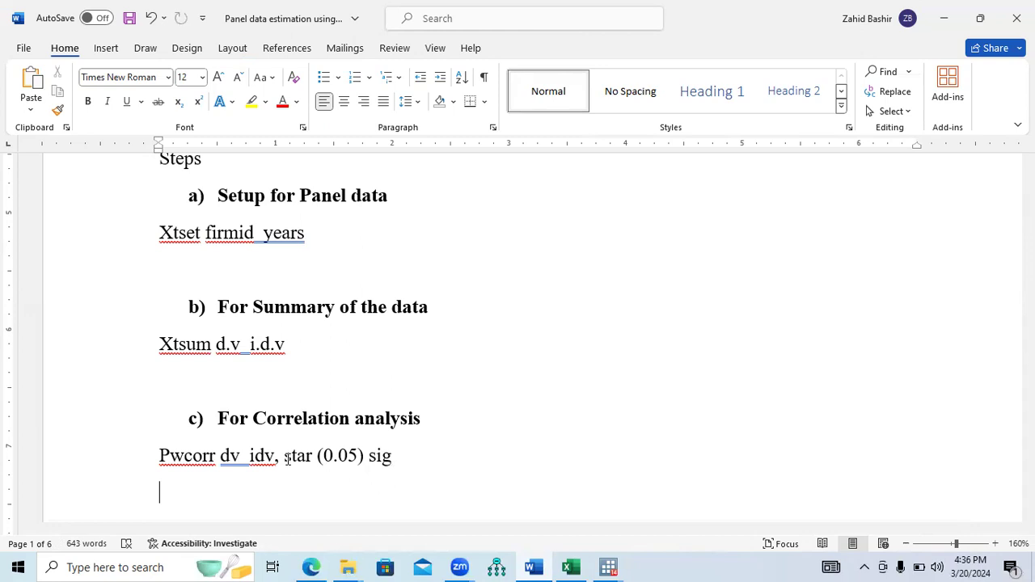
# Step: Back in Stata's results, examine the fd correlations with unc and cf and the correlation between seg and gdpgr
pyautogui.click(608, 567)
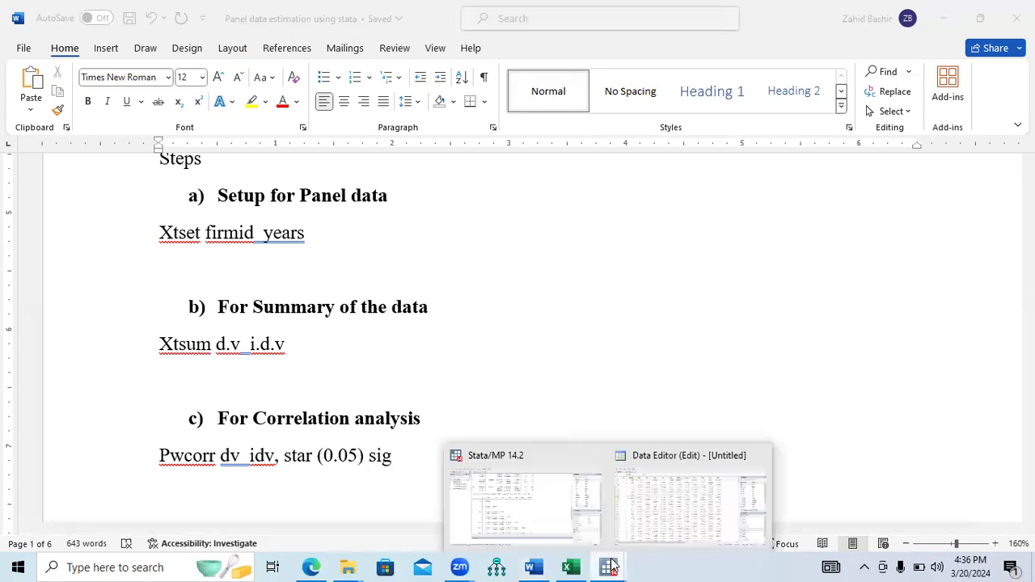
pyautogui.click(550, 527)
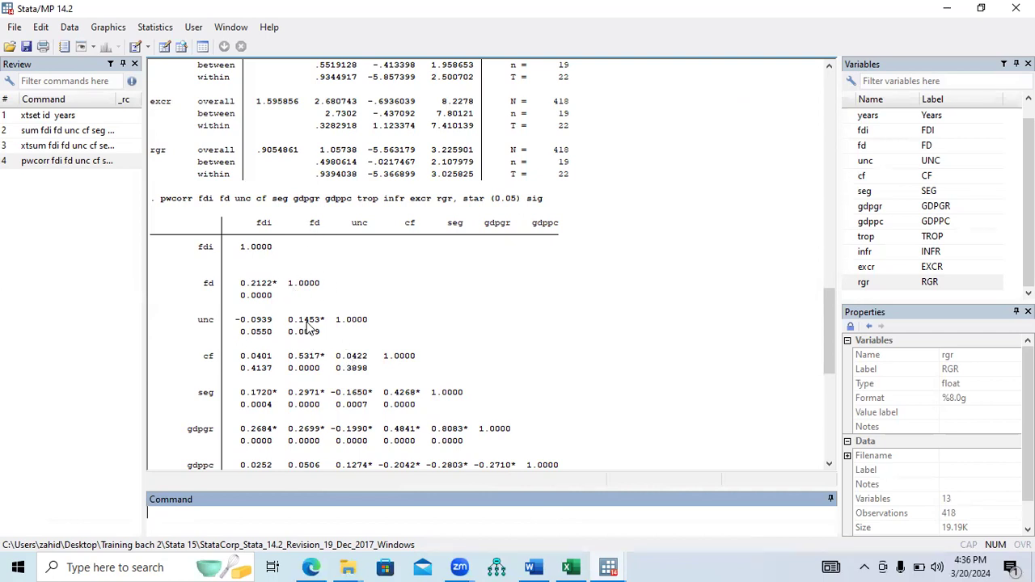
pyautogui.moveTo(289, 320); pyautogui.dragTo(323, 323)
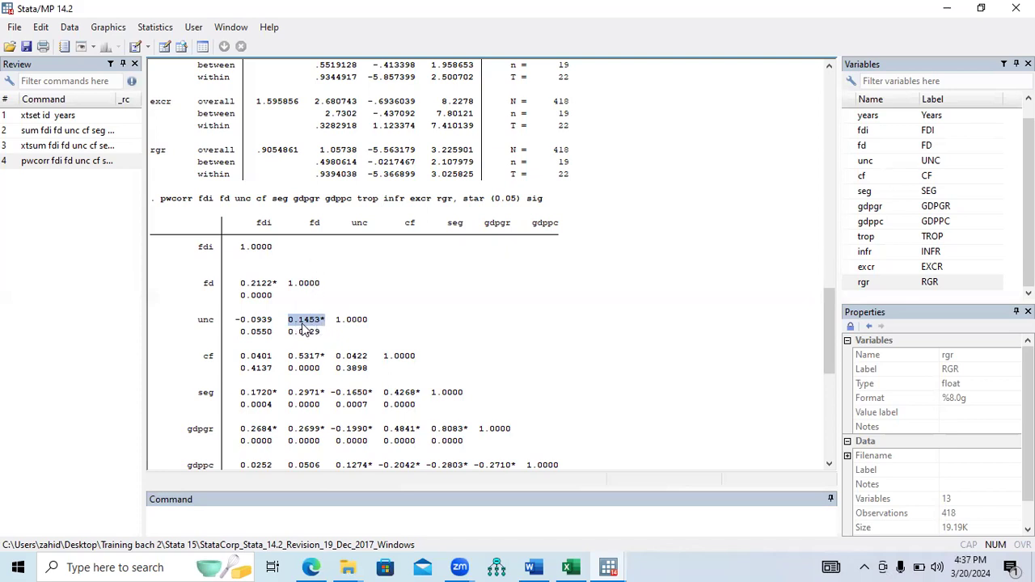
pyautogui.moveTo(290, 333); pyautogui.dragTo(325, 324)
pyautogui.moveTo(289, 358); pyautogui.dragTo(323, 364)
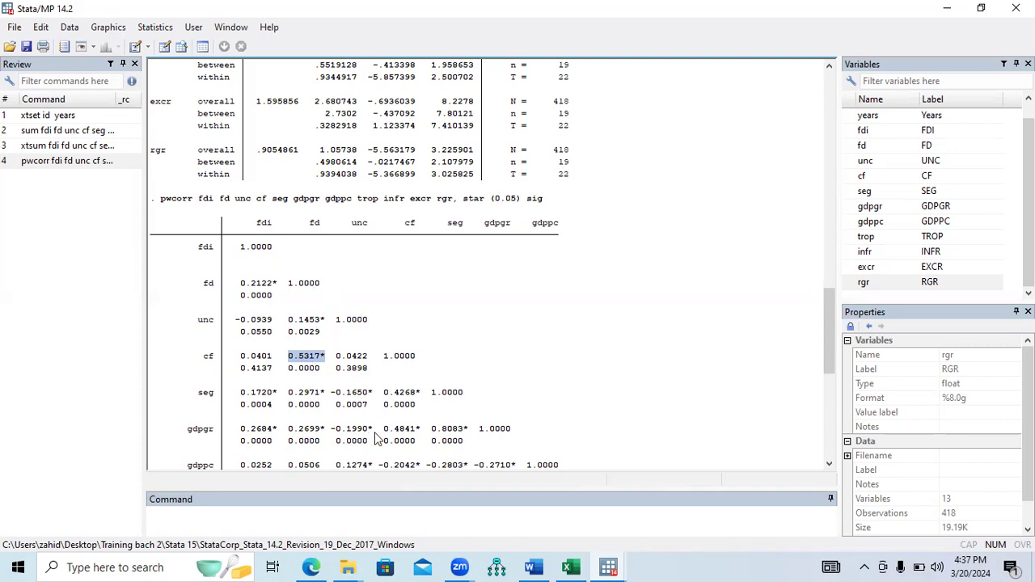
pyautogui.moveTo(432, 434); pyautogui.dragTo(467, 440)
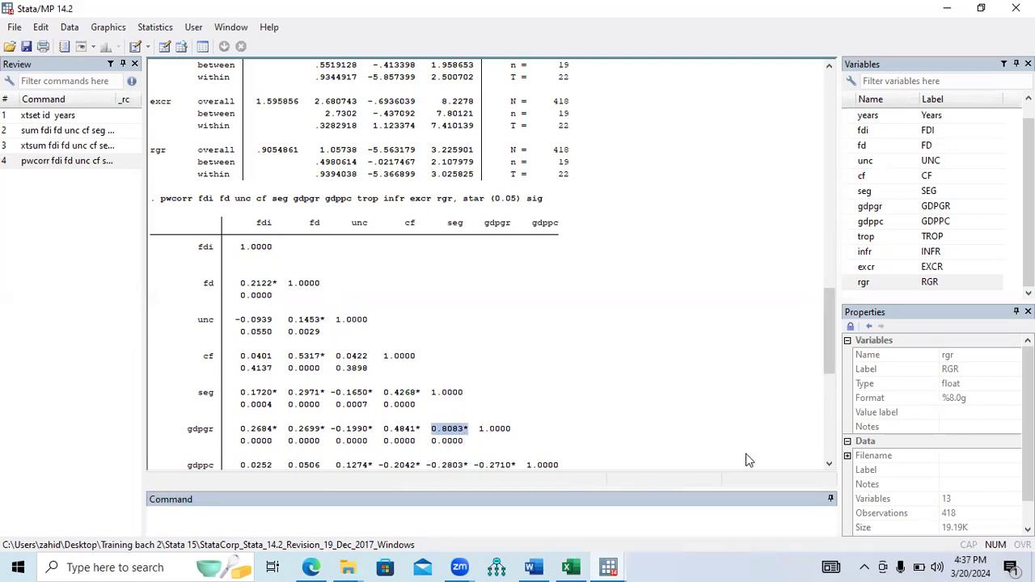
# Step: Examine the correlation between gdpgr and seg in the pwcorr matrix together with its significance value
pyautogui.click(829, 465)
pyautogui.click(830, 465)
pyautogui.click(829, 465)
pyautogui.click(829, 465)
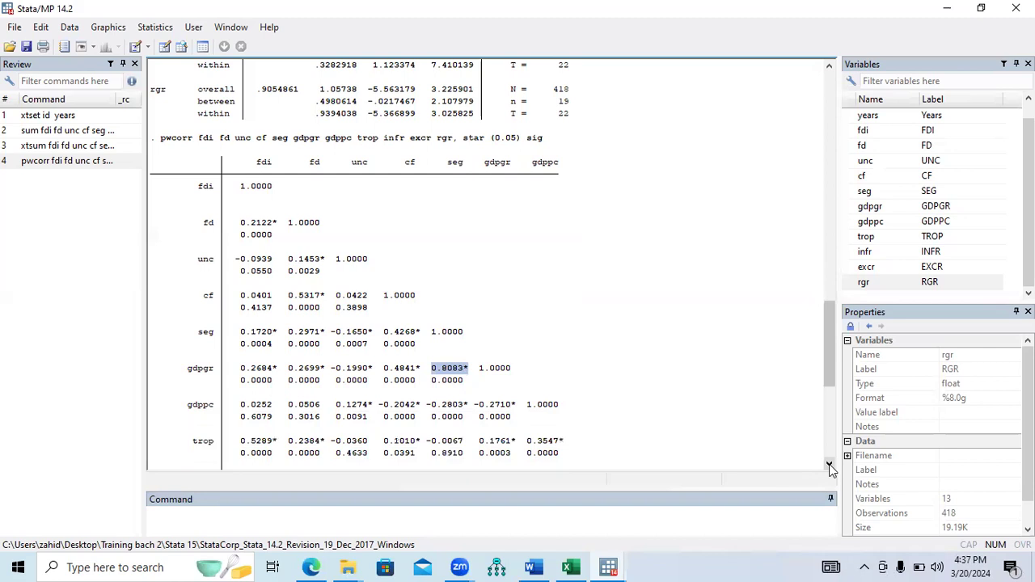
pyautogui.doubleClick(192, 376)
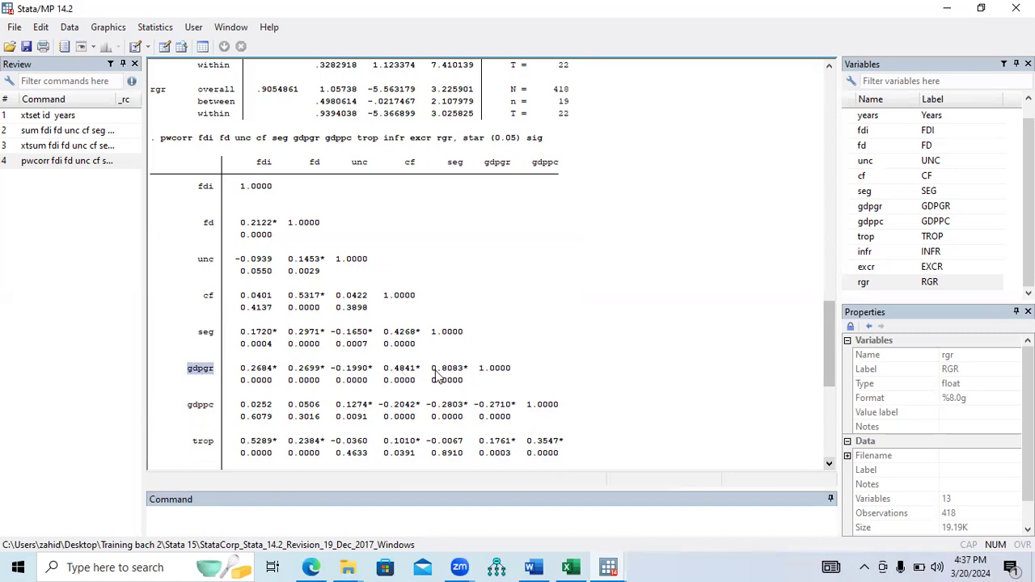
pyautogui.moveTo(442, 371); pyautogui.dragTo(468, 372)
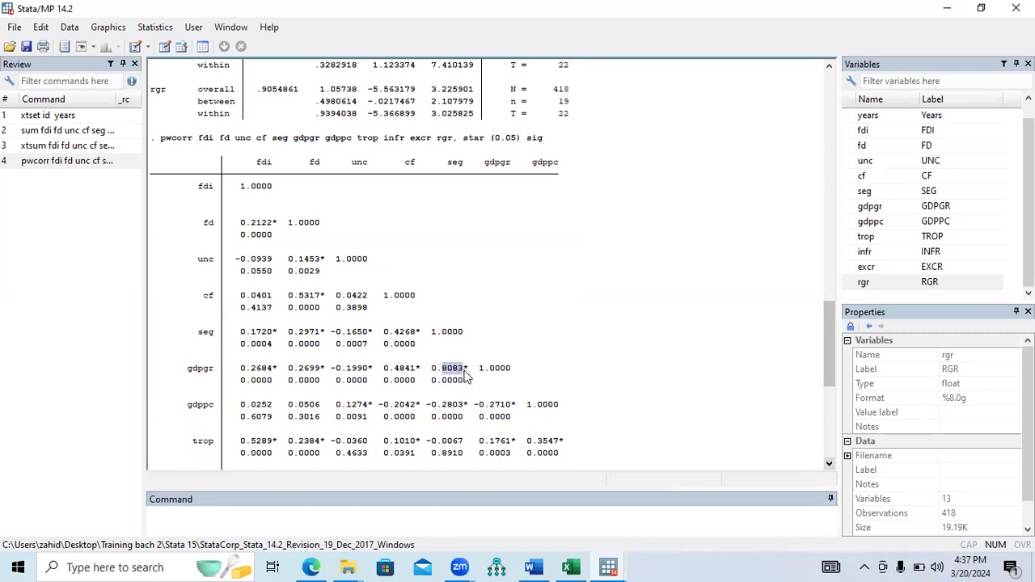
pyautogui.doubleClick(448, 163)
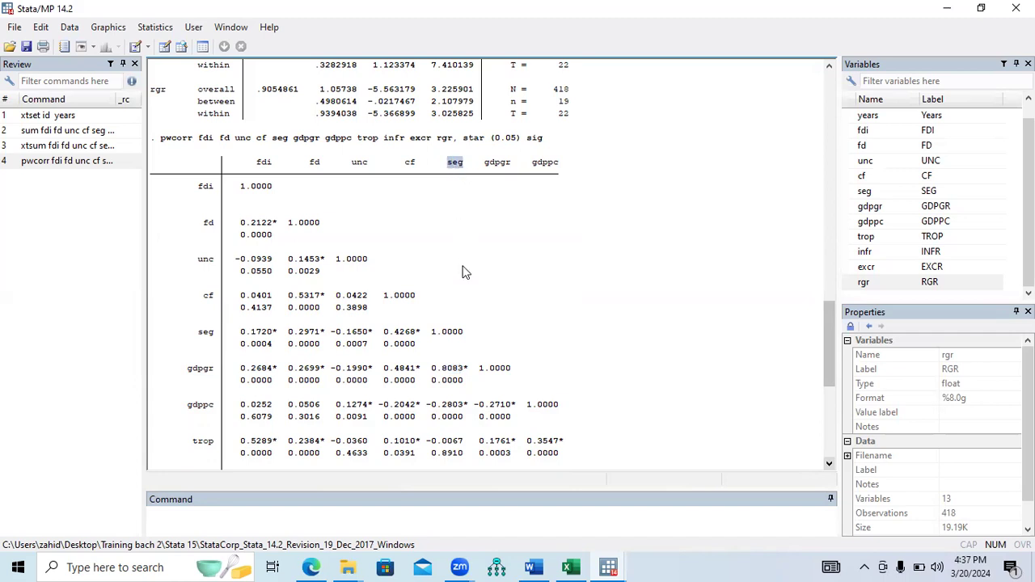
pyautogui.moveTo(432, 370); pyautogui.dragTo(466, 374)
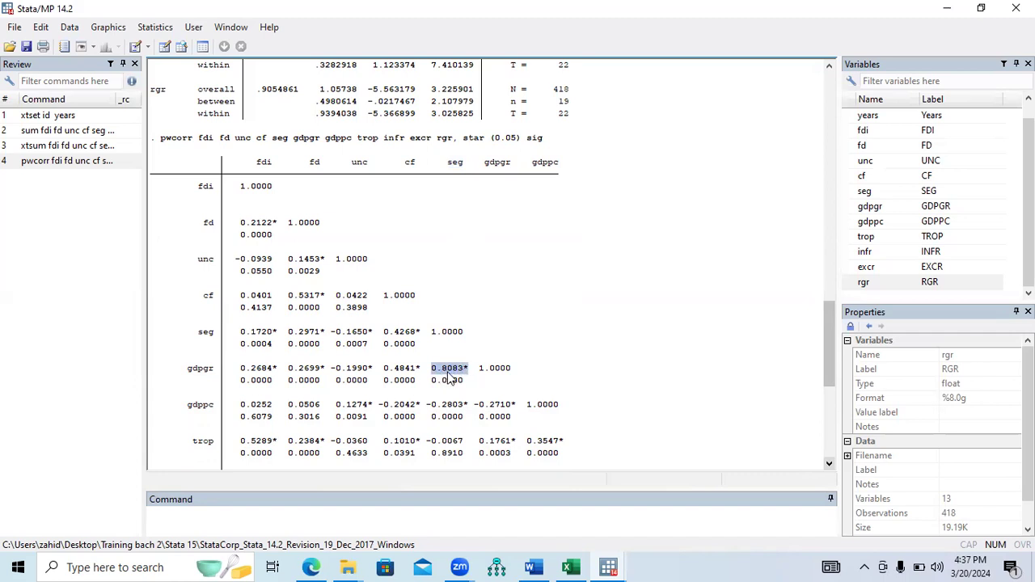
pyautogui.click(434, 386)
pyautogui.moveTo(434, 386); pyautogui.dragTo(463, 390)
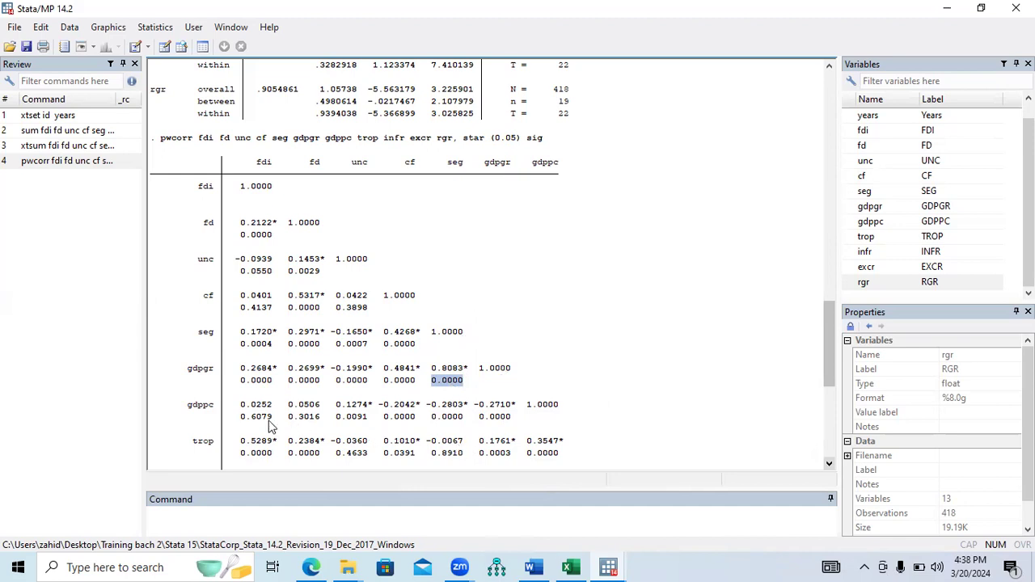
# Step: Review the gdppc, trop, infr, excr and rgr rows of the correlation matrix
pyautogui.moveTo(188, 407); pyautogui.dragTo(212, 413)
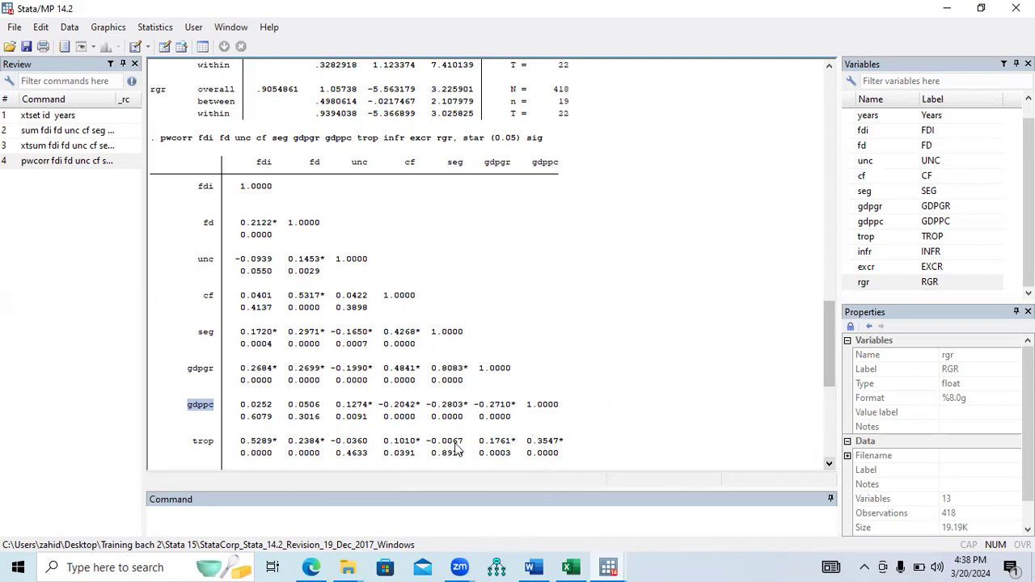
pyautogui.moveTo(189, 442); pyautogui.dragTo(220, 447)
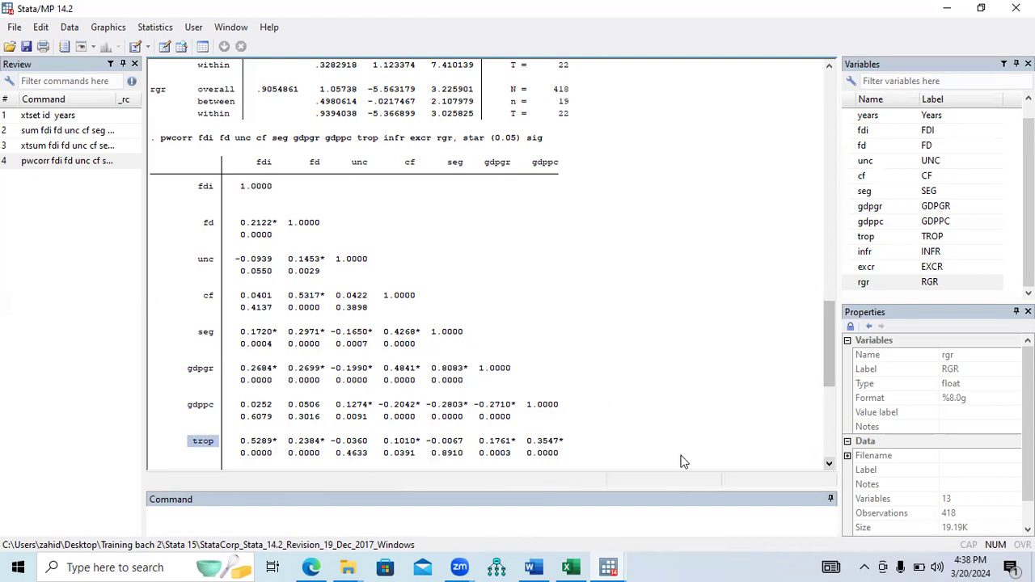
pyautogui.click(829, 467)
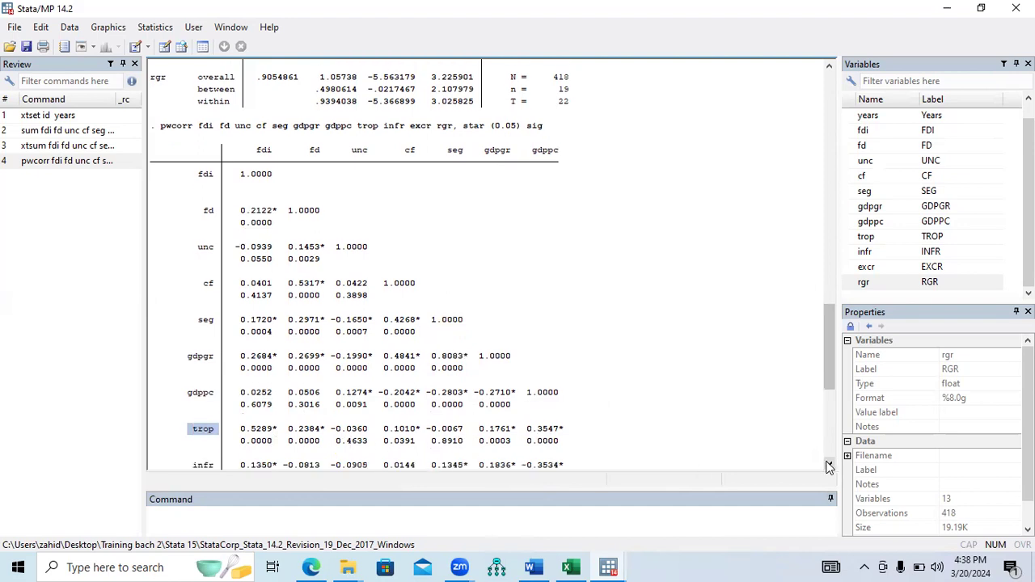
pyautogui.click(829, 467)
pyautogui.click(829, 467)
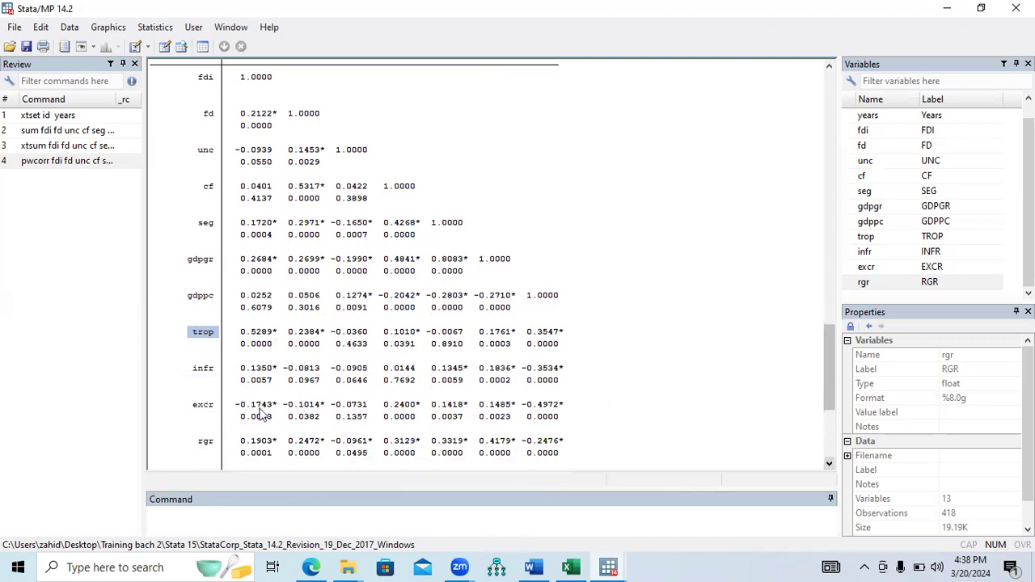
pyautogui.moveTo(193, 377); pyautogui.dragTo(214, 372)
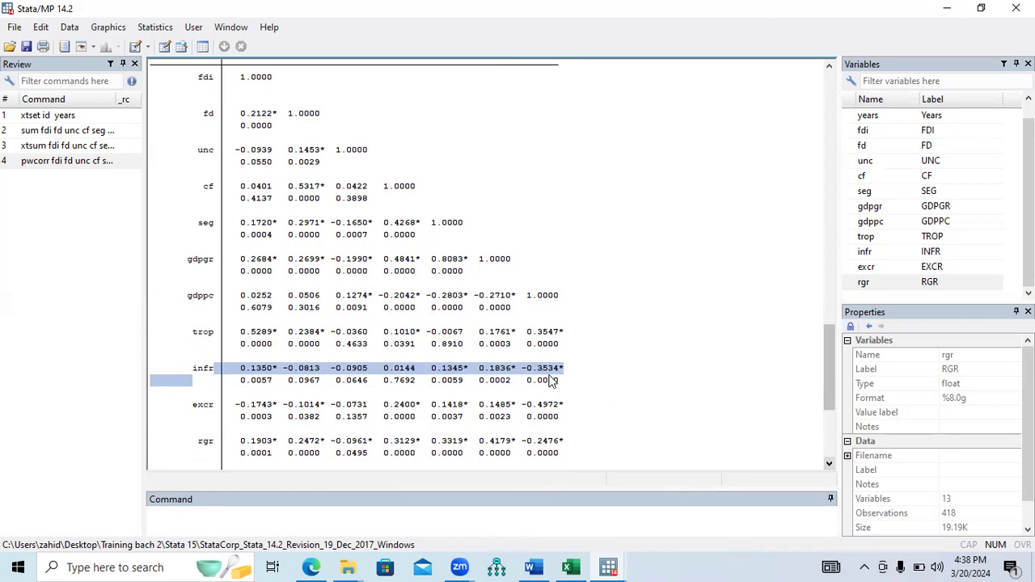
pyautogui.moveTo(194, 407); pyautogui.dragTo(212, 412)
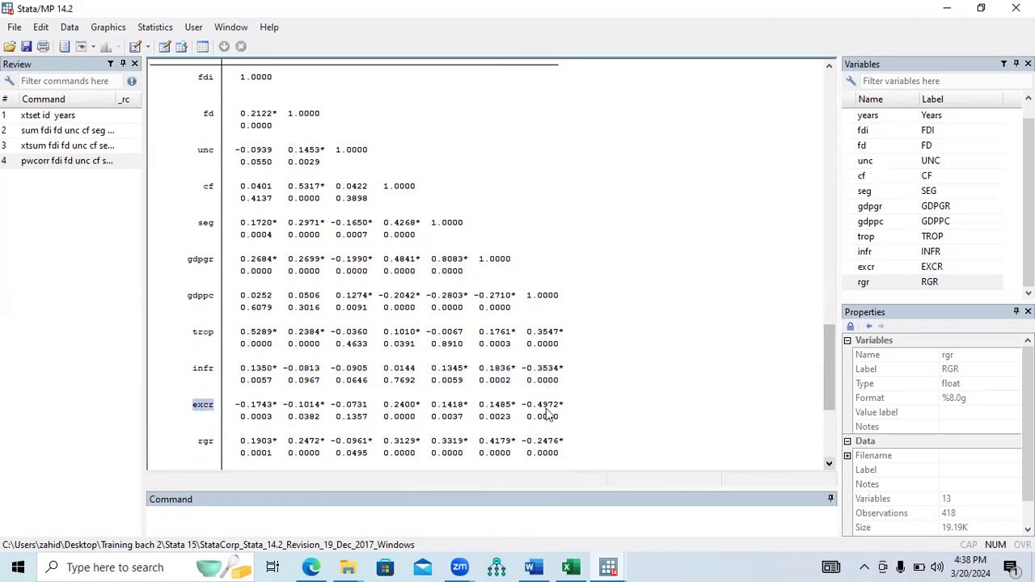
pyautogui.moveTo(201, 444); pyautogui.dragTo(213, 444)
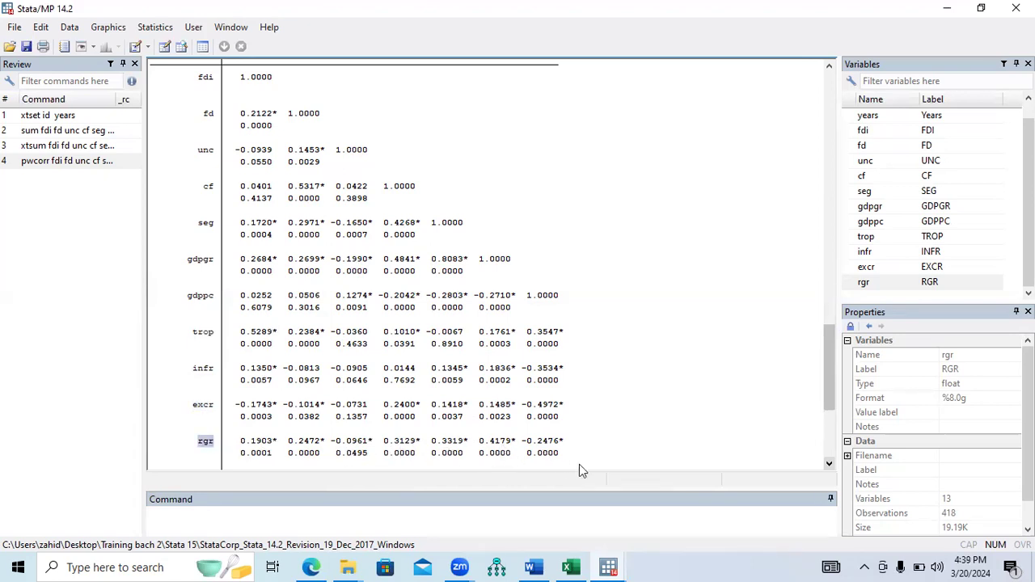
# Step: Examine the infr, excr and rgr correlations in the matrix's second block, and recheck the gdpgr correlation with seg
pyautogui.scroll(-6, 833, 461)
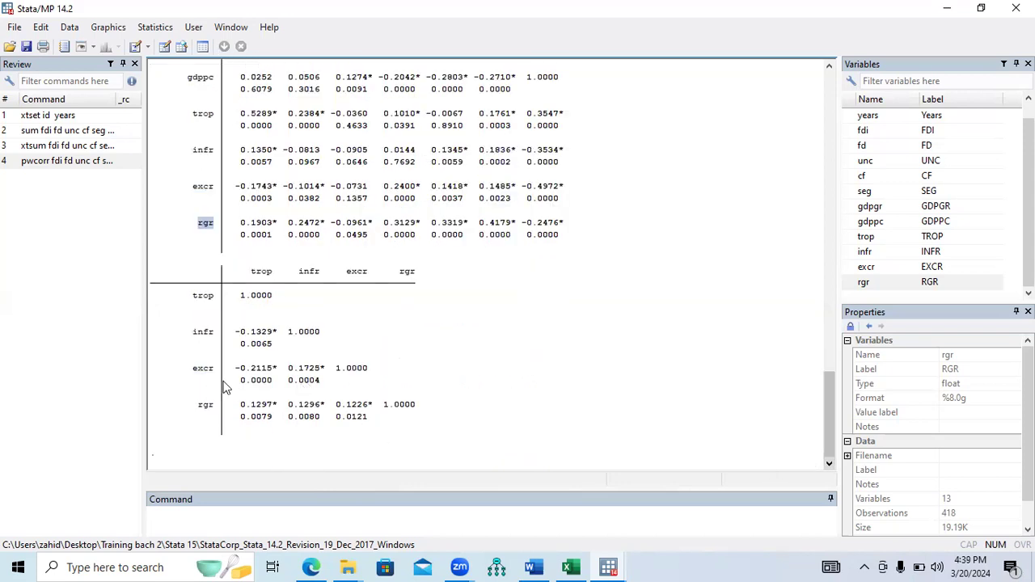
pyautogui.moveTo(288, 371); pyautogui.dragTo(322, 373)
pyautogui.moveTo(194, 407); pyautogui.dragTo(214, 407)
pyautogui.moveTo(297, 407); pyautogui.dragTo(370, 407)
pyautogui.moveTo(833, 440); pyautogui.dragTo(823, 372)
pyautogui.moveTo(432, 333); pyautogui.dragTo(467, 339)
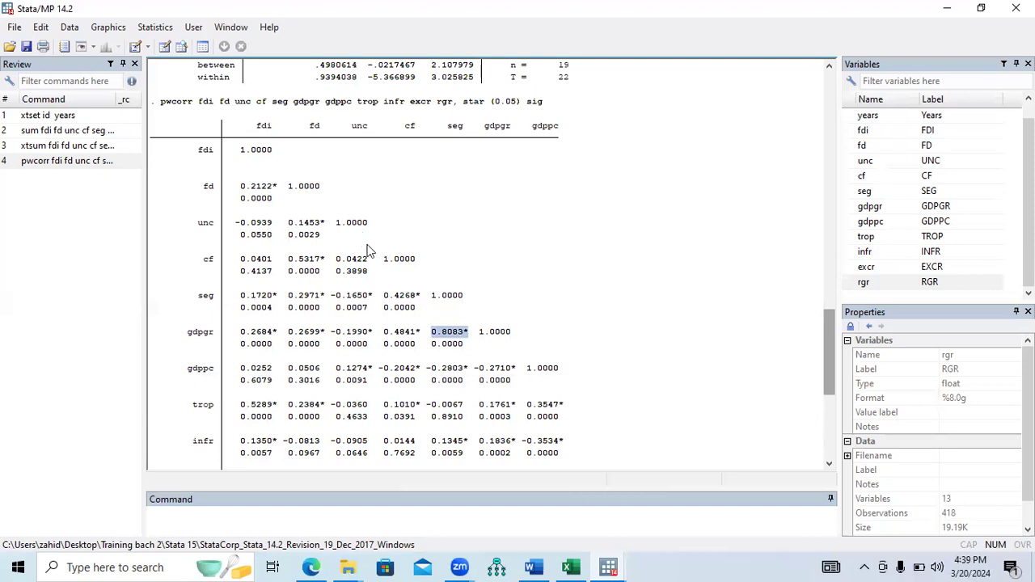
# Step: Switch to the Word guide and look through the panel framework chart and unit root decision rules up to section e) Modelling
pyautogui.click(533, 567)
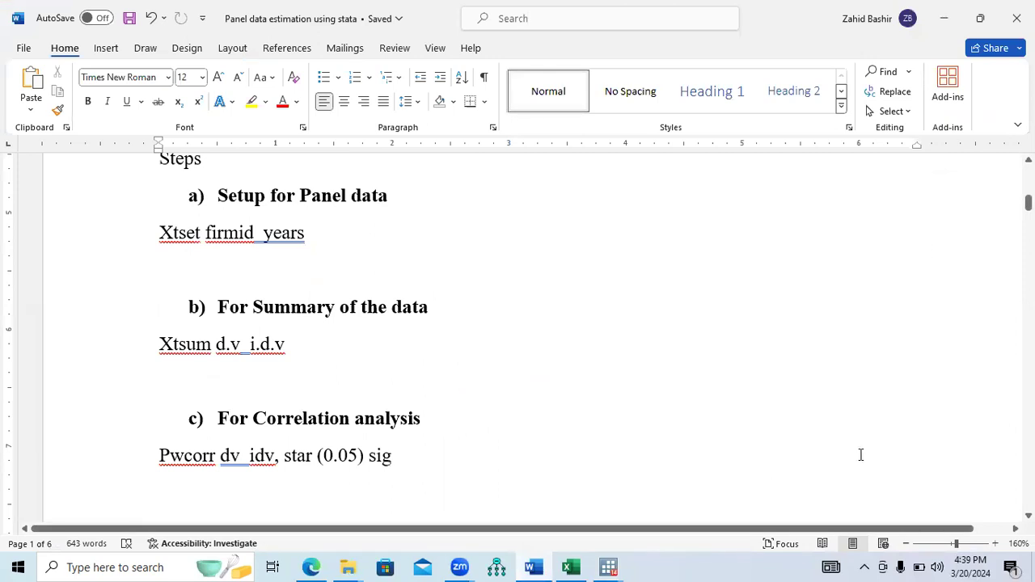
pyautogui.scroll(10, 532, 337)
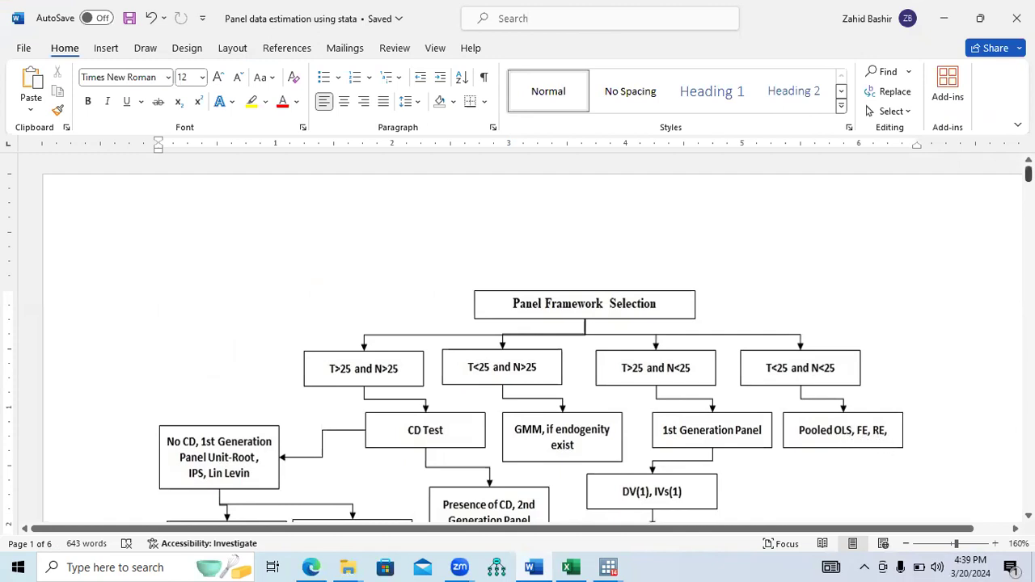
pyautogui.scroll(-15, 532, 336)
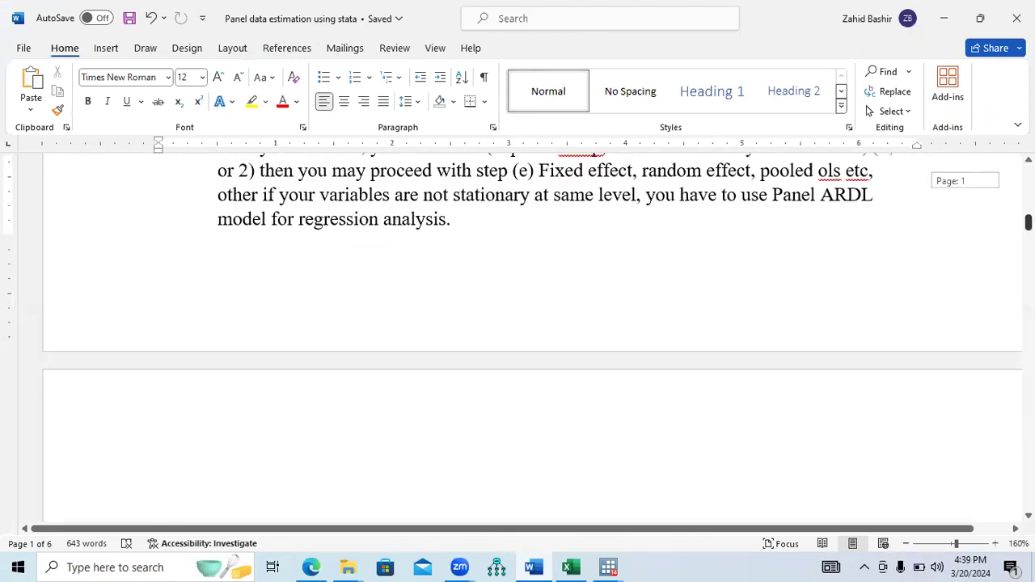
pyautogui.scroll(-7, 532, 337)
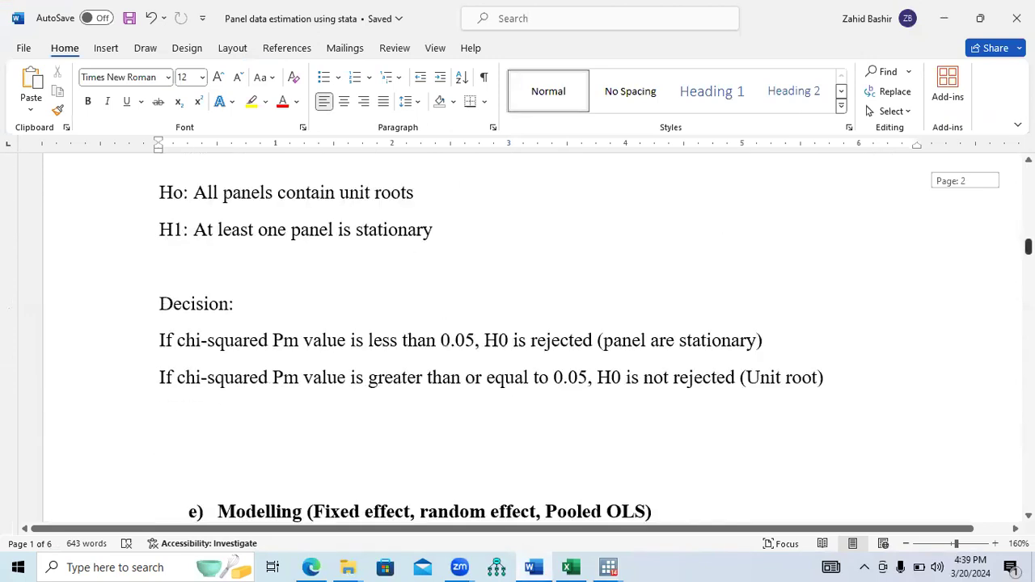
pyautogui.scroll(-3, 642, 275)
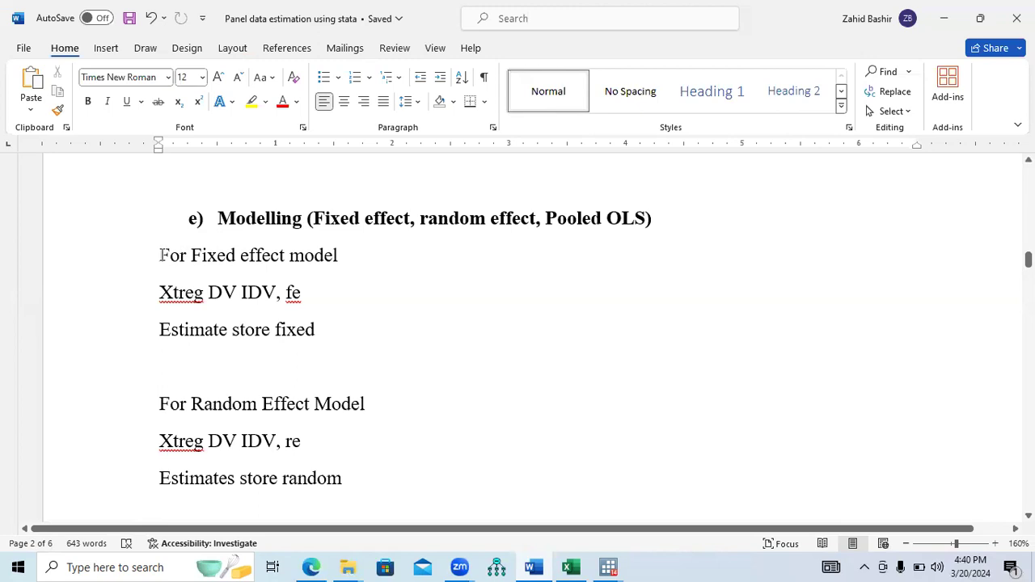
# Step: Review the fixed effect model commands in section e): Xtreg DV IDV, fe and Estimate store fixed
pyautogui.moveTo(174, 255); pyautogui.dragTo(354, 249)
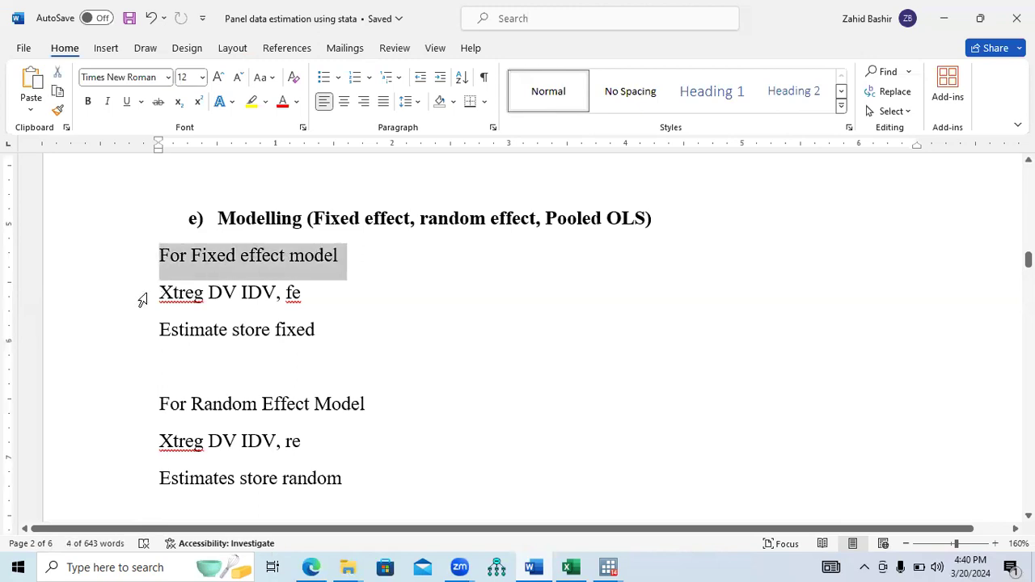
pyautogui.moveTo(158, 292); pyautogui.dragTo(304, 296)
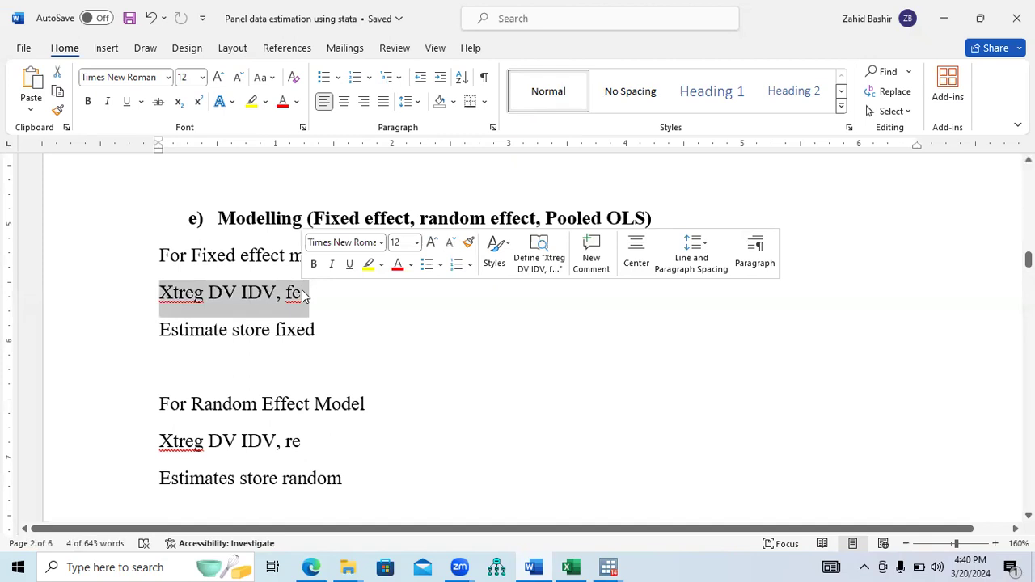
pyautogui.moveTo(159, 330); pyautogui.dragTo(322, 332)
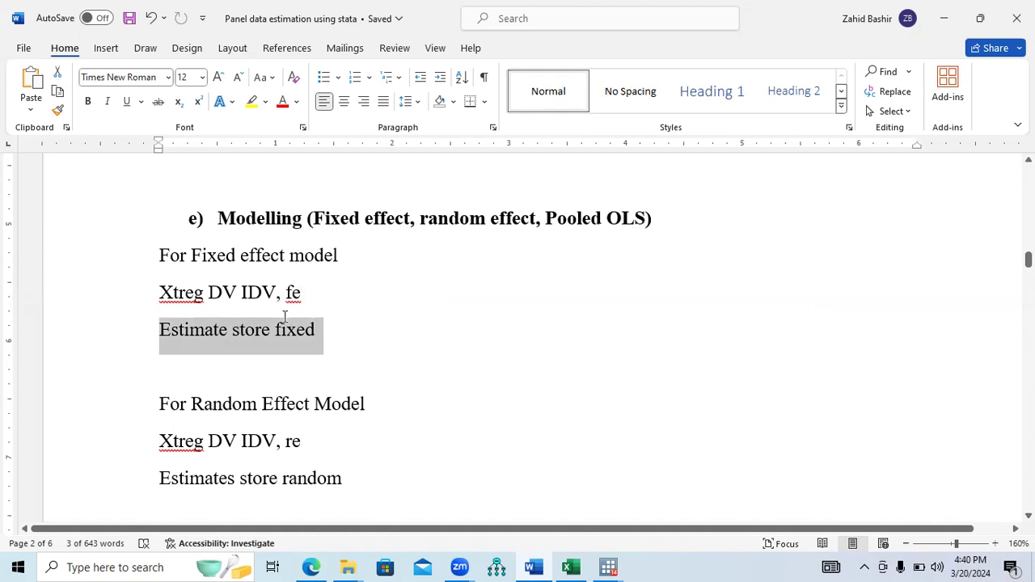
pyautogui.click(479, 42)
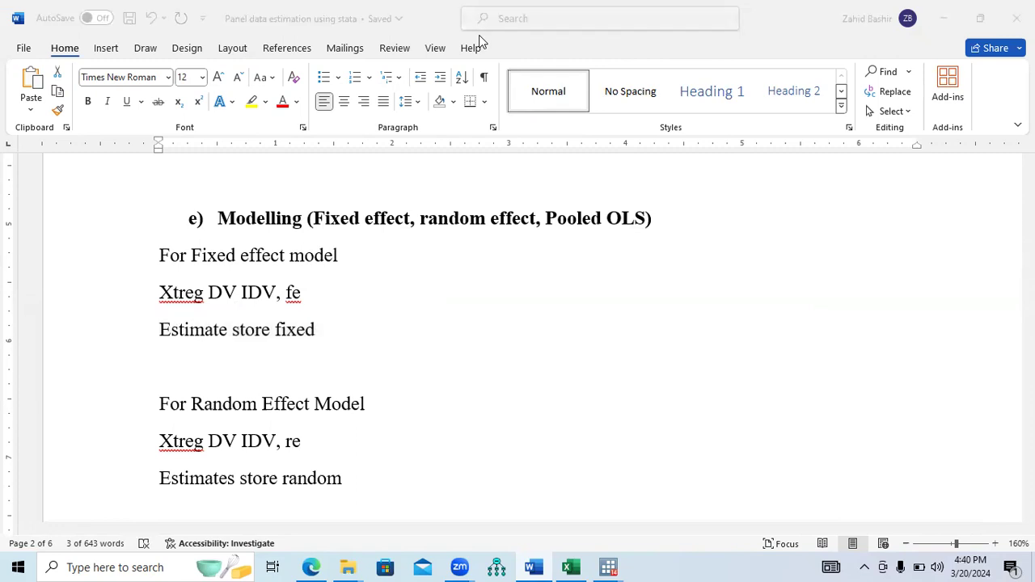